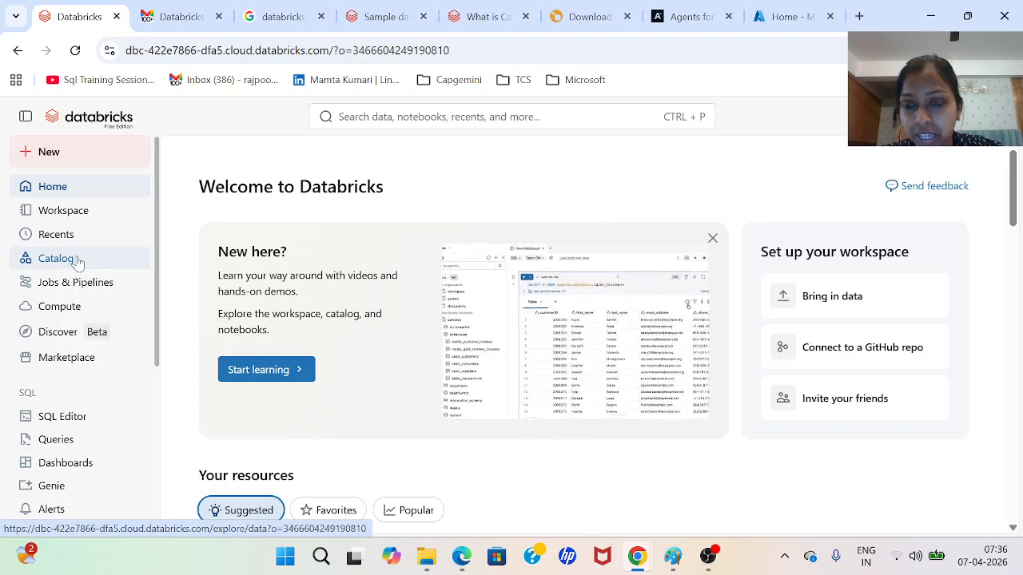
Step: Start the Serverless Starter Warehouse from the list of SQL warehouses
{"action": "left_click", "coordinate": [77, 260]}
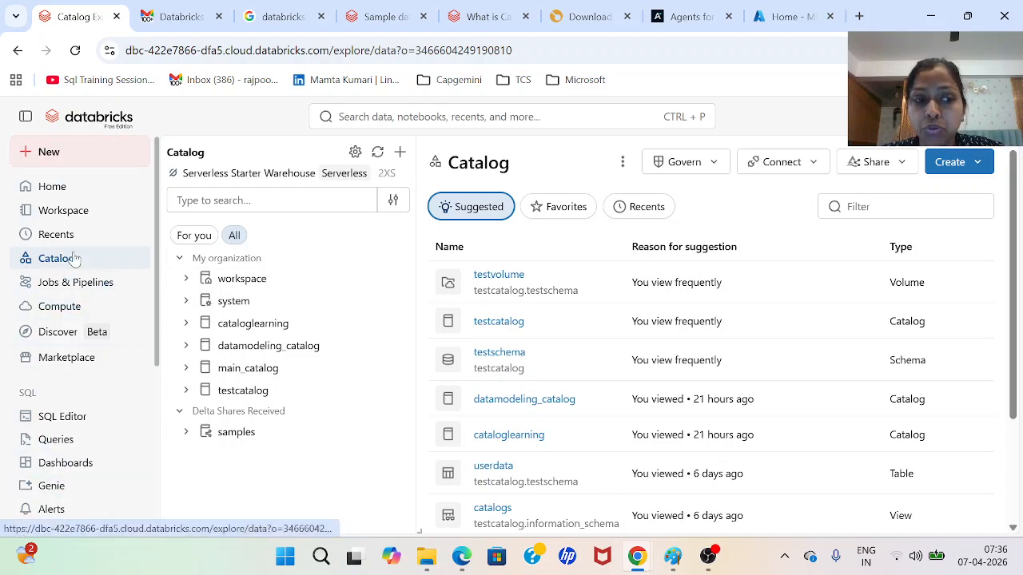
{"action": "left_click", "coordinate": [71, 309]}
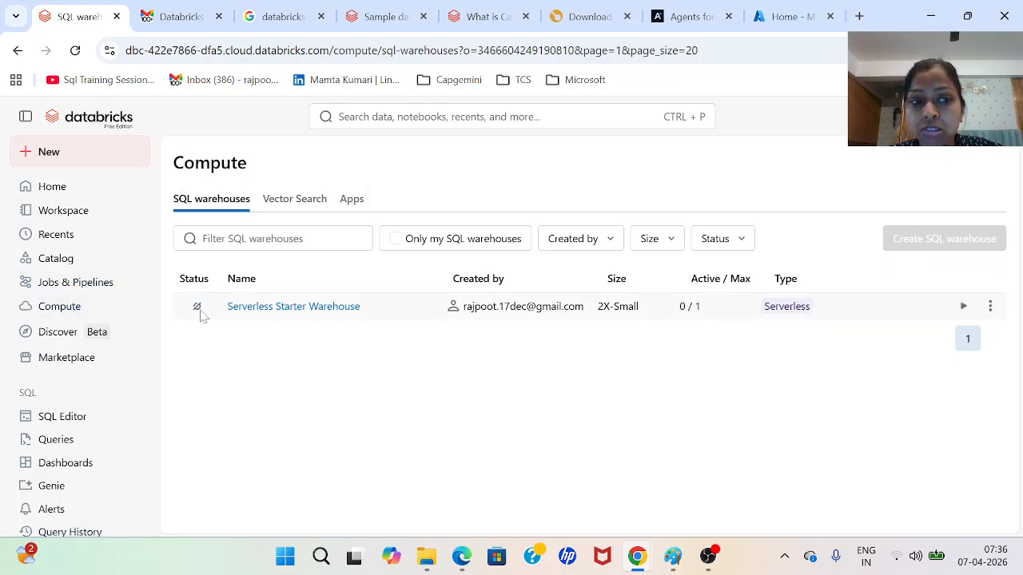
{"action": "mouse_move", "coordinate": [202, 315]}
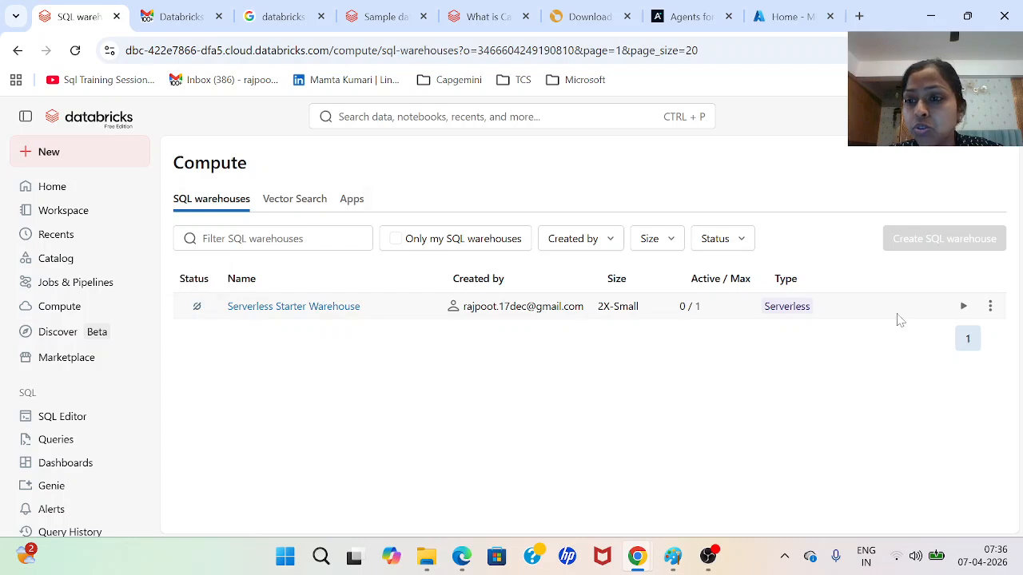
{"action": "left_click", "coordinate": [965, 307]}
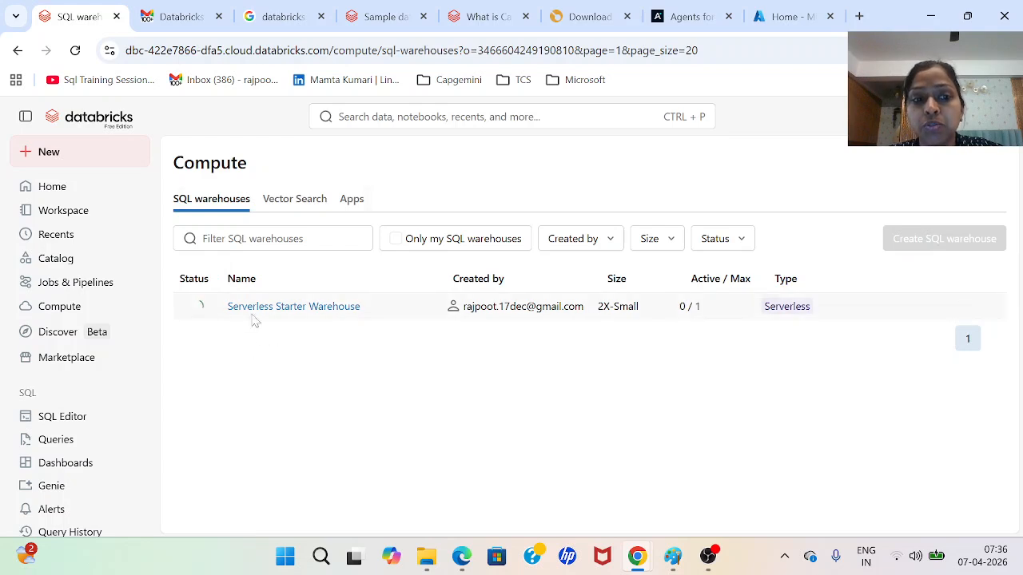
Step: Browse the catalogs in Catalog Explorer, expanding and collapsing system and cataloglearning to inspect their schemas
{"action": "left_click", "coordinate": [46, 262]}
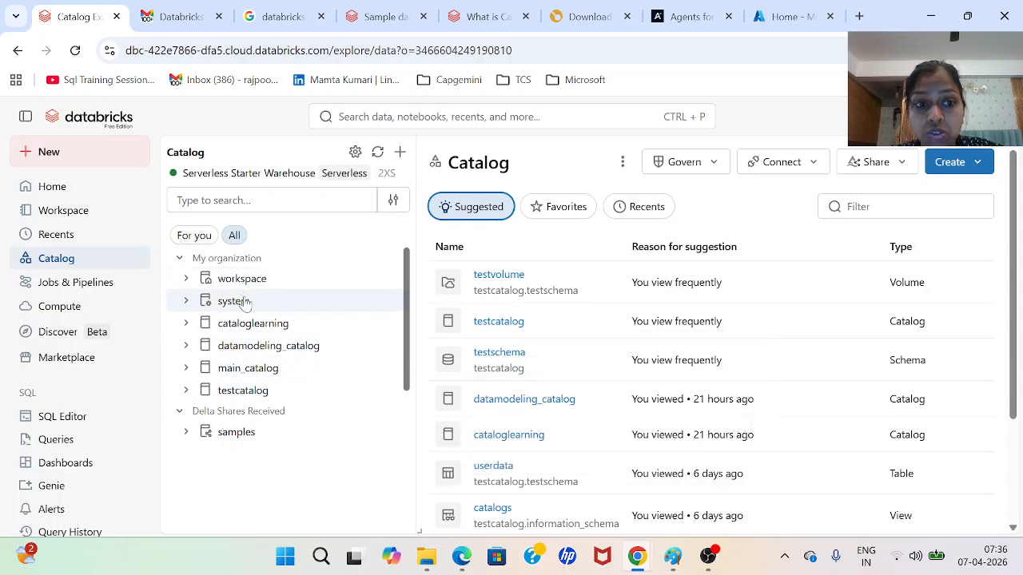
{"action": "mouse_move", "coordinate": [244, 285]}
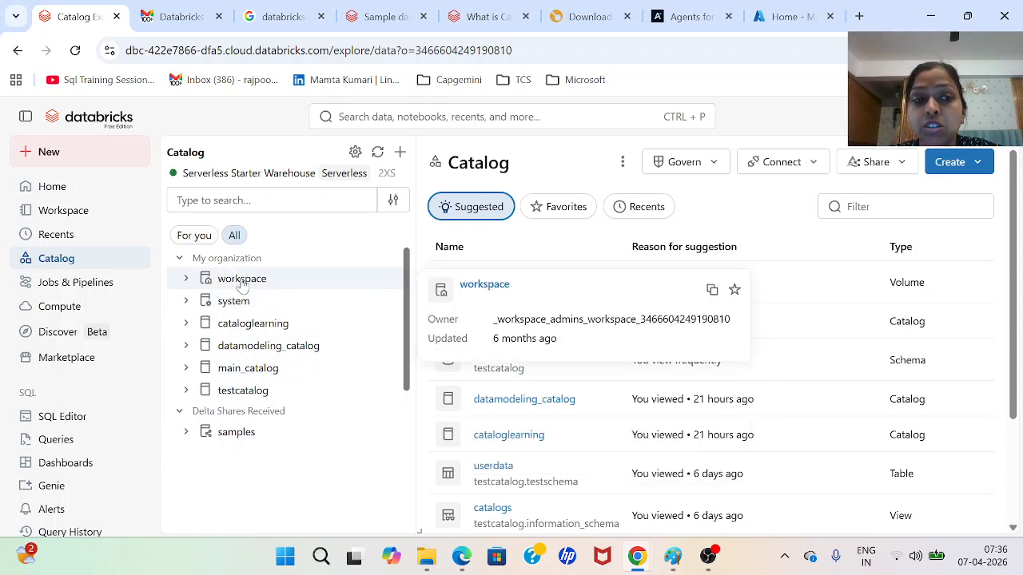
{"action": "left_click", "coordinate": [185, 307]}
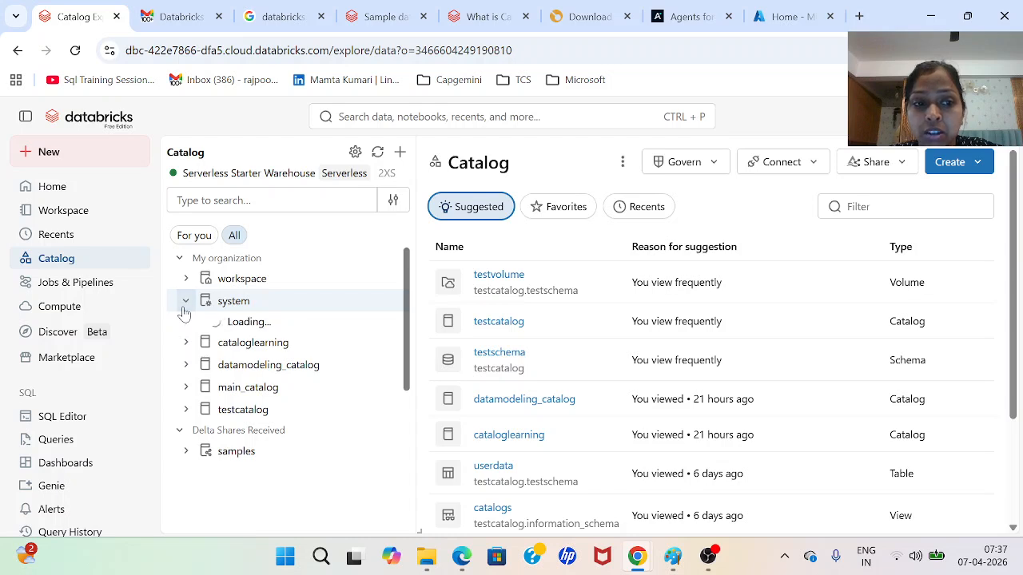
{"action": "left_click", "coordinate": [185, 302]}
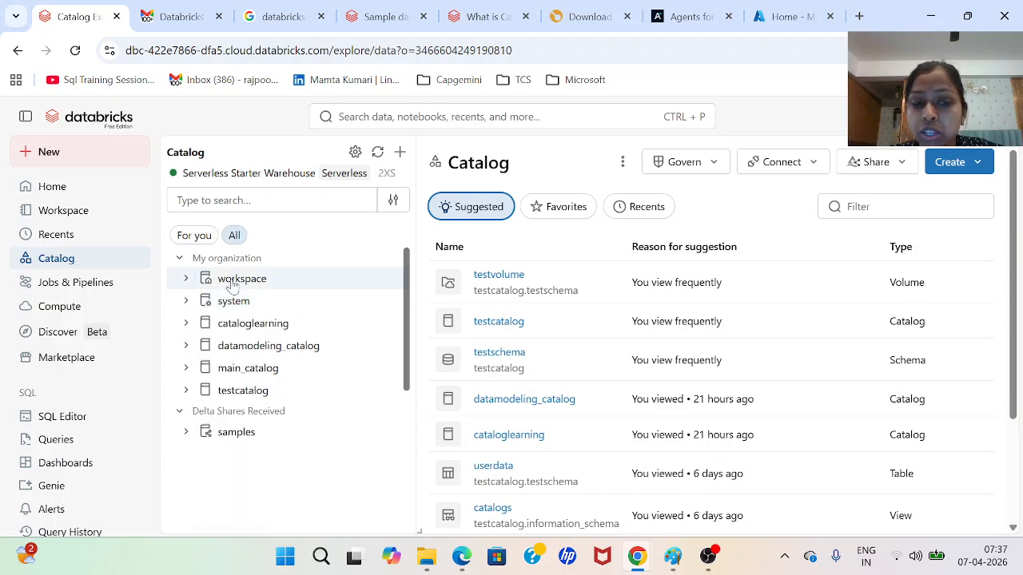
{"action": "left_click", "coordinate": [186, 324]}
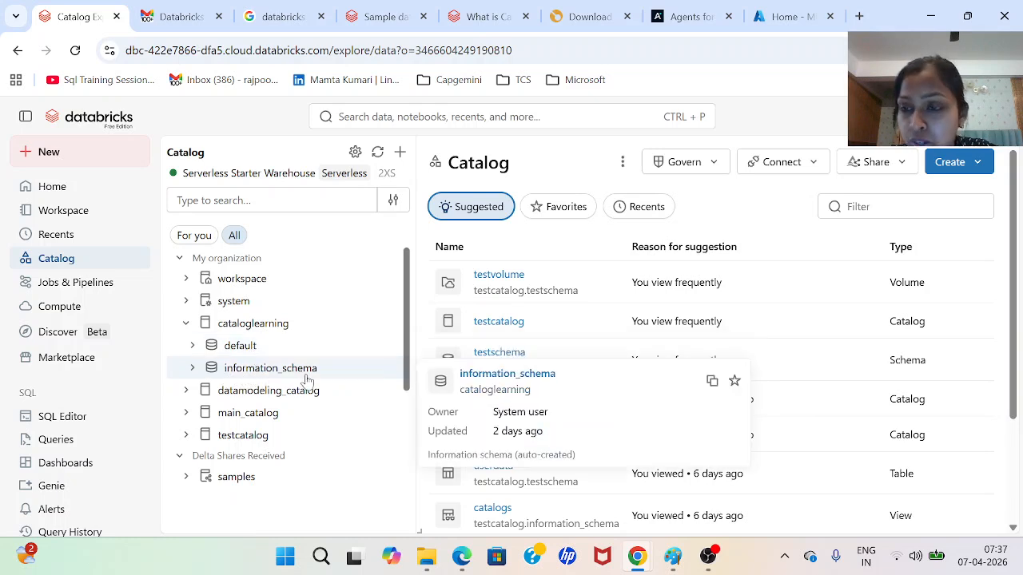
{"action": "left_click", "coordinate": [185, 323]}
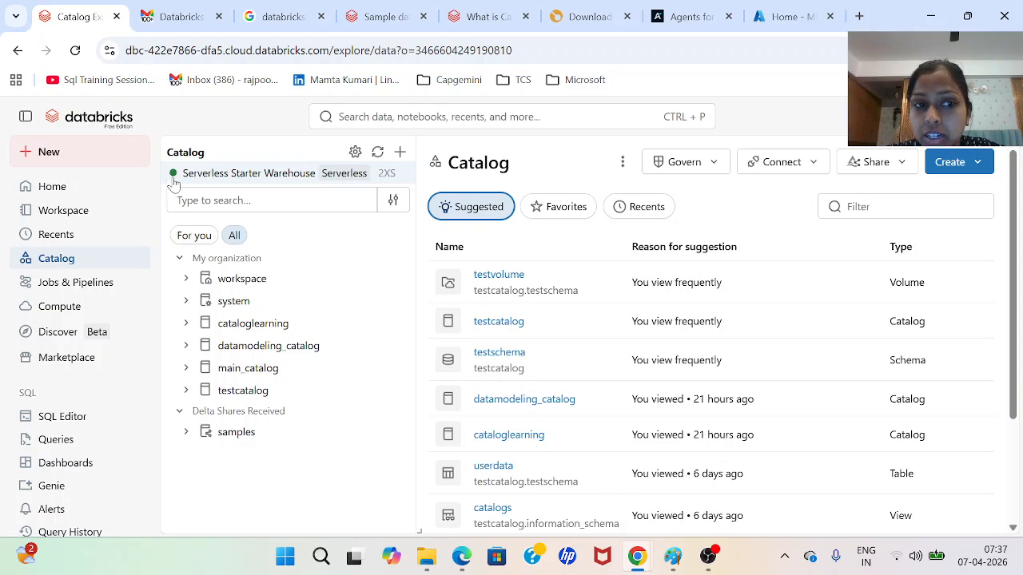
Step: Check the running status of the Serverless Starter Warehouse, then return to Catalog Explorer
{"action": "left_click", "coordinate": [65, 315]}
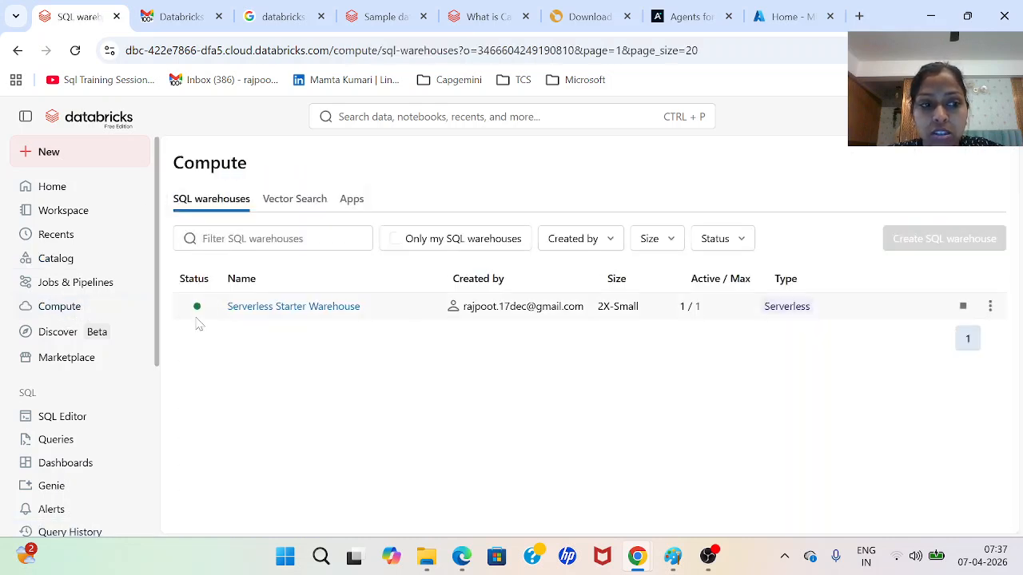
{"action": "left_click", "coordinate": [95, 265]}
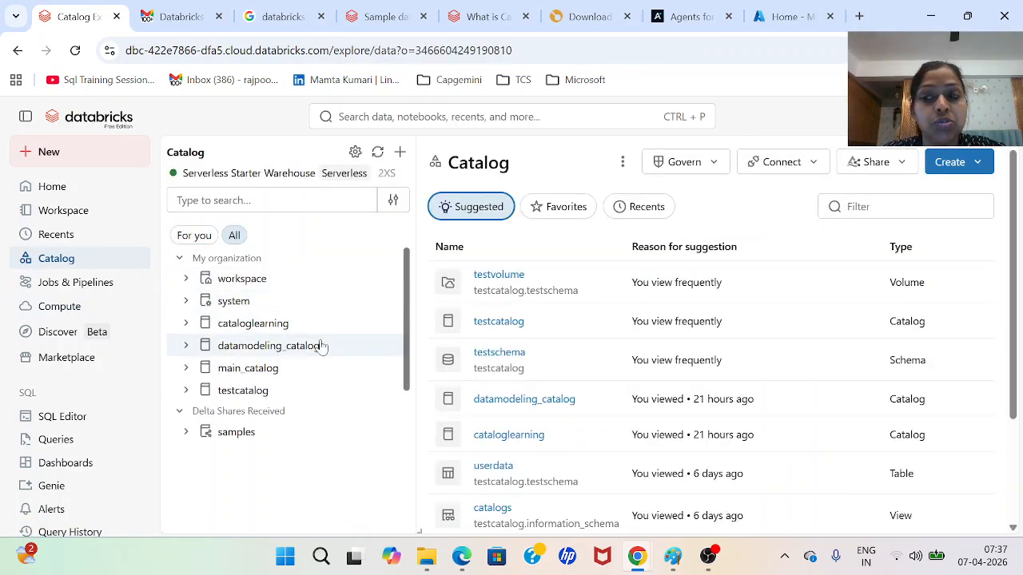
{"action": "mouse_move", "coordinate": [349, 301]}
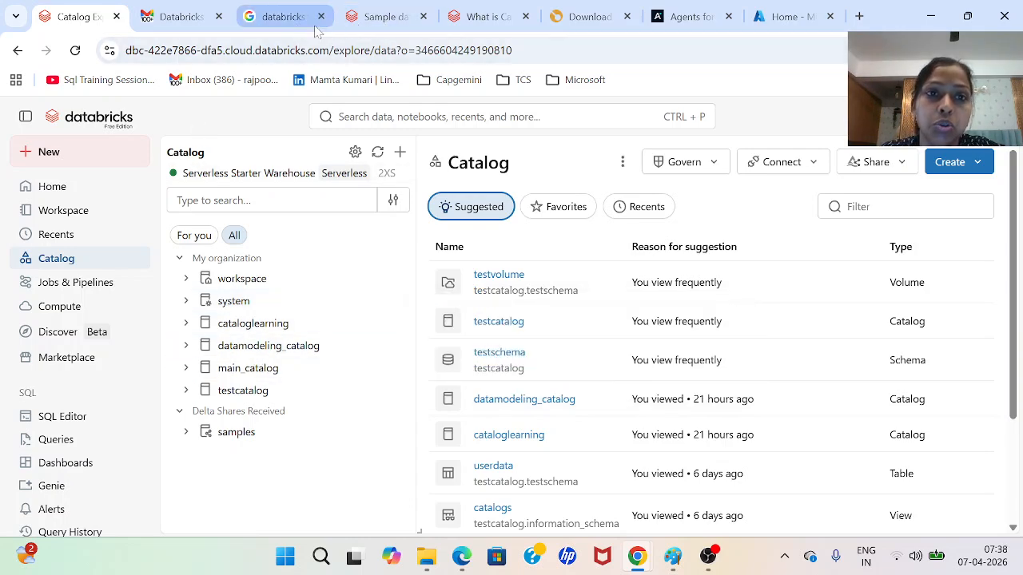
Step: Review the Google search for a Databricks sample parquet file and switch to Datablist's open sample CSV download page
{"action": "left_click", "coordinate": [276, 17]}
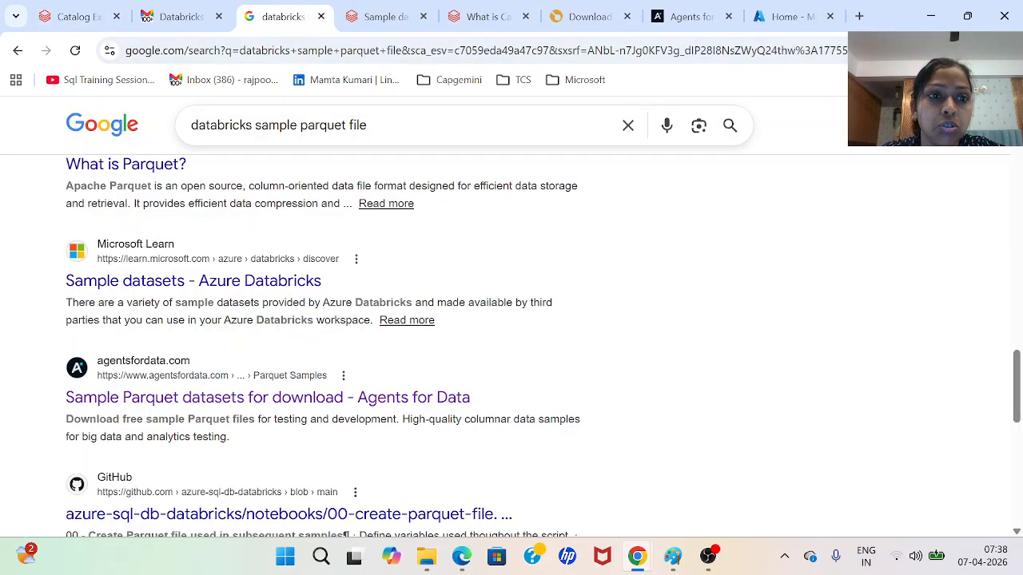
{"action": "left_click", "coordinate": [232, 125]}
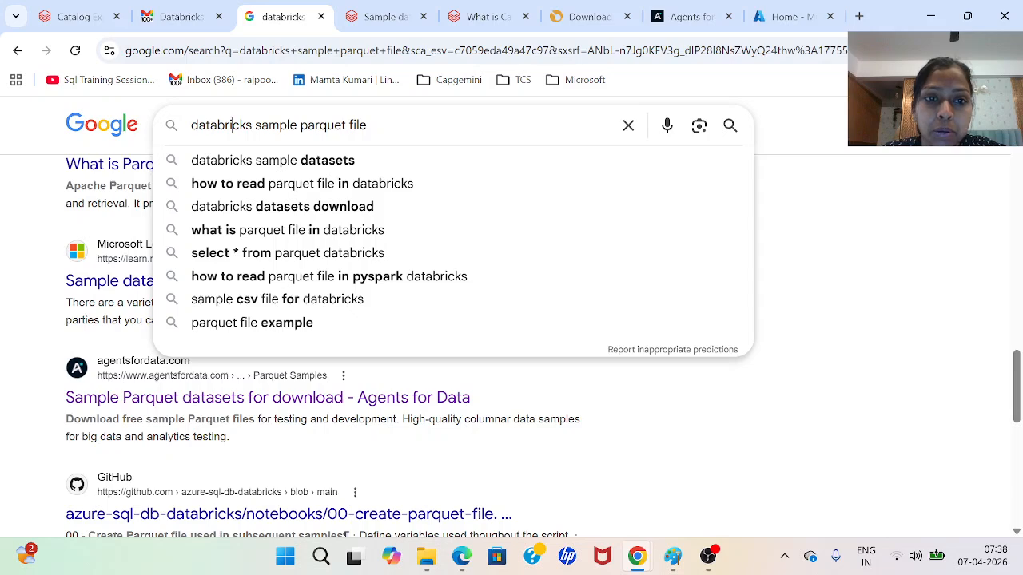
{"action": "left_click_drag", "start_coordinate": [350, 125], "coordinate": [301, 126]}
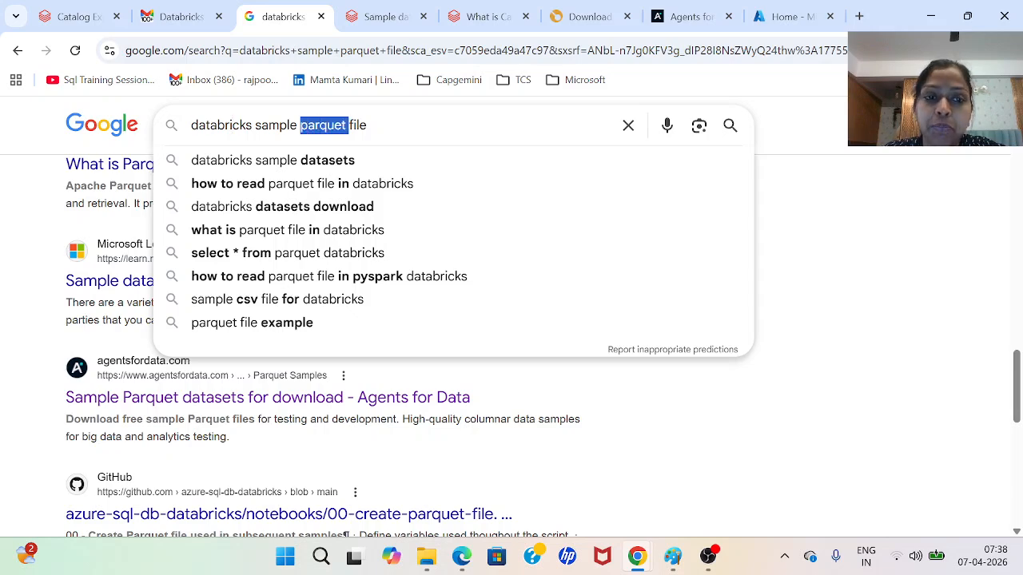
{"action": "left_click", "coordinate": [385, 25]}
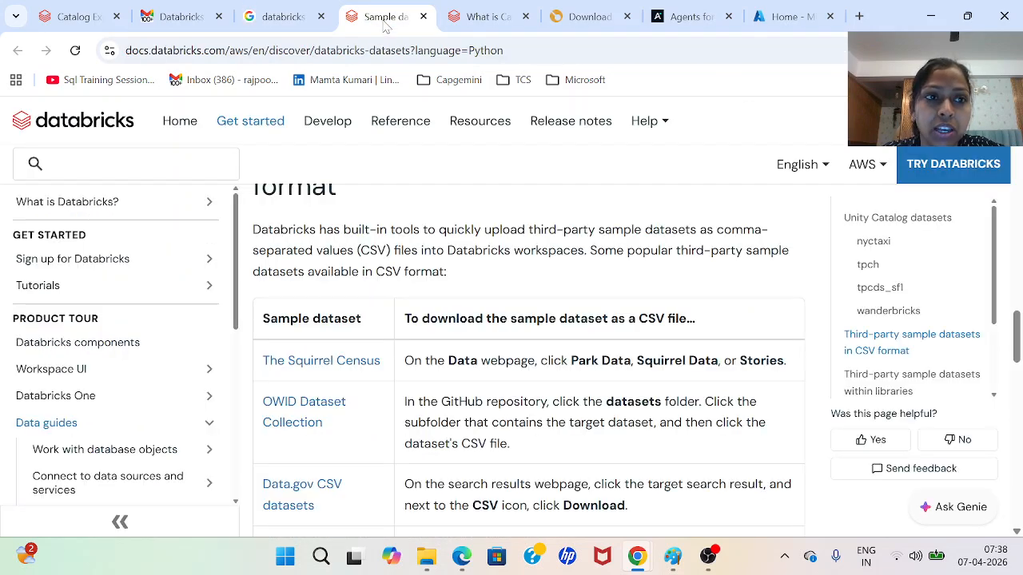
{"action": "left_click", "coordinate": [469, 26]}
{"action": "left_click", "coordinate": [588, 16]}
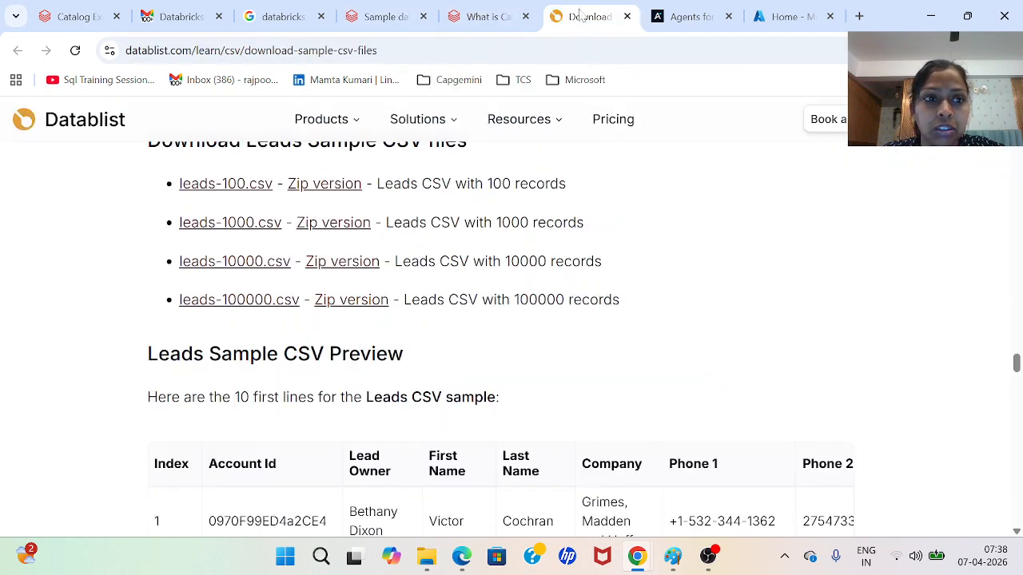
{"action": "left_click_drag", "start_coordinate": [129, 50], "coordinate": [338, 51]}
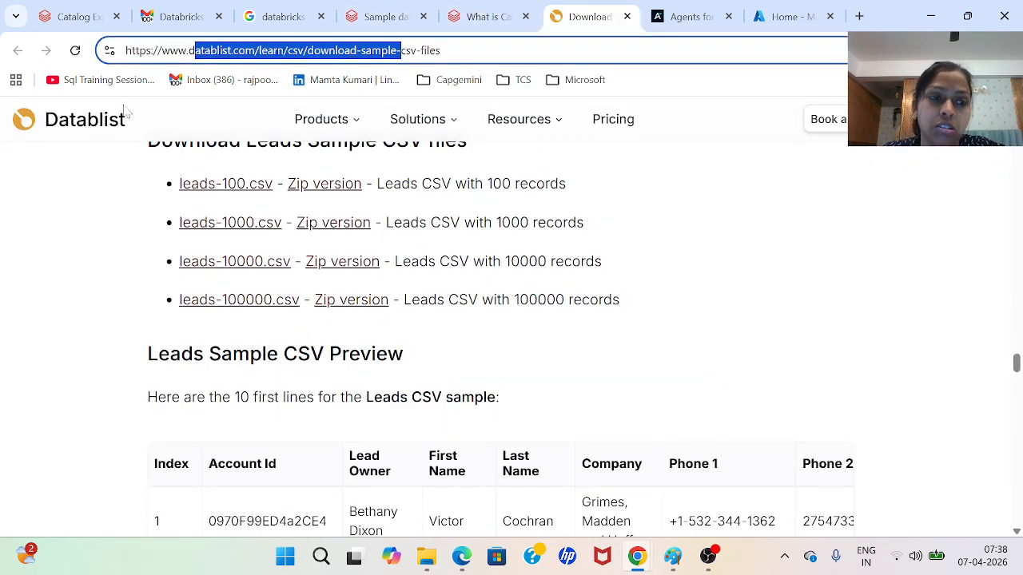
{"action": "left_click", "coordinate": [91, 182]}
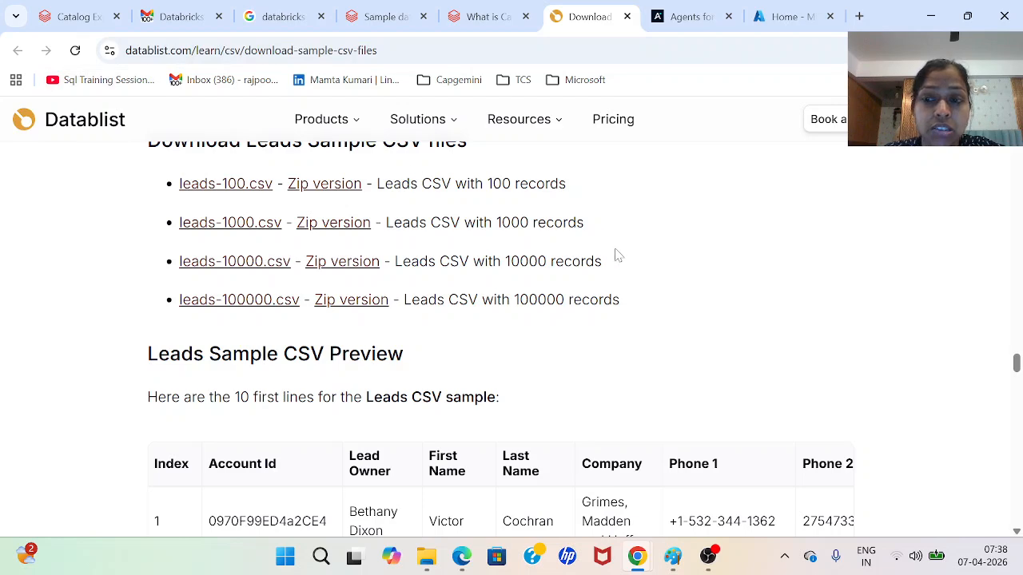
Step: Go back to the beginning of the Datablist page and examine which sample CSV datasets are offered for testing
{"action": "scroll", "coordinate": [616, 256], "scroll_direction": "up", "scroll_amount": 1}
{"action": "scroll", "coordinate": [339, 393], "scroll_direction": "up", "scroll_amount": 7}
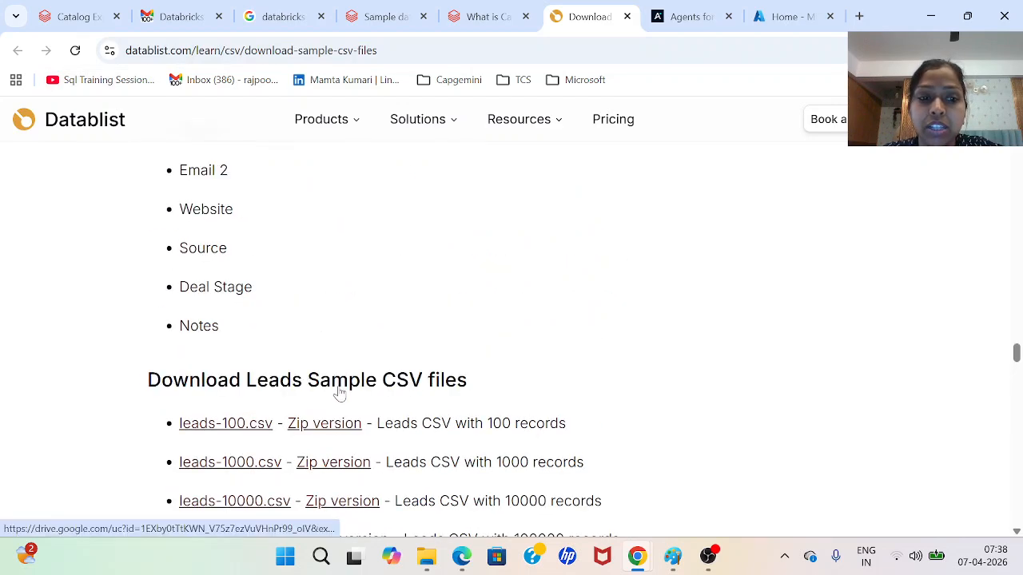
{"action": "scroll", "coordinate": [339, 393], "scroll_direction": "up", "scroll_amount": 7}
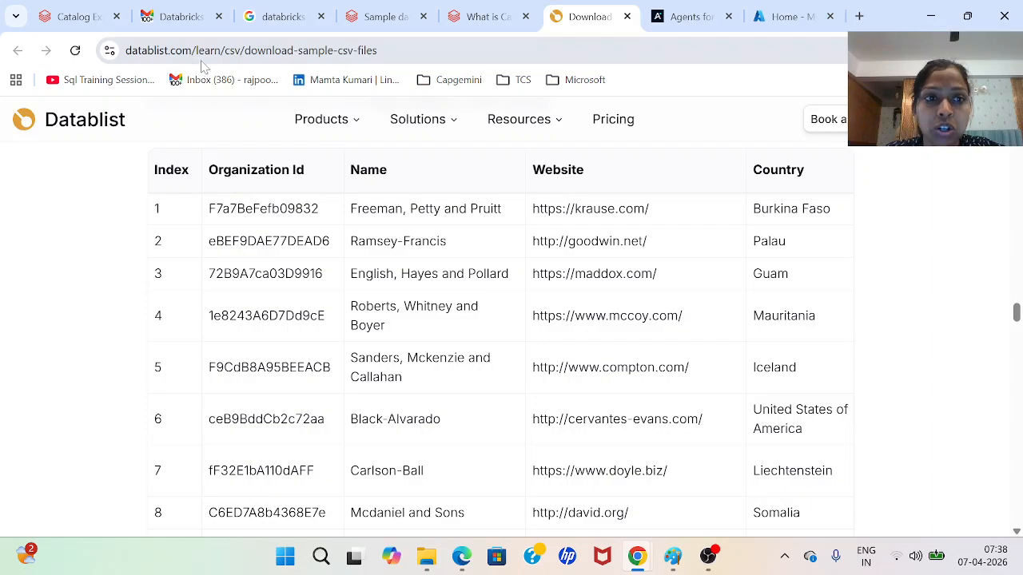
{"action": "scroll", "coordinate": [292, 336], "scroll_direction": "up", "scroll_amount": 20}
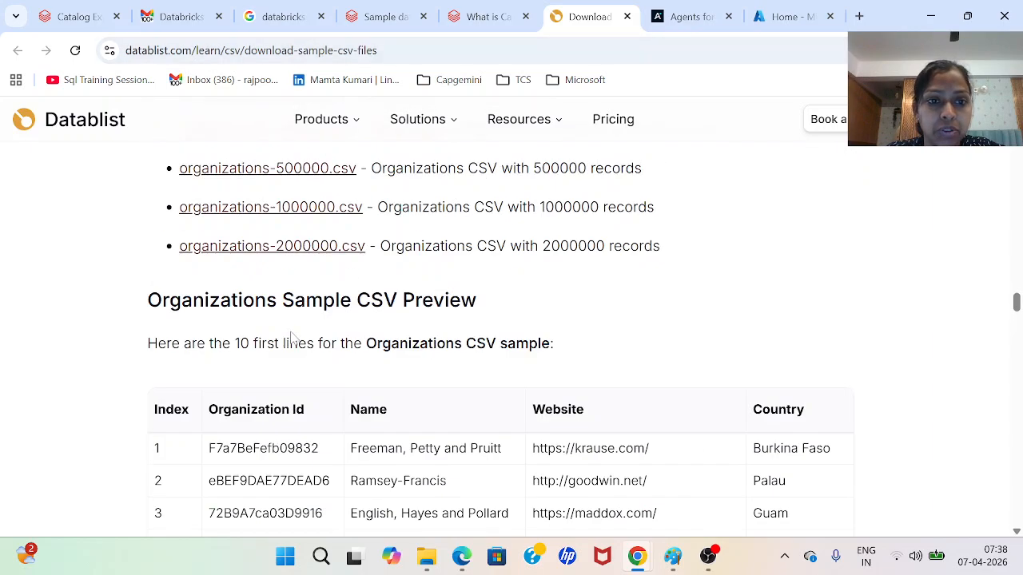
{"action": "scroll", "coordinate": [297, 339], "scroll_direction": "up", "scroll_amount": 20}
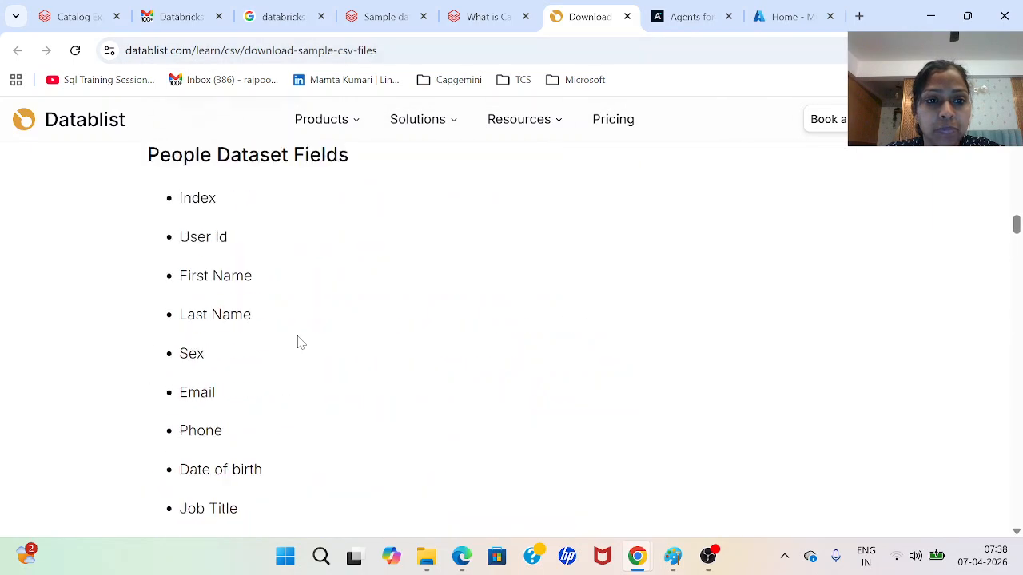
{"action": "scroll", "coordinate": [299, 341], "scroll_direction": "up", "scroll_amount": 8}
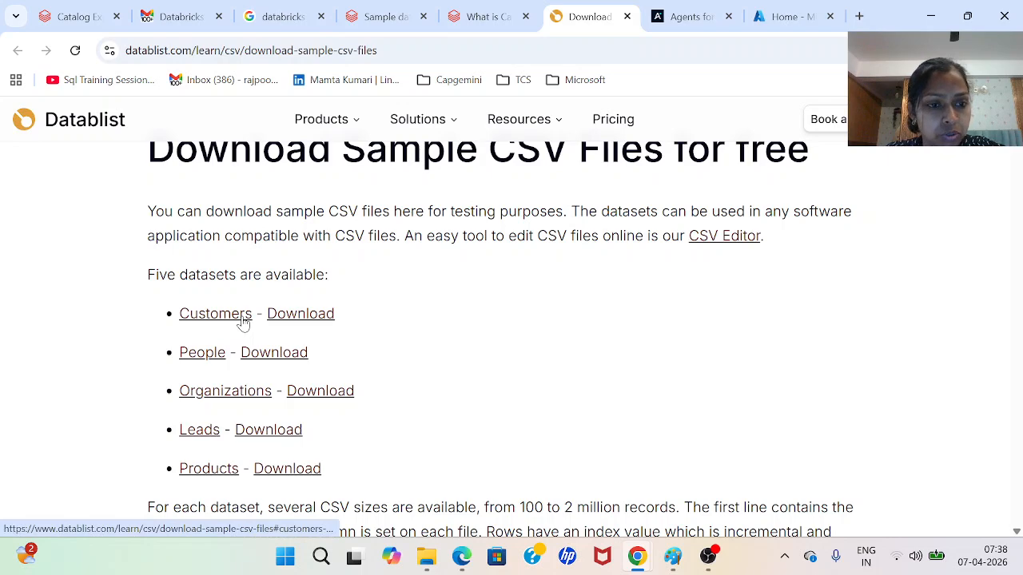
{"action": "left_click_drag", "start_coordinate": [274, 223], "coordinate": [555, 212]}
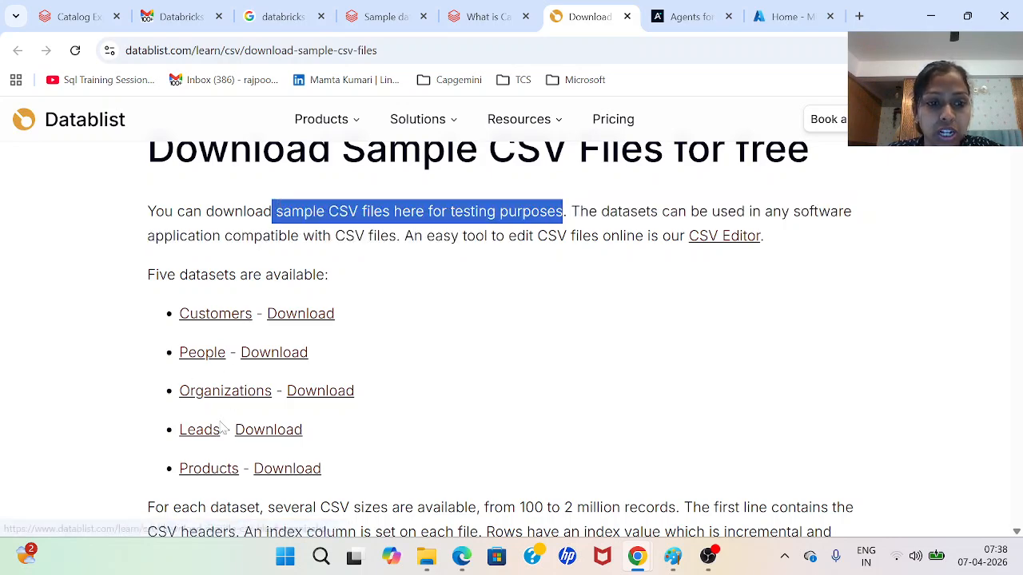
Step: Find the People dataset's download section and examine the sample CSV file sizes offered
{"action": "scroll", "coordinate": [479, 436], "scroll_direction": "down", "scroll_amount": 8}
{"action": "scroll", "coordinate": [478, 437], "scroll_direction": "down", "scroll_amount": 10}
{"action": "scroll", "coordinate": [478, 438], "scroll_direction": "down", "scroll_amount": 15}
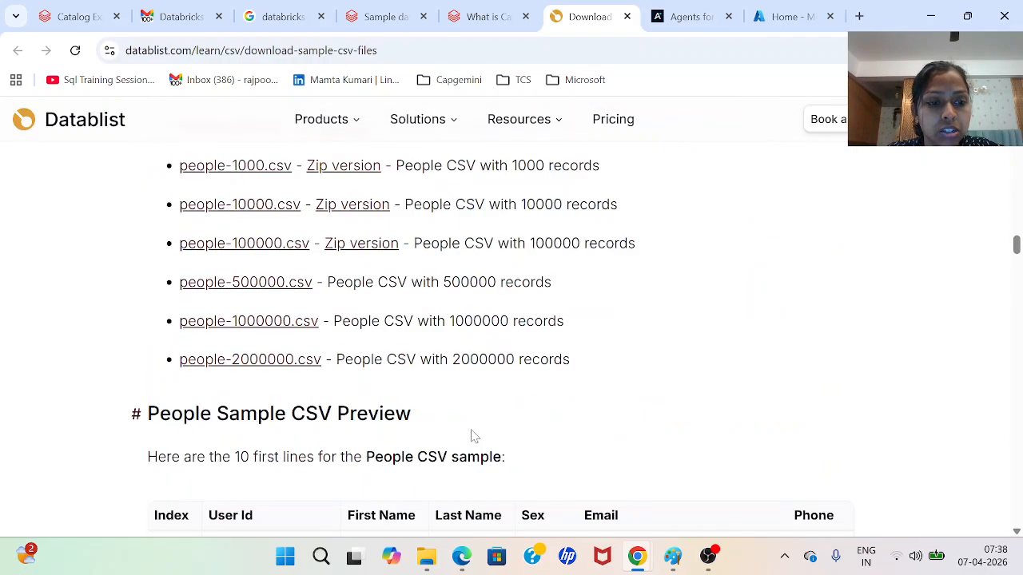
{"action": "scroll", "coordinate": [472, 438], "scroll_direction": "up", "scroll_amount": 3}
{"action": "scroll", "coordinate": [472, 438], "scroll_direction": "up", "scroll_amount": 8}
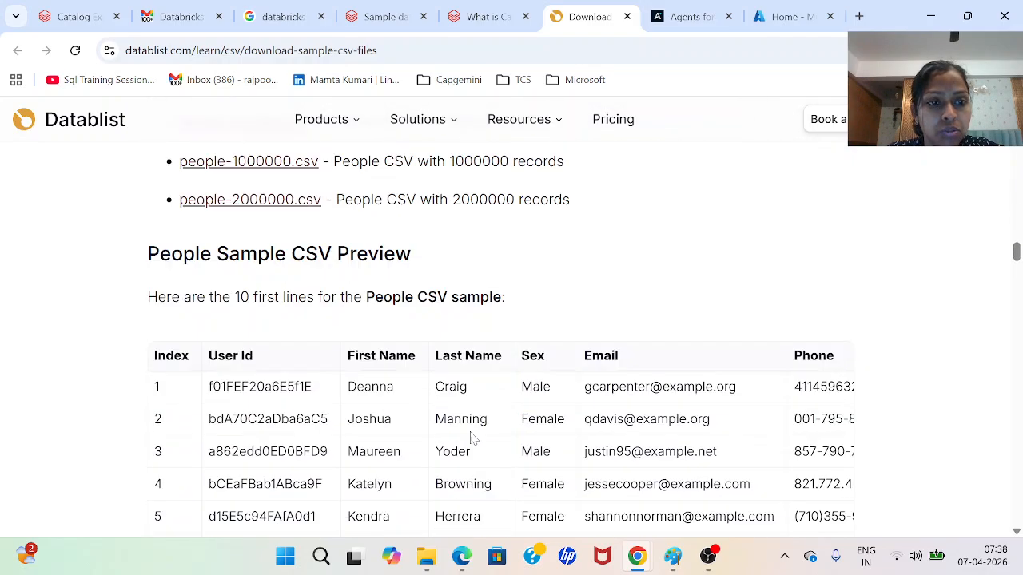
{"action": "scroll", "coordinate": [234, 320], "scroll_direction": "up", "scroll_amount": 3}
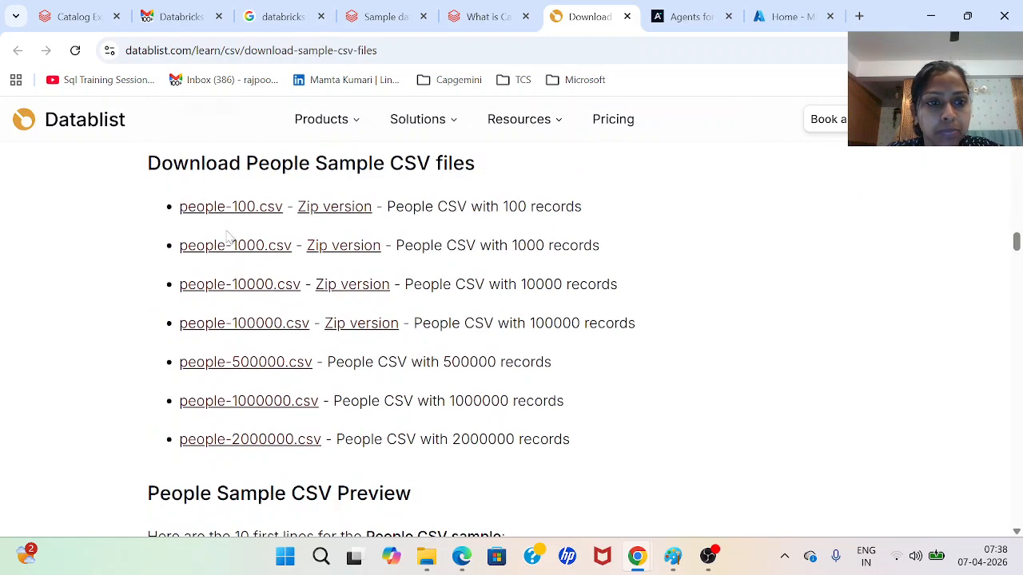
{"action": "left_click_drag", "start_coordinate": [205, 163], "coordinate": [475, 163]}
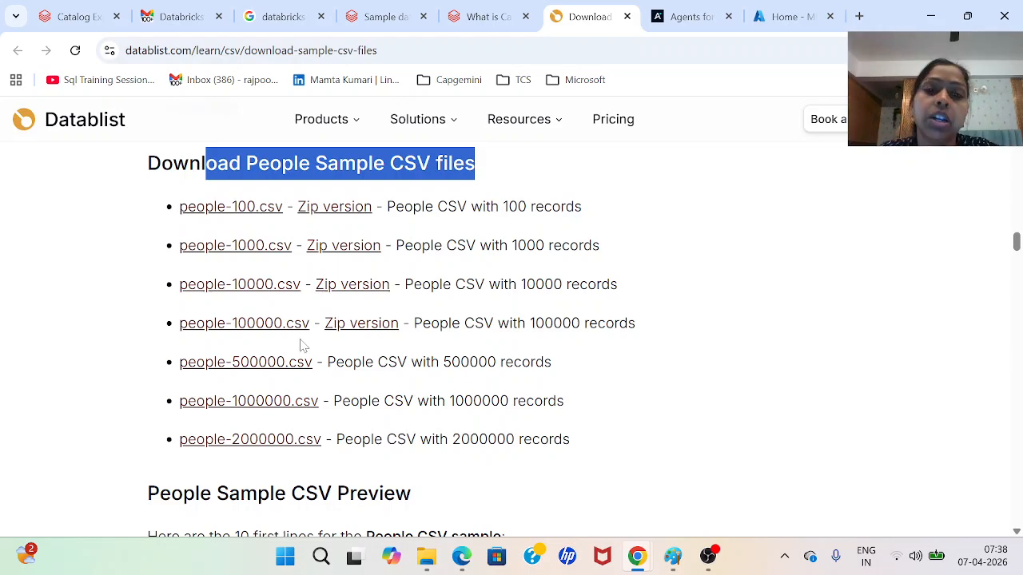
Step: Examine the columns and first rows of the People sample CSV preview, then look over the Organizations preview
{"action": "scroll", "coordinate": [291, 377], "scroll_direction": "down", "scroll_amount": 9}
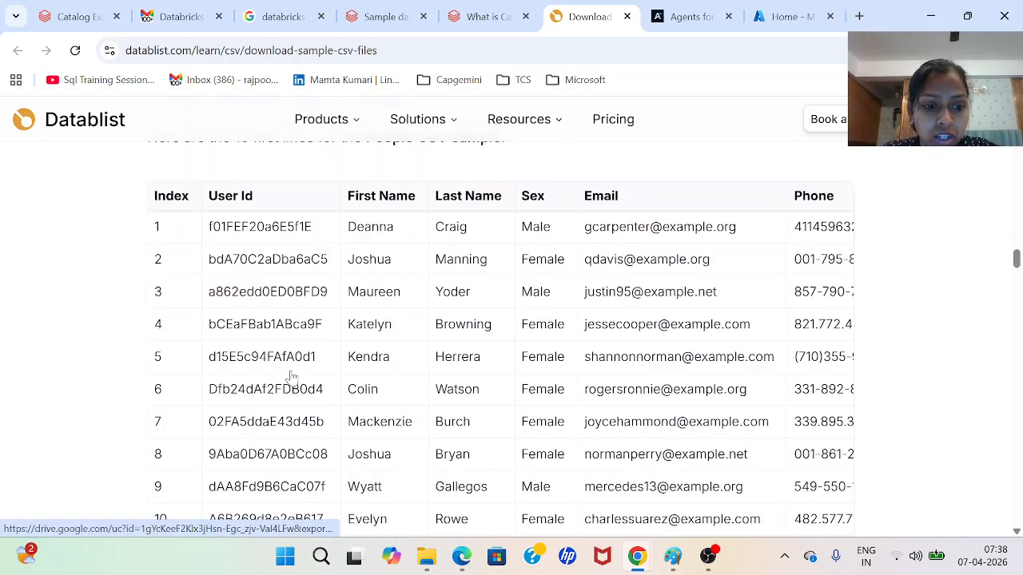
{"action": "scroll", "coordinate": [311, 342], "scroll_direction": "up", "scroll_amount": 3}
{"action": "scroll", "coordinate": [304, 328], "scroll_direction": "up", "scroll_amount": 3}
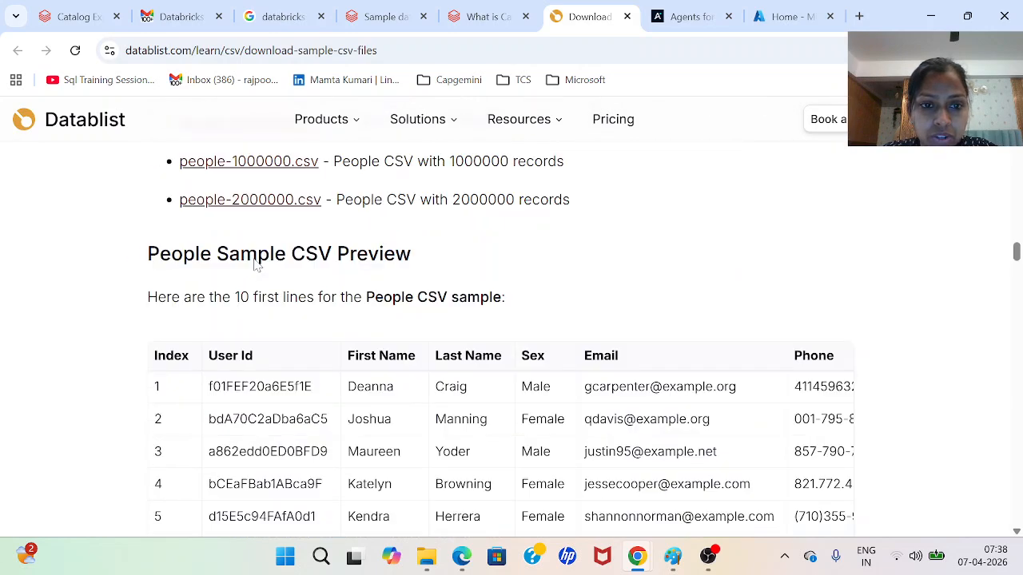
{"action": "left_click_drag", "start_coordinate": [199, 383], "coordinate": [725, 403]}
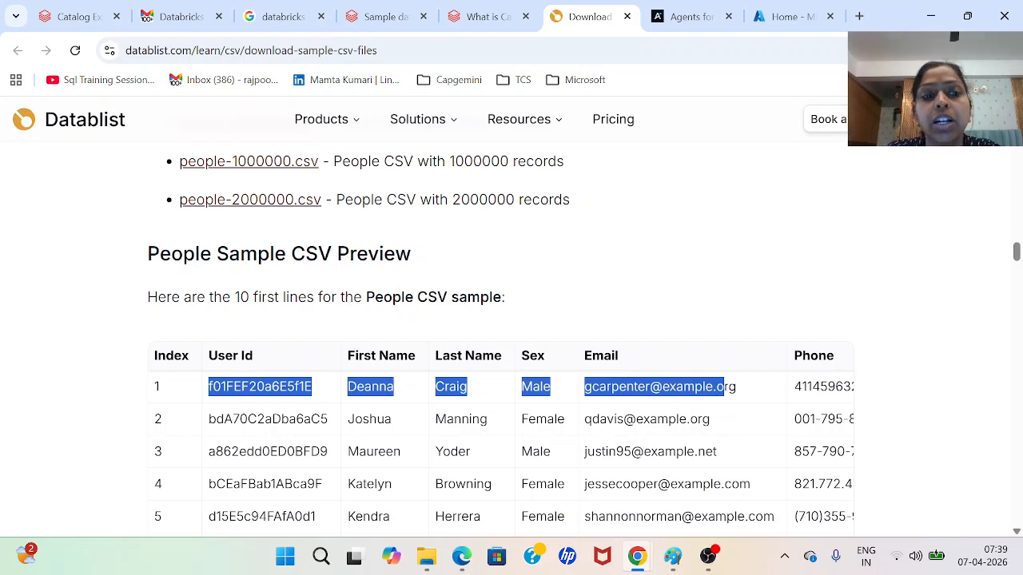
{"action": "left_click_drag", "start_coordinate": [206, 356], "coordinate": [270, 357]}
{"action": "left_click_drag", "start_coordinate": [355, 355], "coordinate": [719, 367]}
{"action": "scroll", "coordinate": [746, 384], "scroll_direction": "down", "scroll_amount": 15}
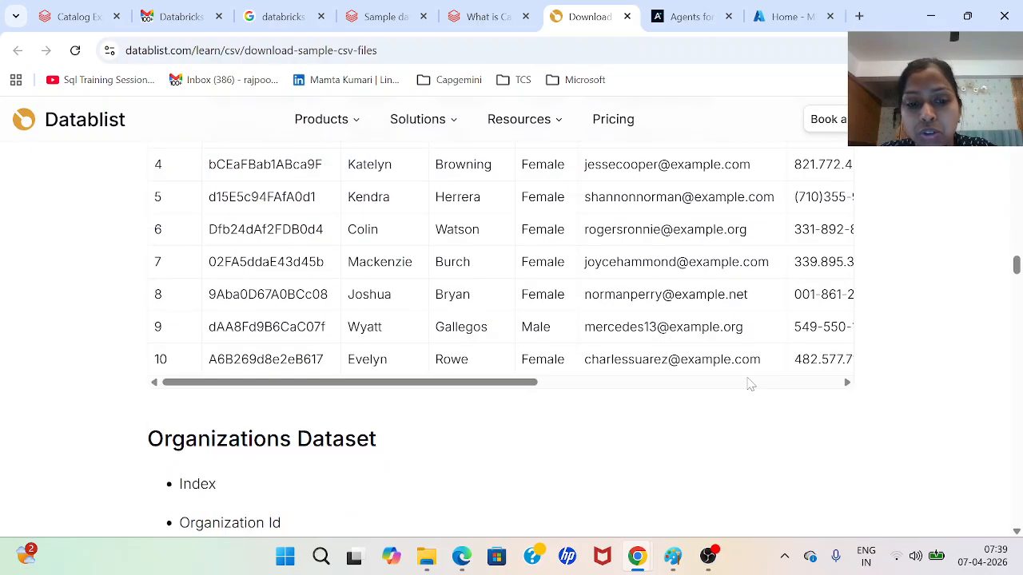
{"action": "scroll", "coordinate": [542, 381], "scroll_direction": "down", "scroll_amount": 20}
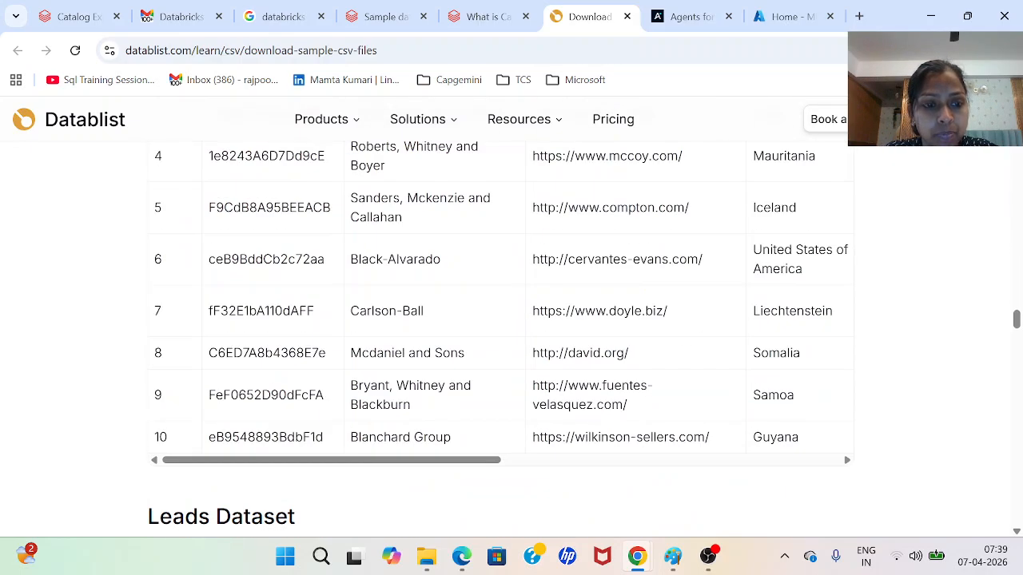
Step: Find the Products dataset and examine its sample fields and the sizes of the CSV files offered for download
{"action": "scroll", "coordinate": [543, 381], "scroll_direction": "down", "scroll_amount": 10}
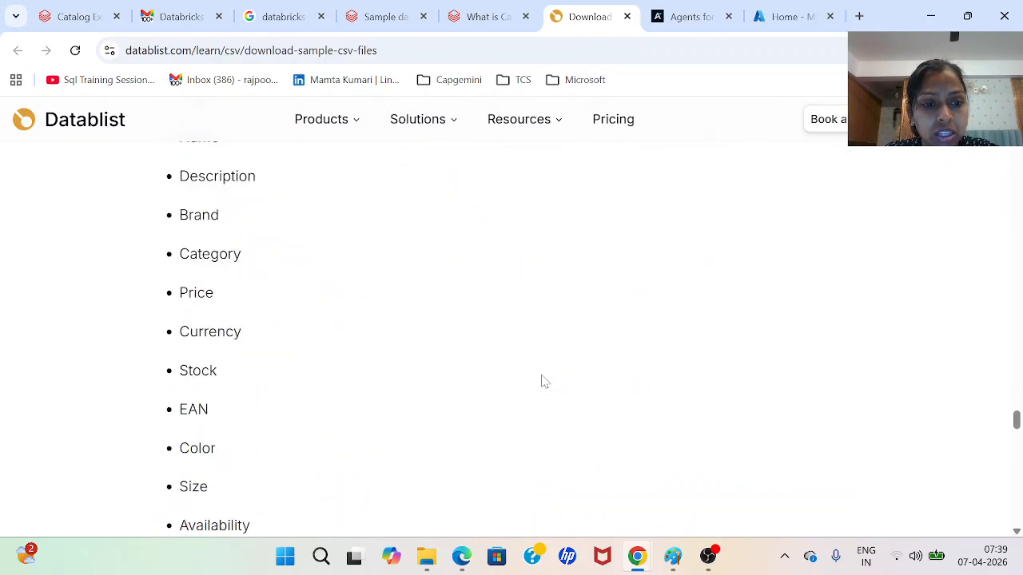
{"action": "scroll", "coordinate": [540, 381], "scroll_direction": "up", "scroll_amount": 3}
{"action": "left_click_drag", "start_coordinate": [183, 235], "coordinate": [345, 244]}
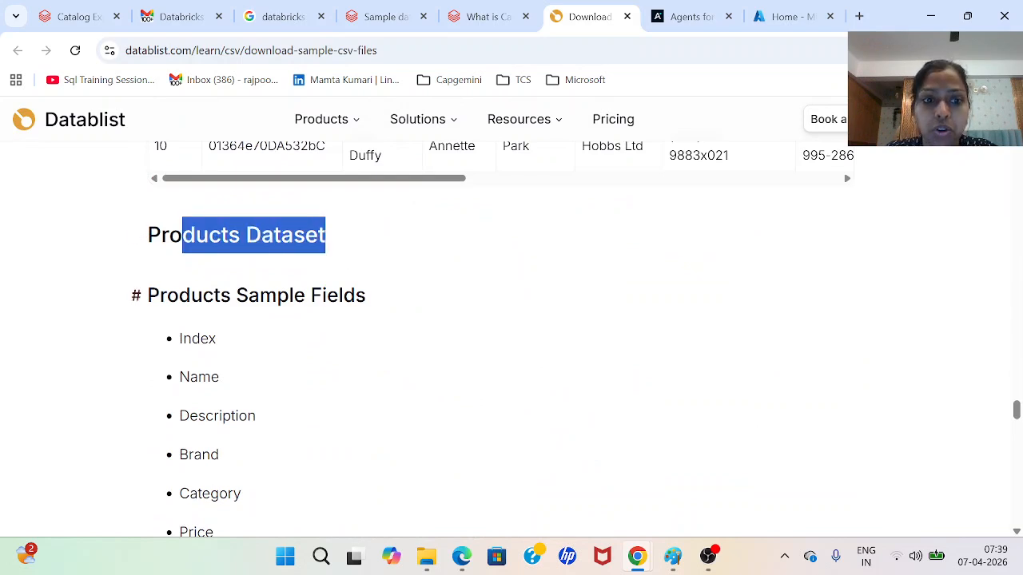
{"action": "left_click_drag", "start_coordinate": [231, 295], "coordinate": [426, 303]}
{"action": "scroll", "coordinate": [234, 350], "scroll_direction": "down", "scroll_amount": 2}
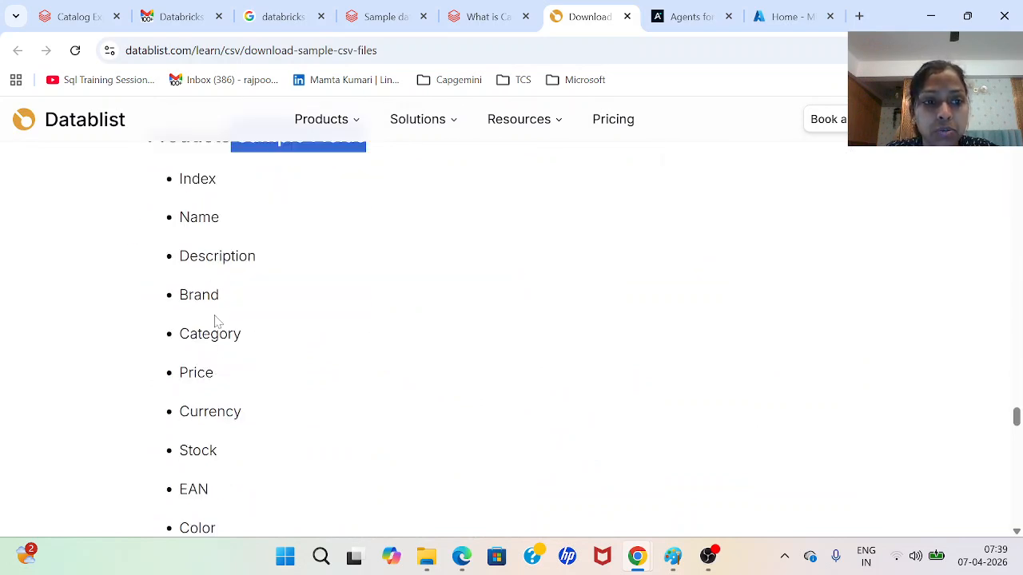
{"action": "scroll", "coordinate": [227, 357], "scroll_direction": "down", "scroll_amount": 2}
{"action": "scroll", "coordinate": [227, 365], "scroll_direction": "down", "scroll_amount": 3}
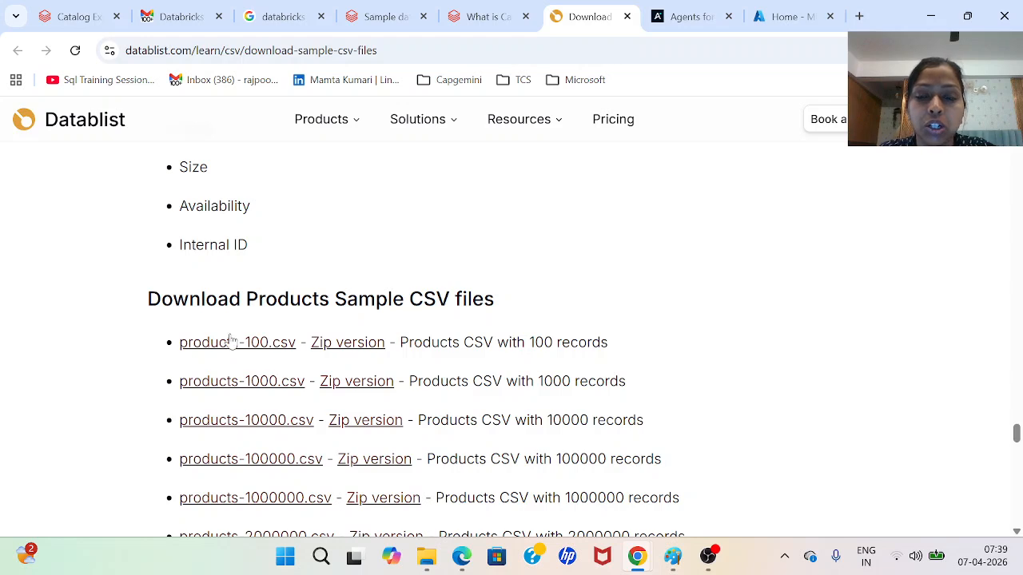
{"action": "scroll", "coordinate": [279, 393], "scroll_direction": "down", "scroll_amount": 1}
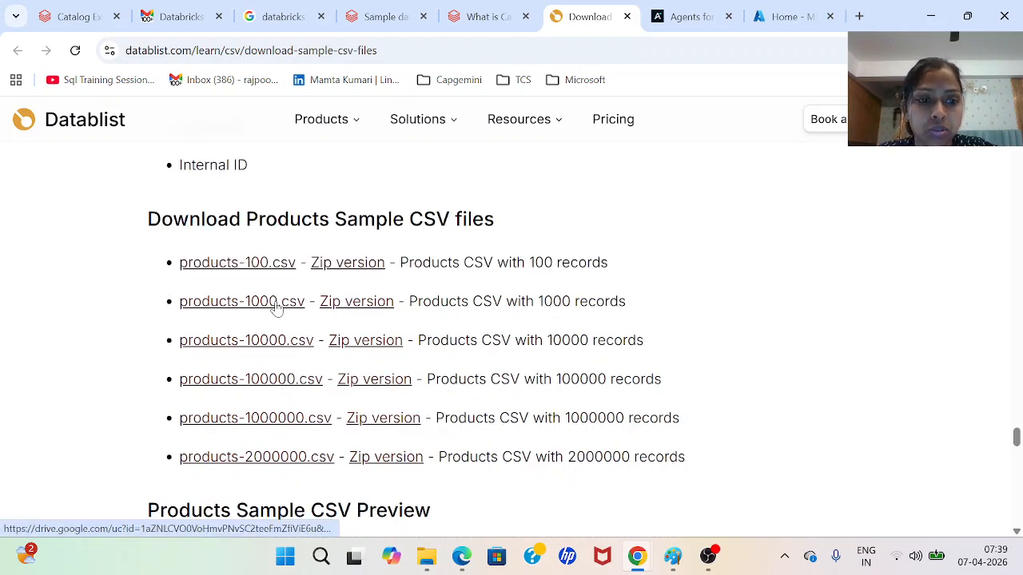
Step: Download the 1000-record Products CSV and save it as products-1000 in the csv folder inside the Databricks folder
{"action": "left_click", "coordinate": [237, 311]}
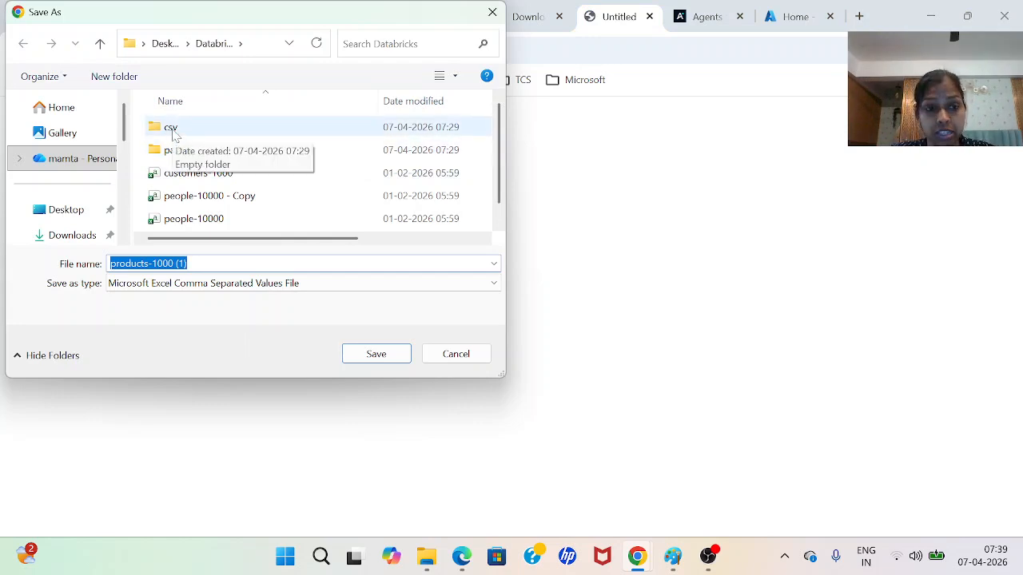
{"action": "double_click", "coordinate": [172, 130]}
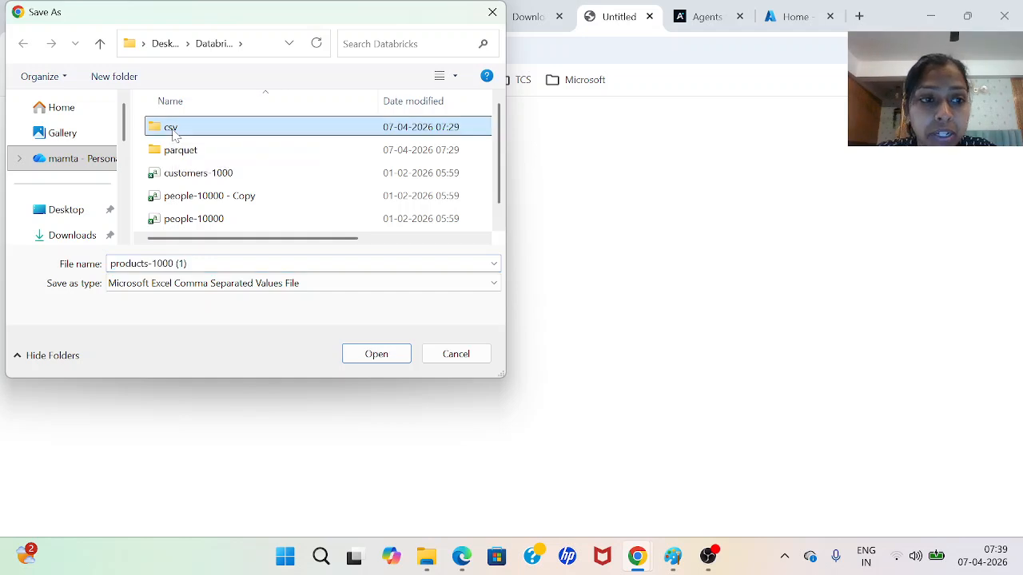
{"action": "left_click", "coordinate": [123, 294]}
{"action": "key", "text": "Right"}
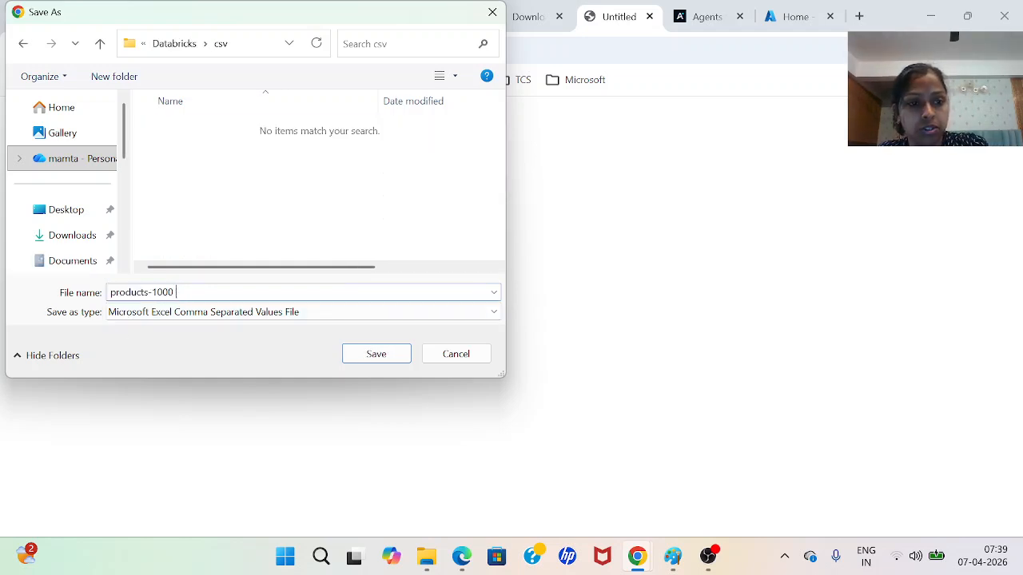
{"action": "left_click", "coordinate": [372, 354]}
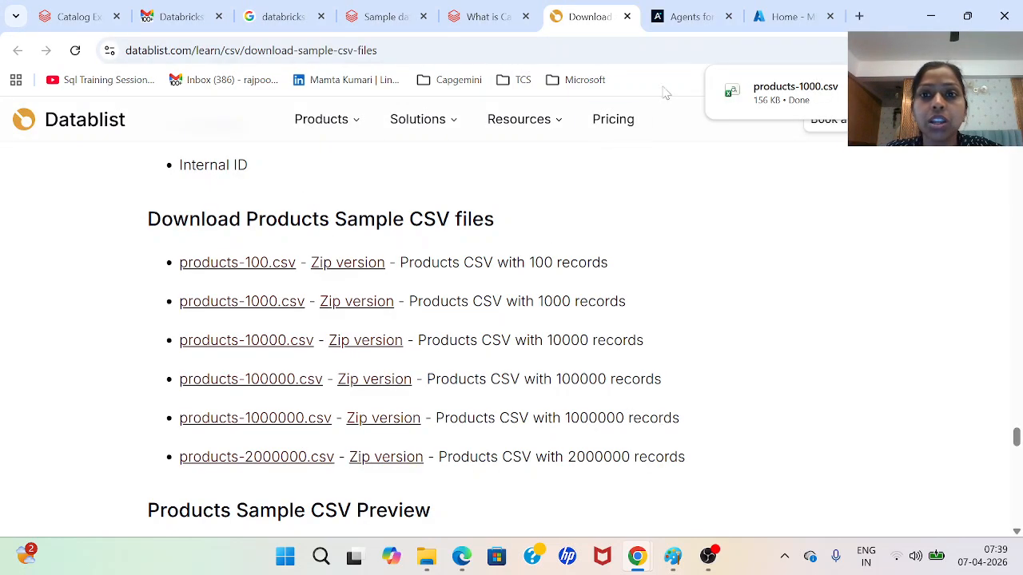
Step: Switch to the Agents for Data site and go back from the Titanic Passengers view to its sample Parquet datasets page
{"action": "left_click", "coordinate": [685, 18]}
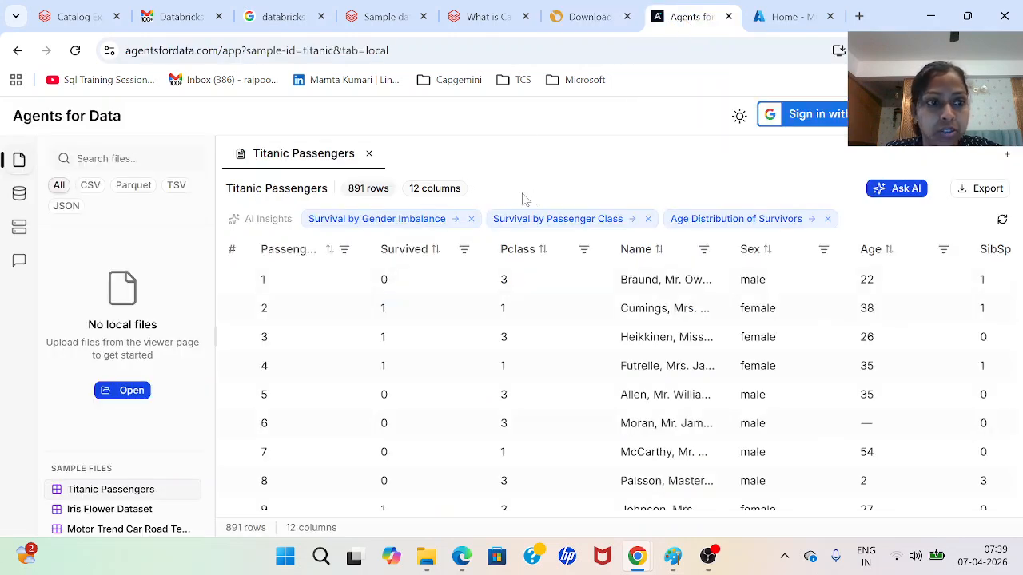
{"action": "left_click", "coordinate": [787, 16]}
{"action": "left_click", "coordinate": [685, 16]}
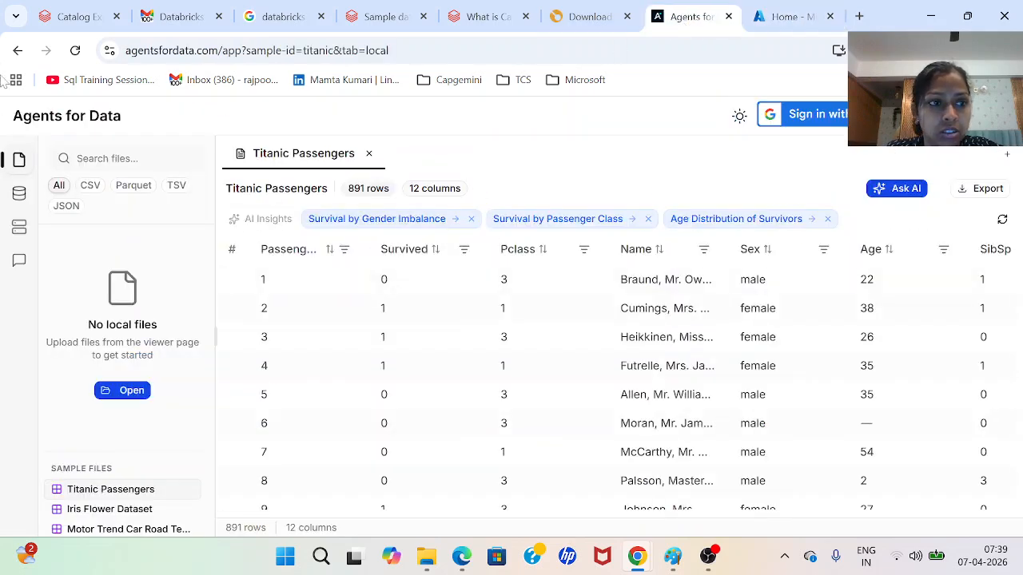
{"action": "left_click", "coordinate": [24, 51]}
{"action": "scroll", "coordinate": [236, 147], "scroll_direction": "up", "scroll_amount": 1}
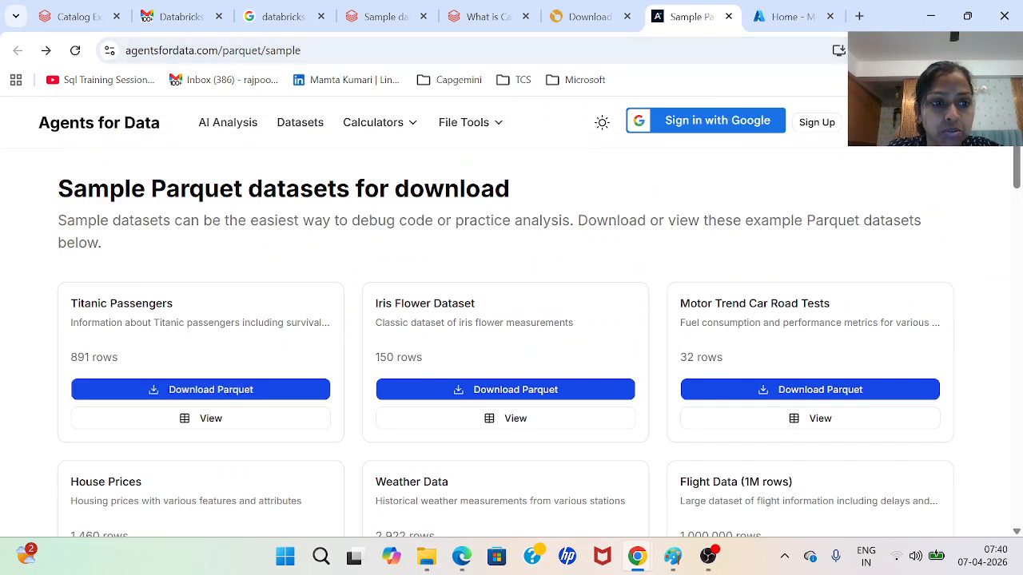
{"action": "left_click_drag", "start_coordinate": [84, 304], "coordinate": [173, 305]}
{"action": "left_click_drag", "start_coordinate": [86, 189], "coordinate": [523, 222]}
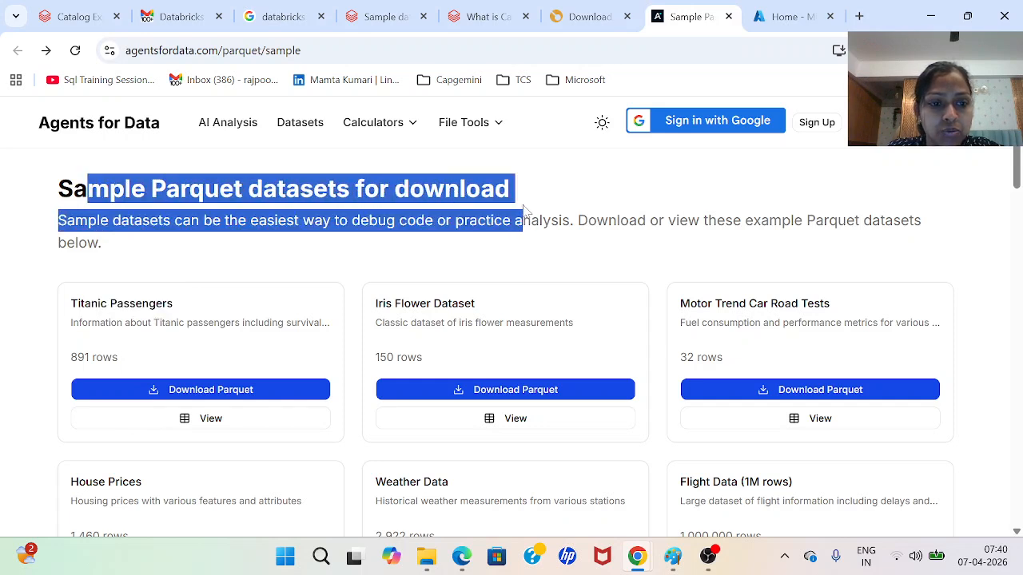
Step: Download the Titanic Passengers Parquet file and save it as titanic in the parquet folder inside the Databricks folder
{"action": "left_click", "coordinate": [236, 391]}
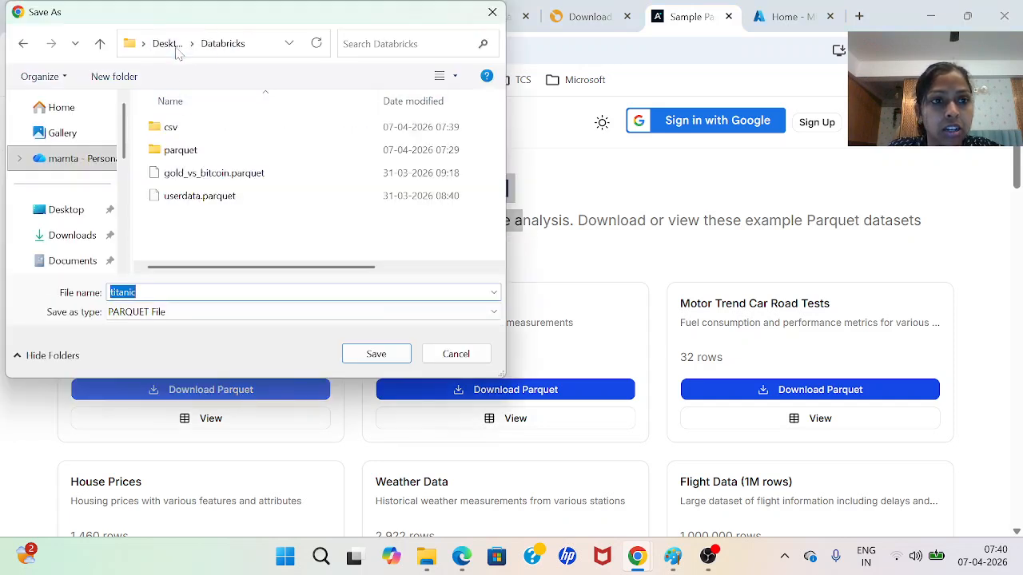
{"action": "double_click", "coordinate": [177, 151]}
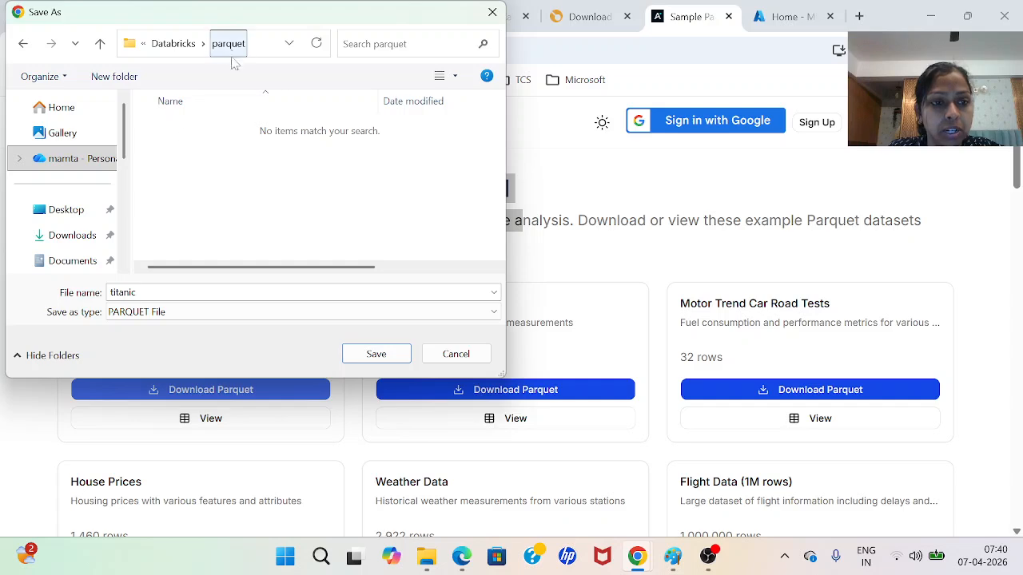
{"action": "left_click", "coordinate": [382, 356]}
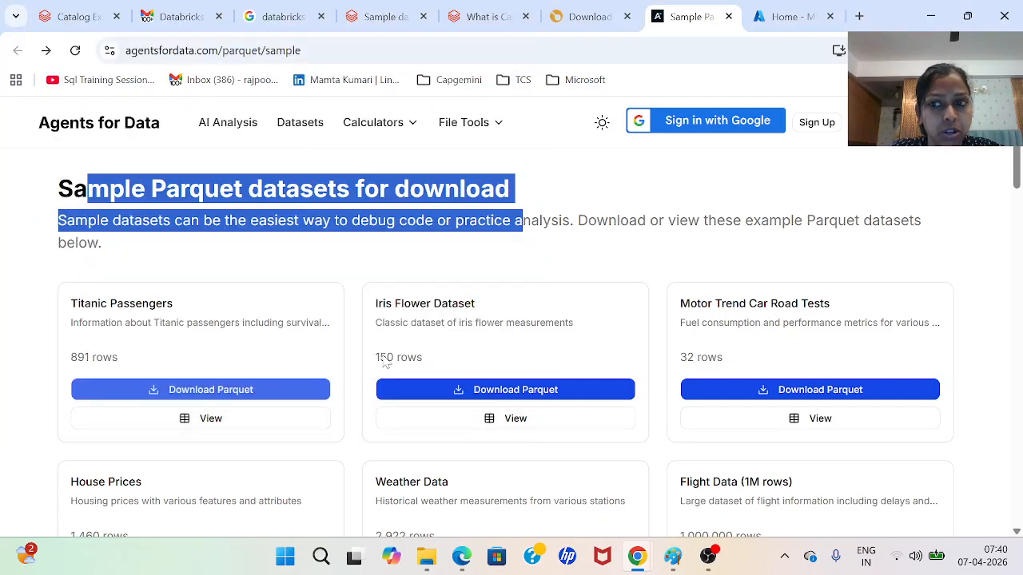
Step: Switch to File Explorer and check the downloaded files in the csv and parquet folders, widening the Type column
{"action": "left_click", "coordinate": [427, 557]}
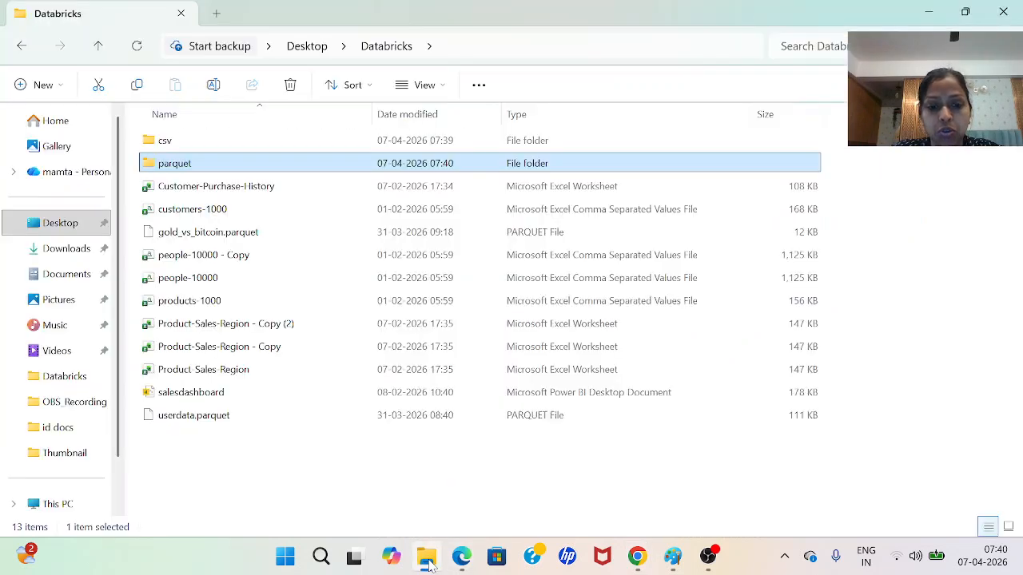
{"action": "double_click", "coordinate": [200, 146]}
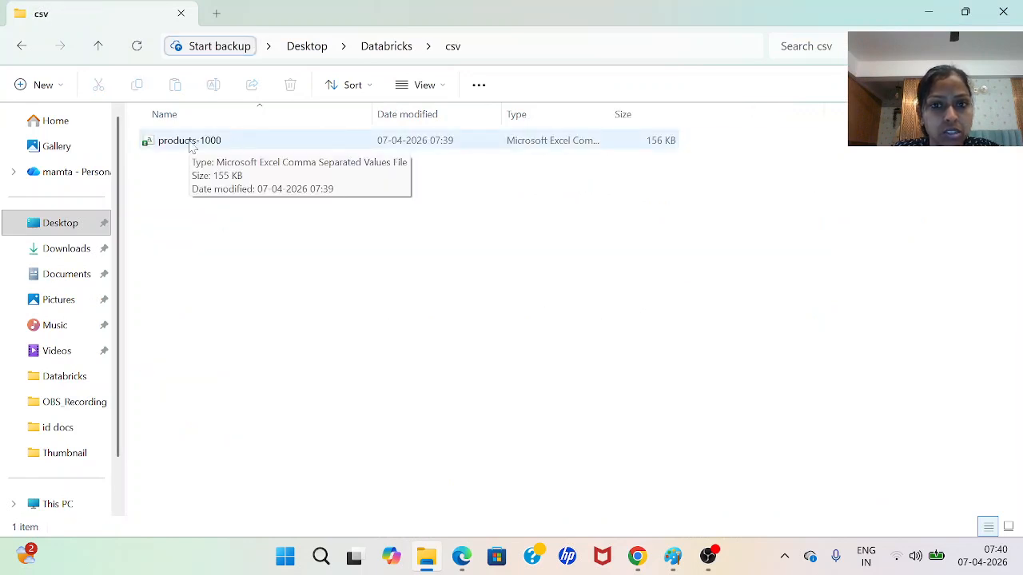
{"action": "left_click_drag", "start_coordinate": [609, 114], "coordinate": [772, 115]}
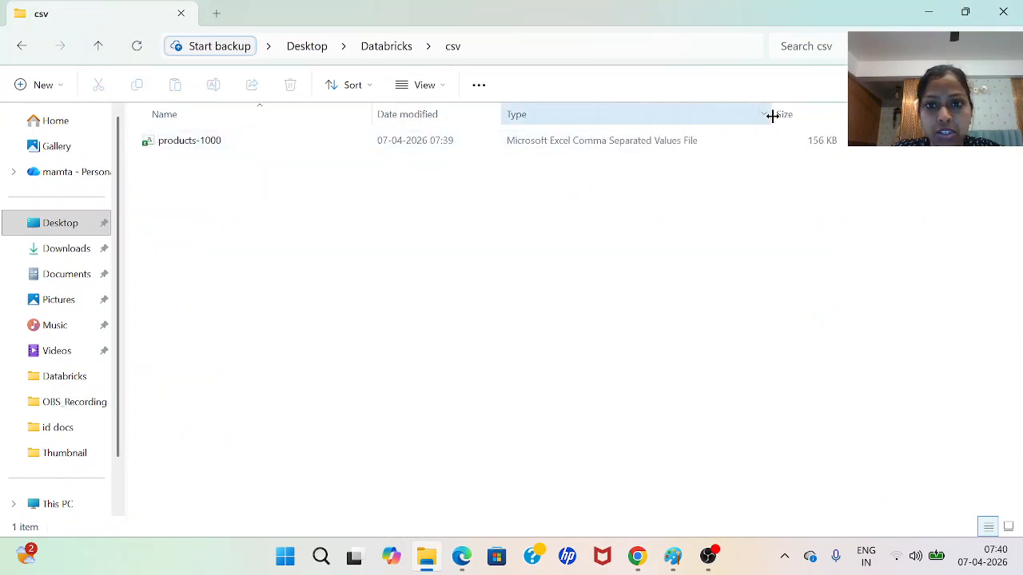
{"action": "left_click", "coordinate": [389, 48]}
{"action": "double_click", "coordinate": [216, 163]}
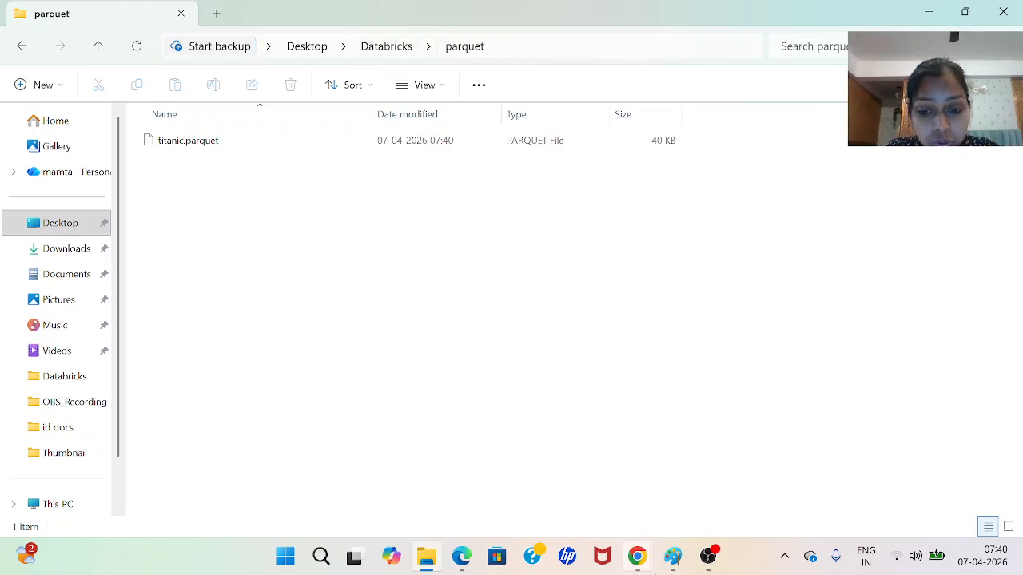
Step: Switch back to the Chrome window with the sample data pages and bring up the Databricks Catalog page
{"action": "left_click", "coordinate": [639, 559]}
{"action": "left_click", "coordinate": [589, 484]}
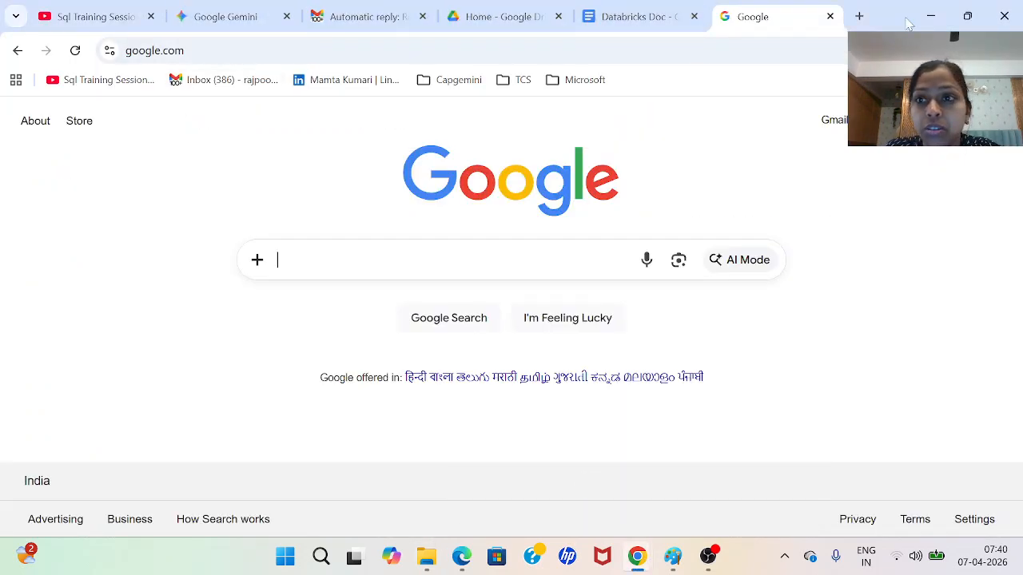
{"action": "left_click", "coordinate": [931, 16]}
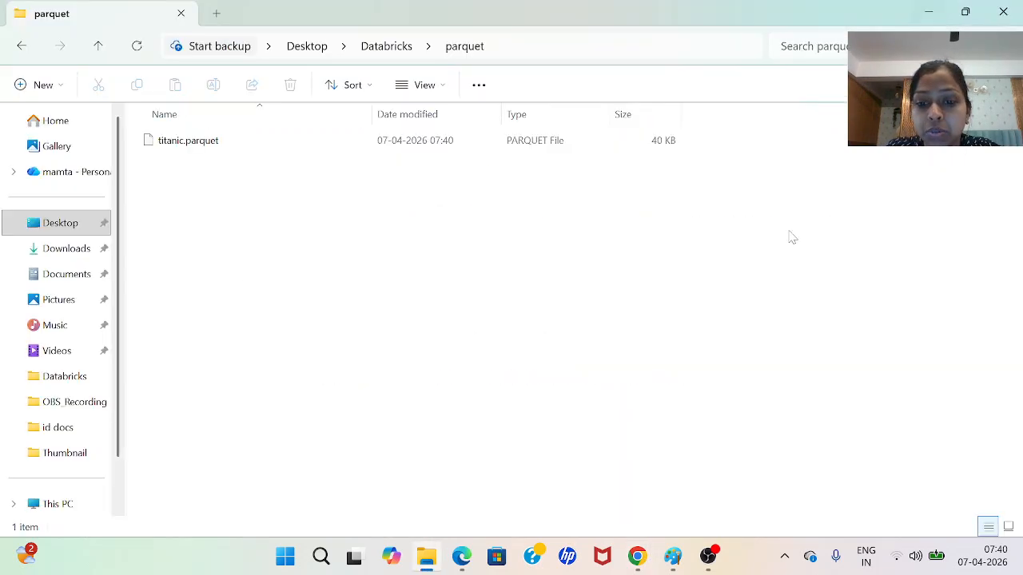
{"action": "left_click", "coordinate": [637, 557]}
{"action": "left_click", "coordinate": [694, 466]}
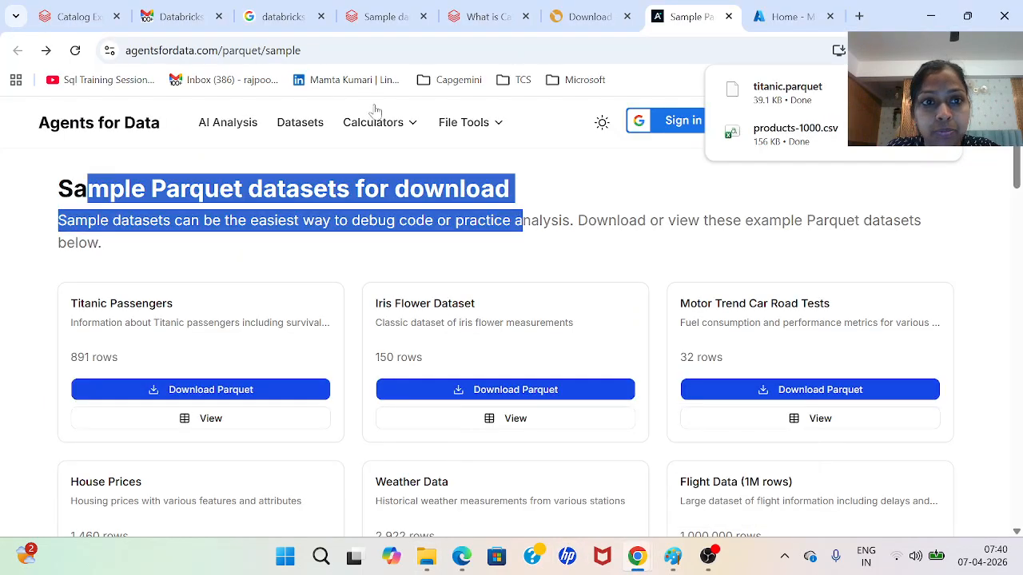
{"action": "left_click", "coordinate": [271, 24]}
{"action": "left_click", "coordinate": [80, 18]}
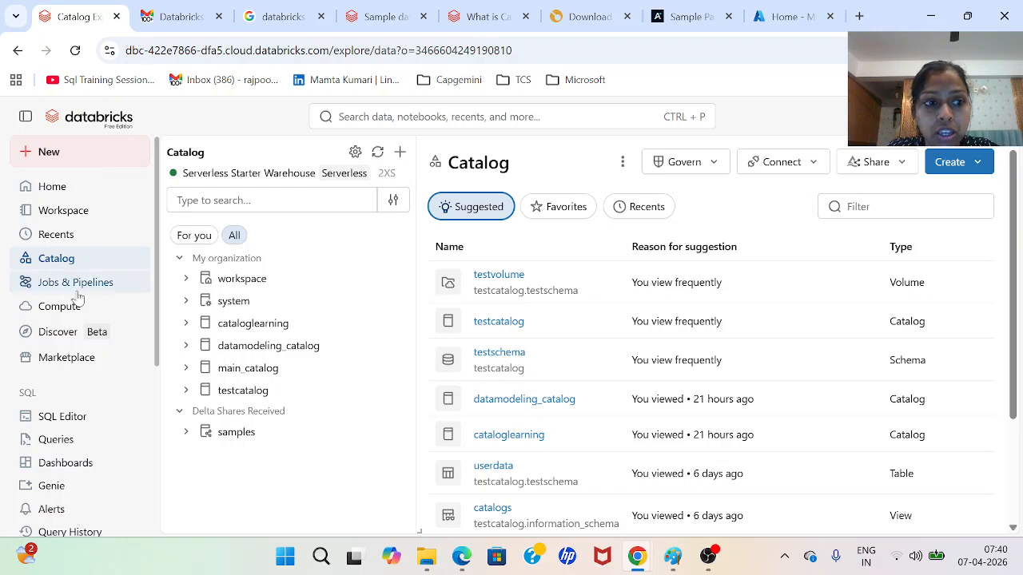
Step: Start creating a new catalog and name it ProductCatalog
{"action": "left_click", "coordinate": [402, 153]}
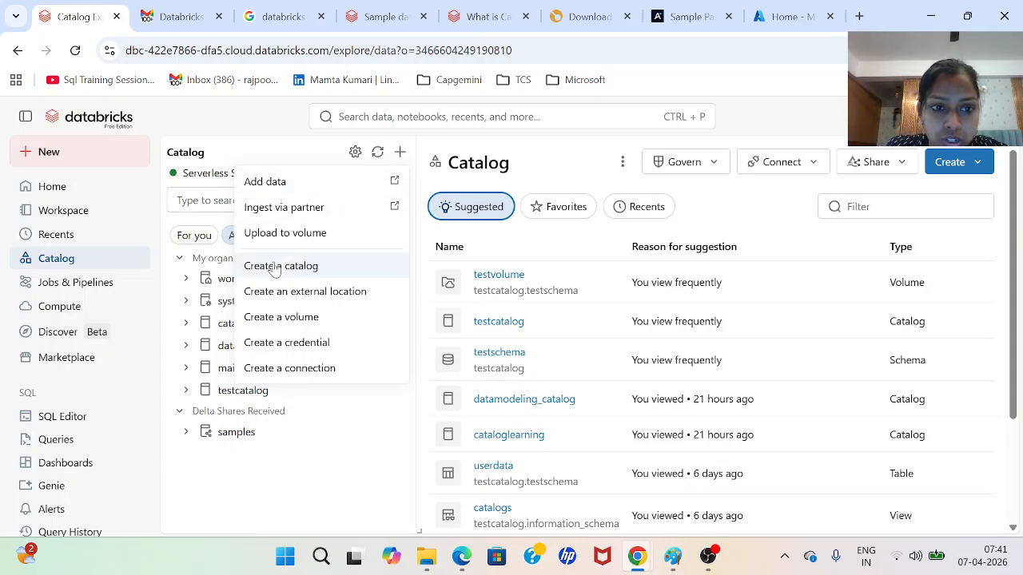
{"action": "left_click", "coordinate": [280, 266]}
{"action": "left_click", "coordinate": [289, 257]}
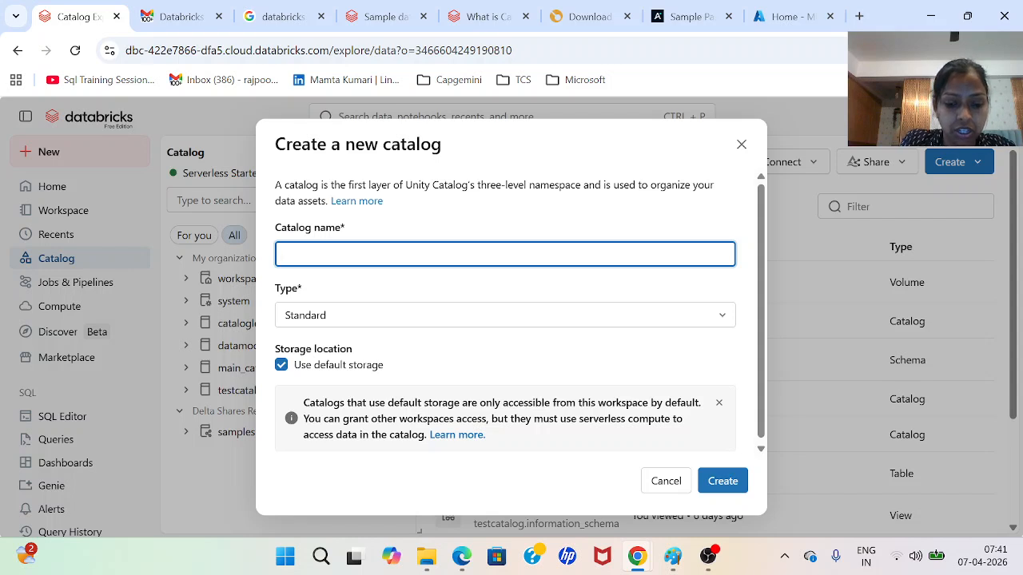
{"action": "type", "text": "Prod"}
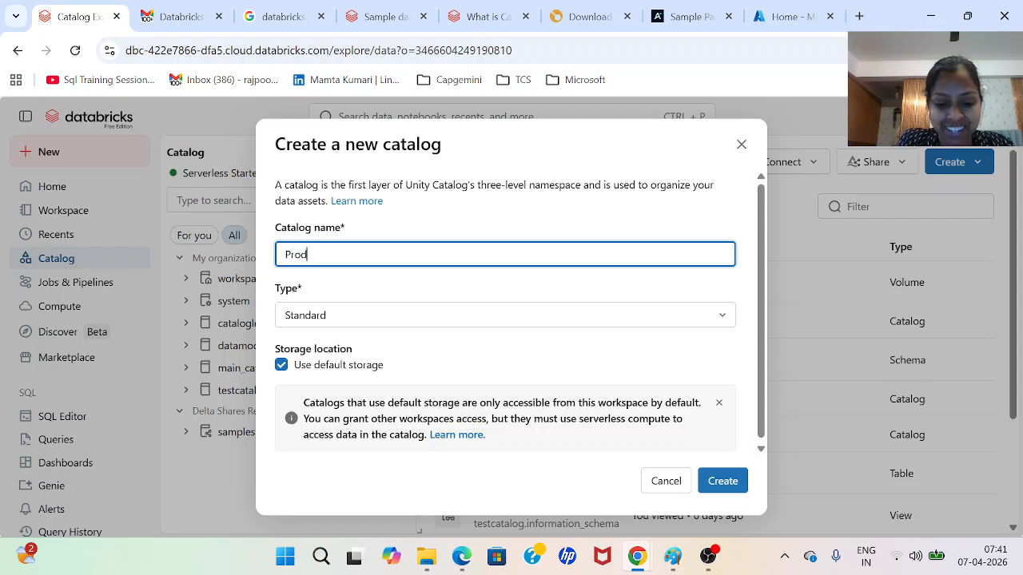
{"action": "type", "text": "uctCatalog"}
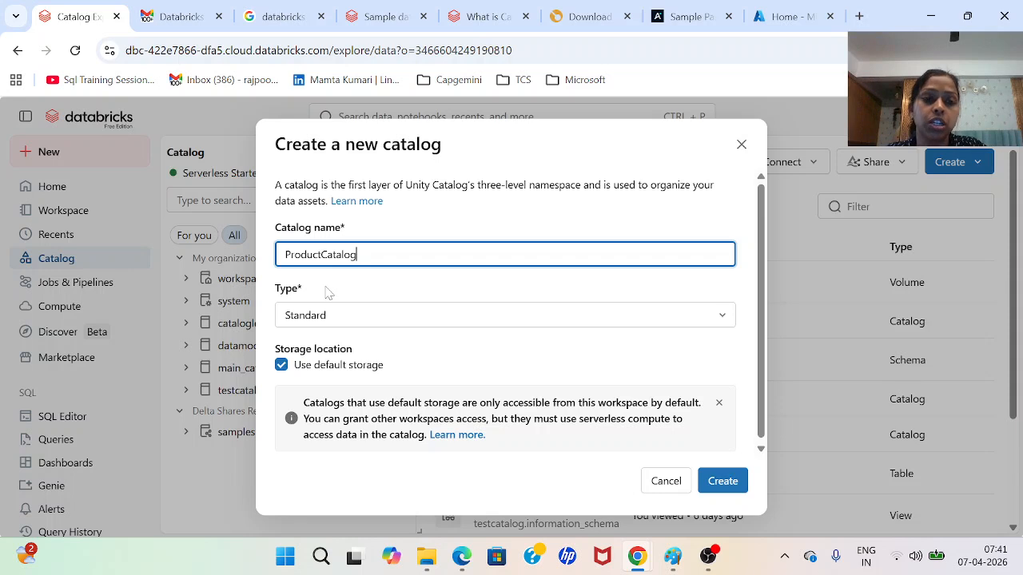
Step: Examine the available catalog types and choose Standard for the new catalog
{"action": "left_click", "coordinate": [343, 317]}
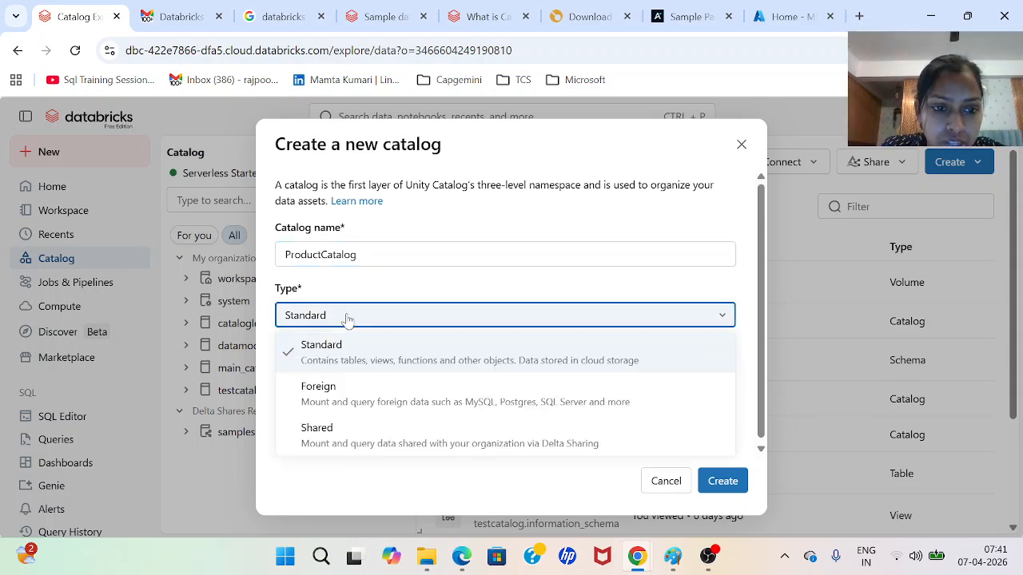
{"action": "left_click", "coordinate": [338, 365]}
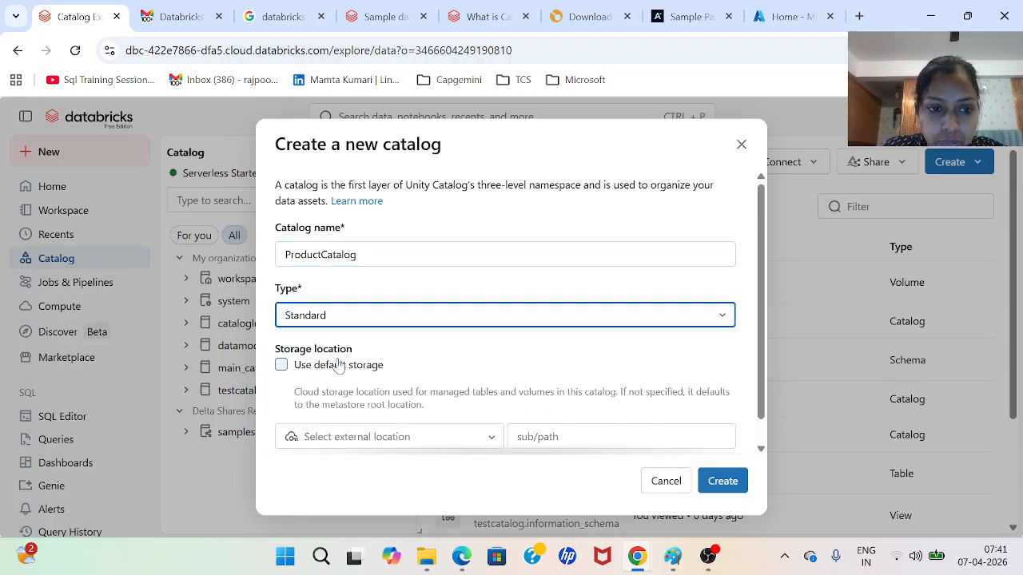
{"action": "left_click", "coordinate": [356, 324]}
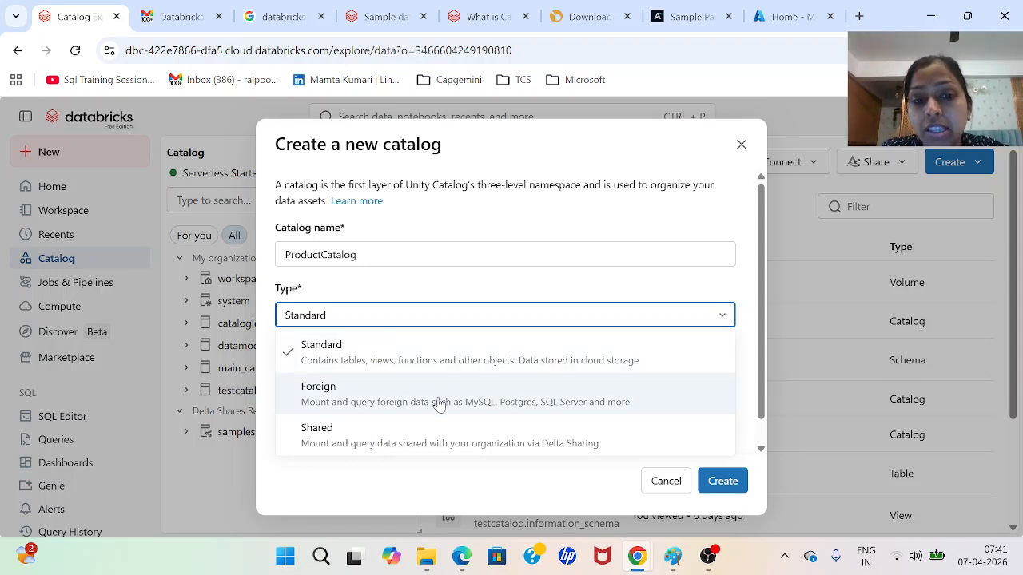
{"action": "left_click", "coordinate": [438, 351]}
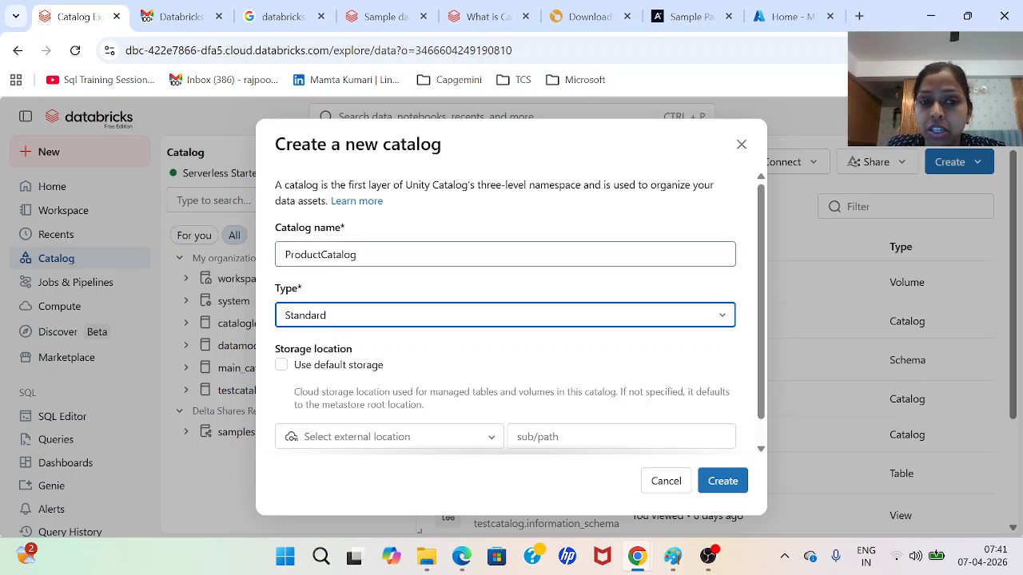
Step: Examine the storage location settings with default storage turned on and off, and open the external location choices
{"action": "left_click", "coordinate": [281, 366]}
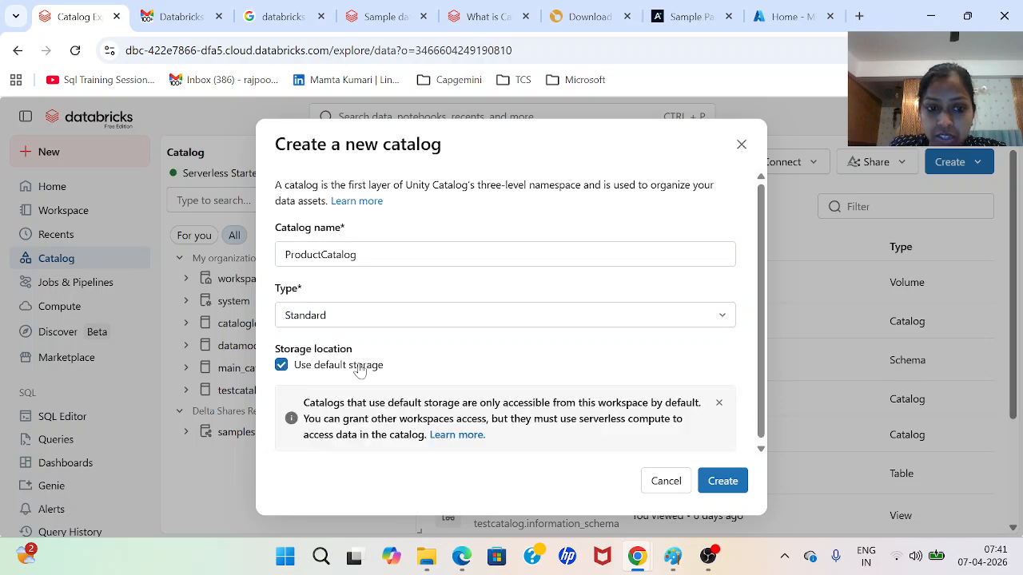
{"action": "left_click", "coordinate": [281, 365]}
{"action": "scroll", "coordinate": [755, 421], "scroll_direction": "down", "scroll_amount": 1}
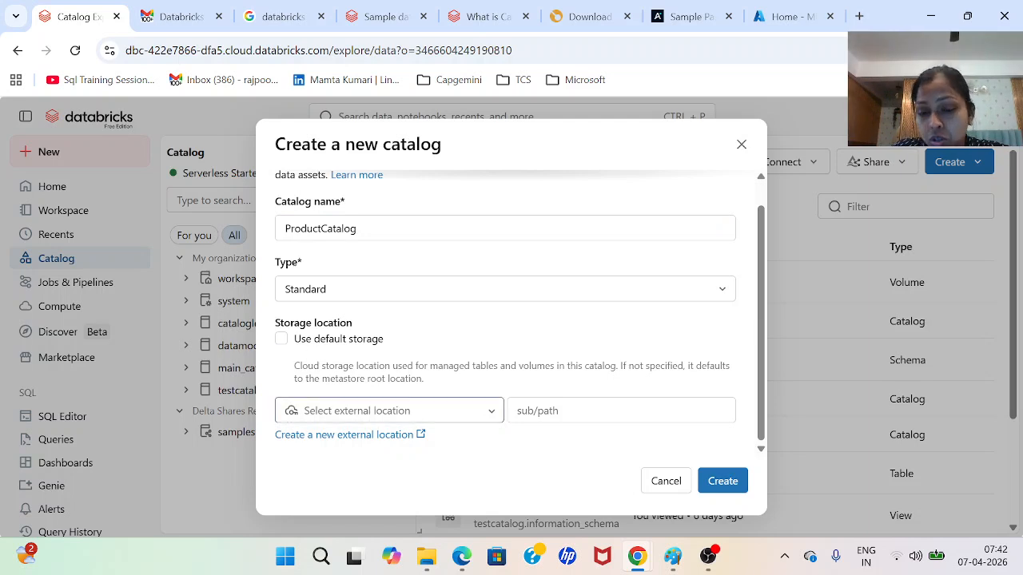
{"action": "left_click", "coordinate": [389, 411]}
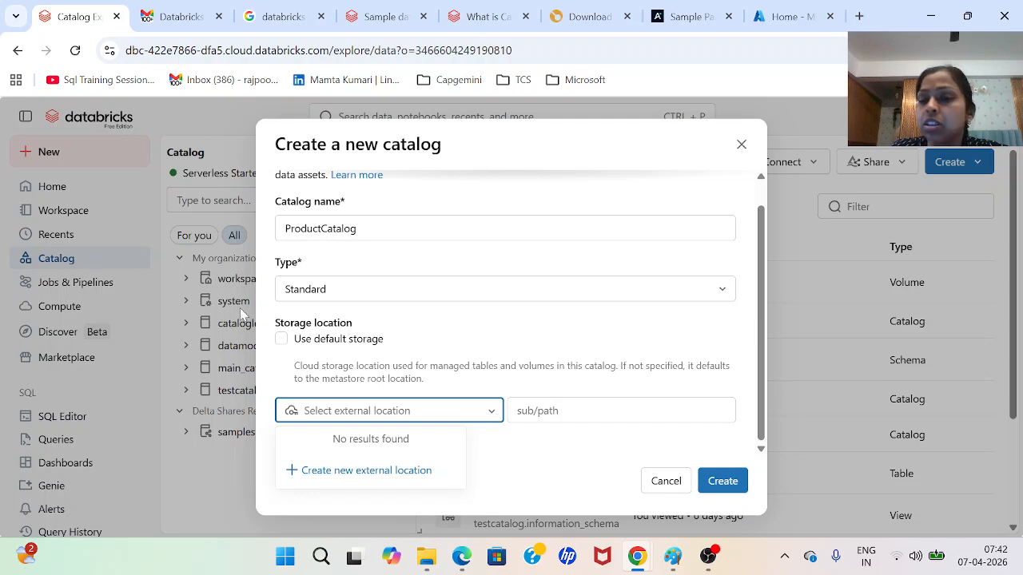
Step: Turn default storage back on, create the ProductCatalog catalog, and dismiss the confirmation without configuring it
{"action": "left_click", "coordinate": [282, 342]}
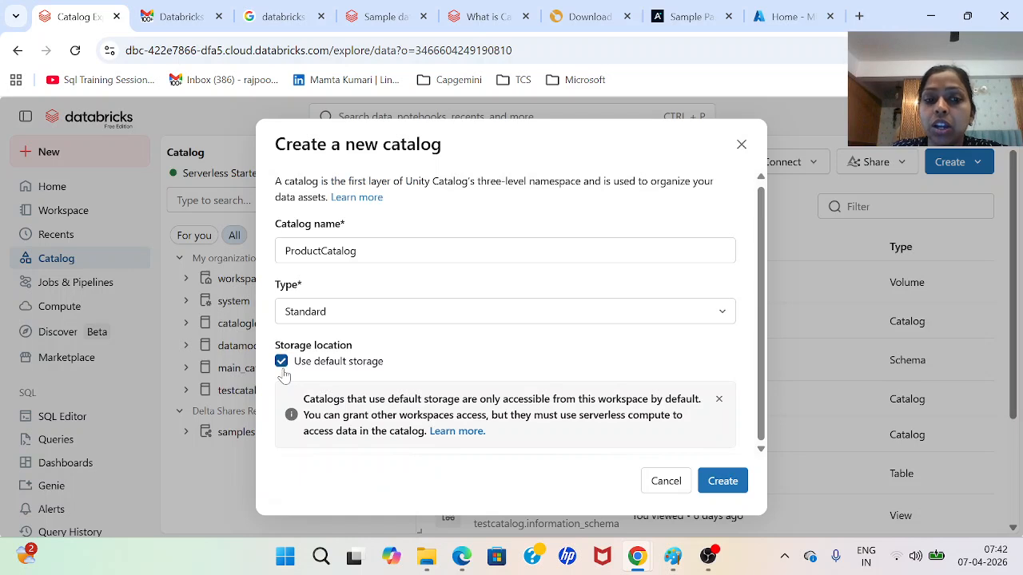
{"action": "left_click", "coordinate": [724, 494]}
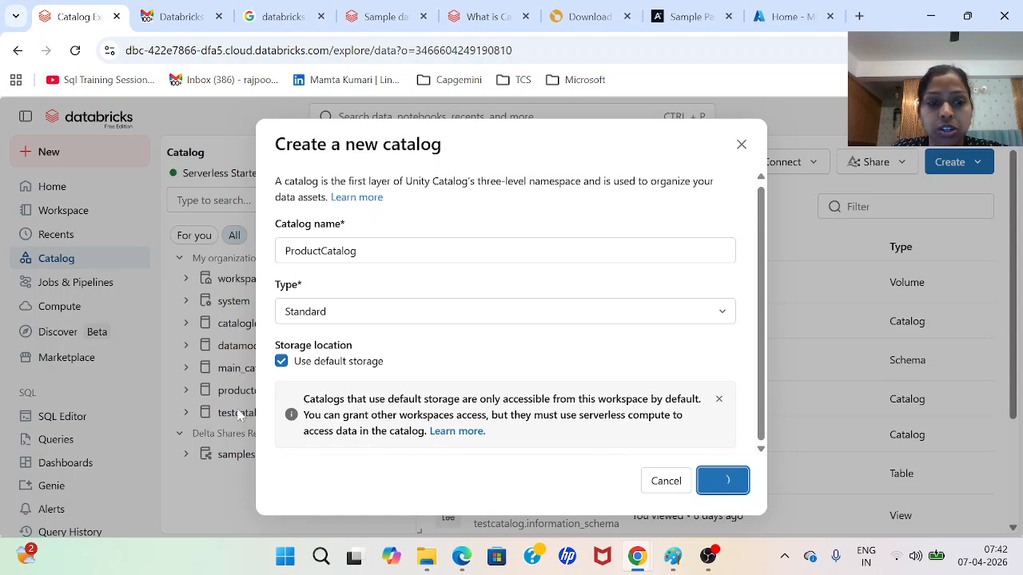
{"action": "left_click_drag", "start_coordinate": [330, 146], "coordinate": [480, 151]}
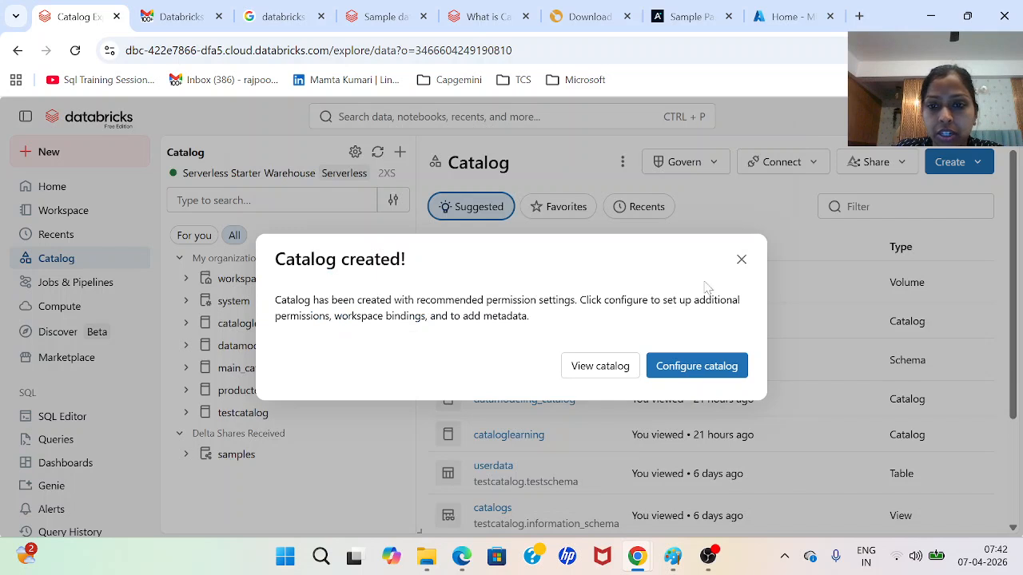
{"action": "left_click", "coordinate": [741, 259]}
Step: Refresh the catalog tree and expand productcatalog to list its schemas
{"action": "mouse_move", "coordinate": [285, 400]}
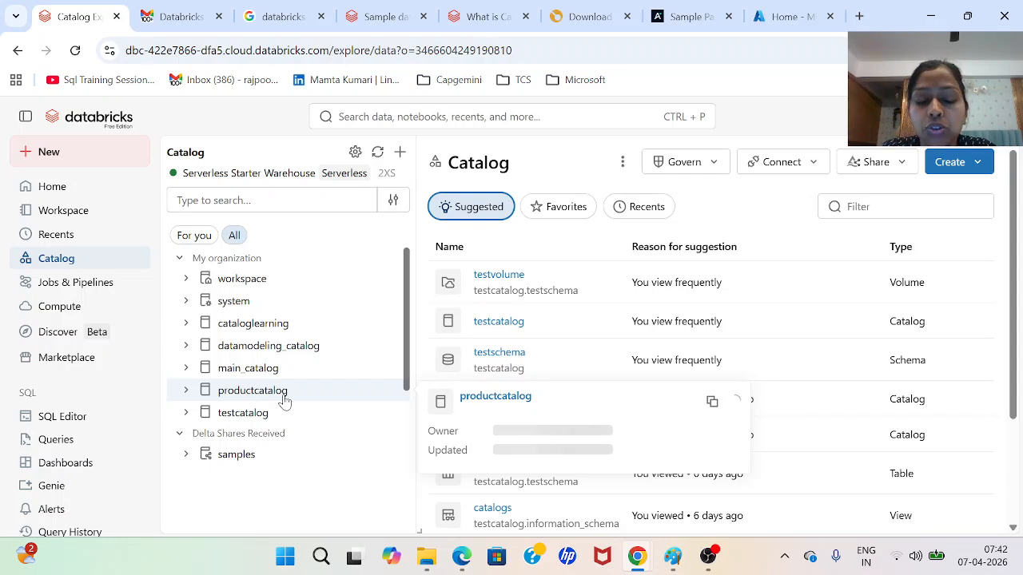
{"action": "left_click", "coordinate": [186, 390]}
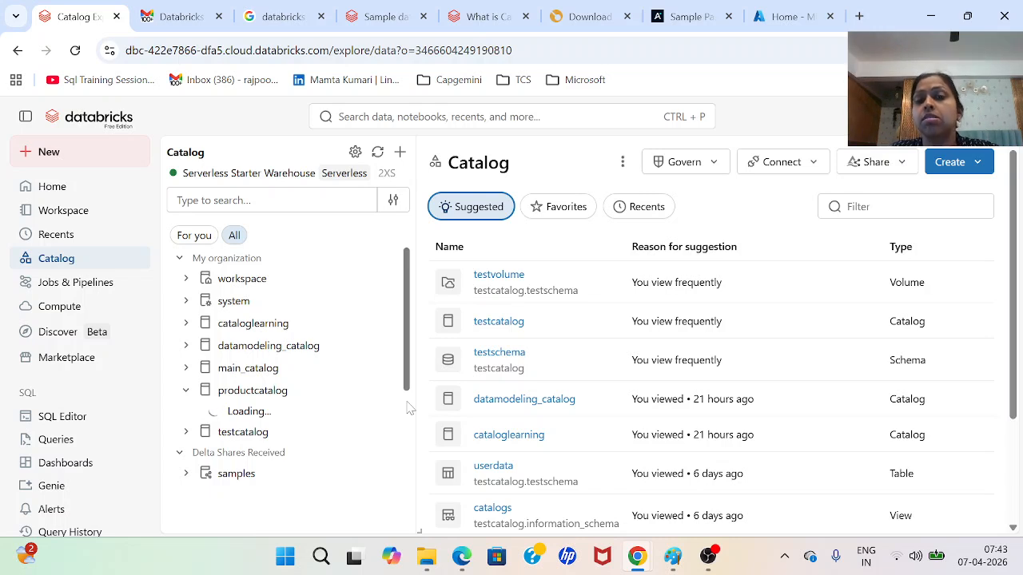
{"action": "left_click", "coordinate": [185, 368]}
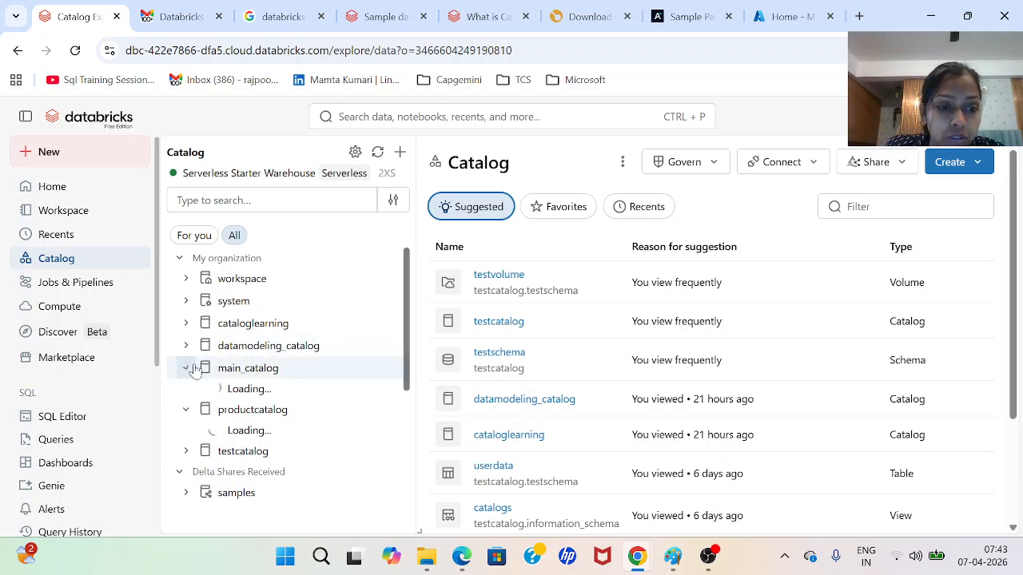
{"action": "left_click", "coordinate": [186, 409]}
{"action": "left_click", "coordinate": [185, 368]}
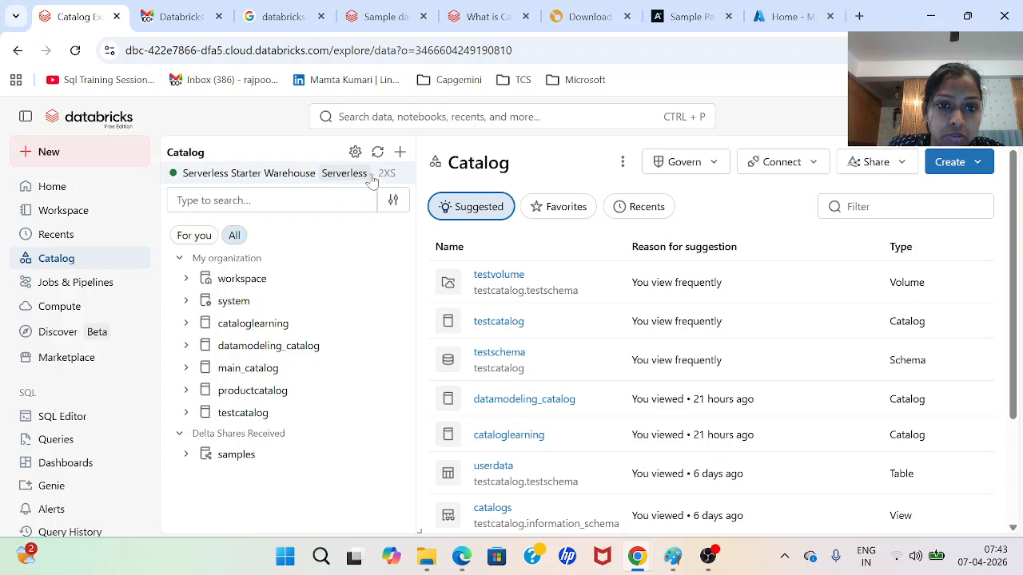
{"action": "left_click", "coordinate": [378, 152]}
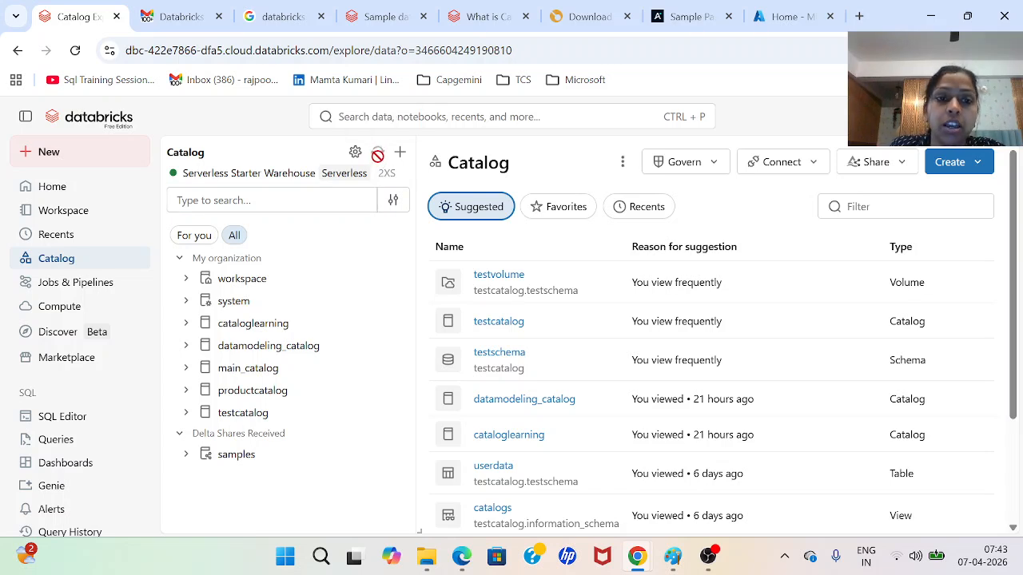
{"action": "left_click", "coordinate": [187, 391]}
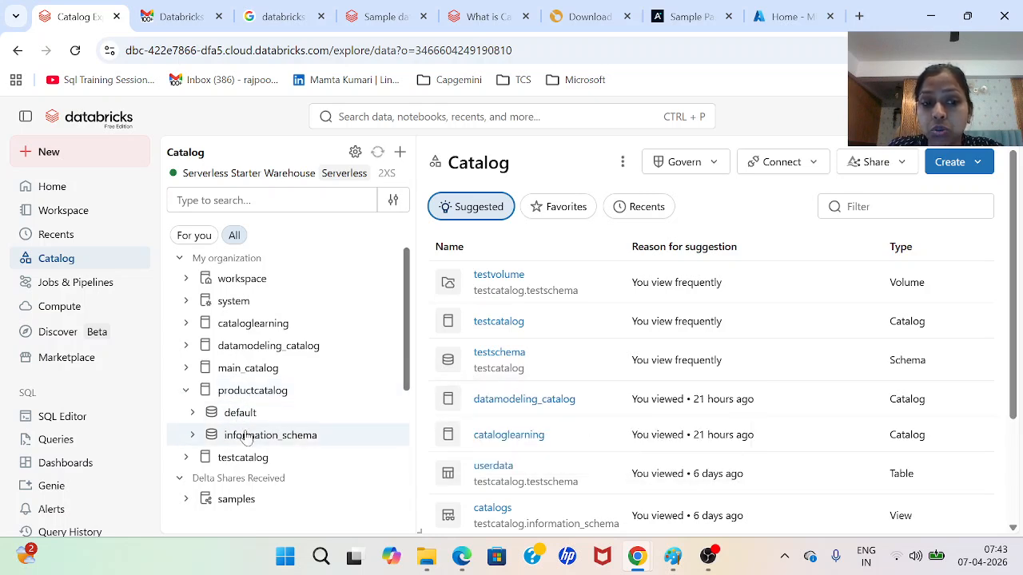
Step: Check the contents of productcatalog's default schema and open the productcatalog overview page
{"action": "mouse_move", "coordinate": [236, 415]}
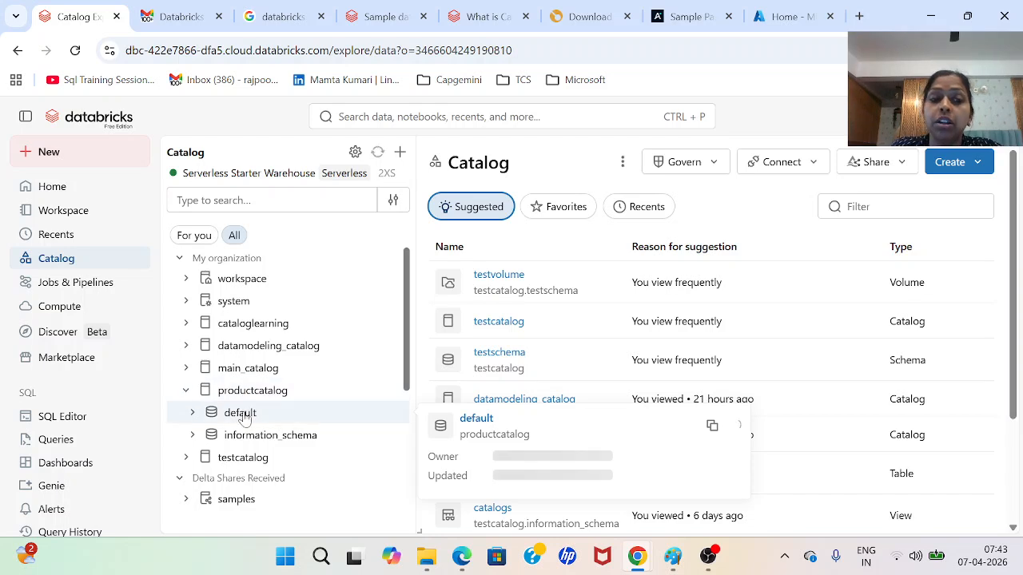
{"action": "left_click", "coordinate": [192, 413]}
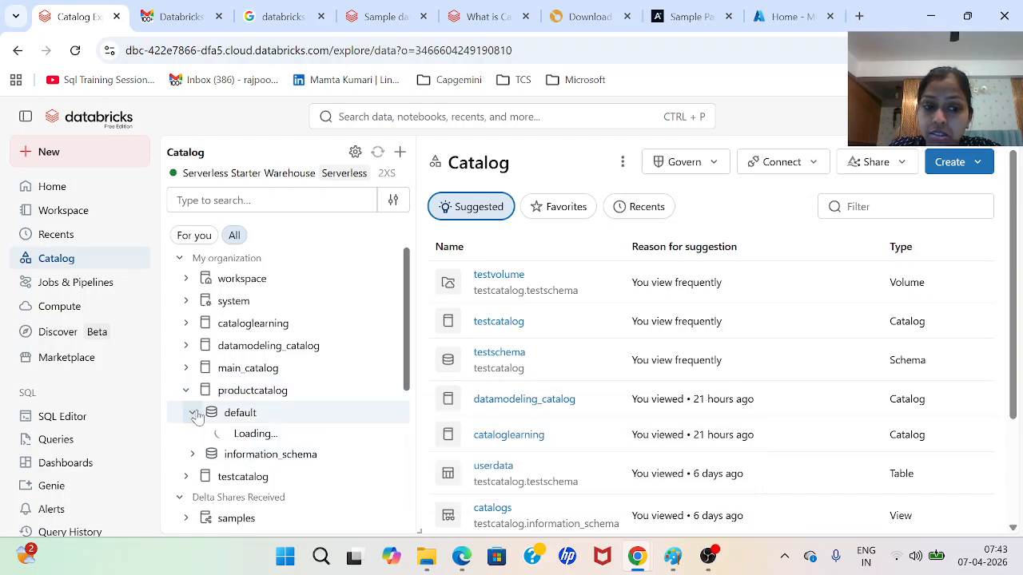
{"action": "left_click", "coordinate": [193, 413]}
{"action": "left_click", "coordinate": [283, 393]}
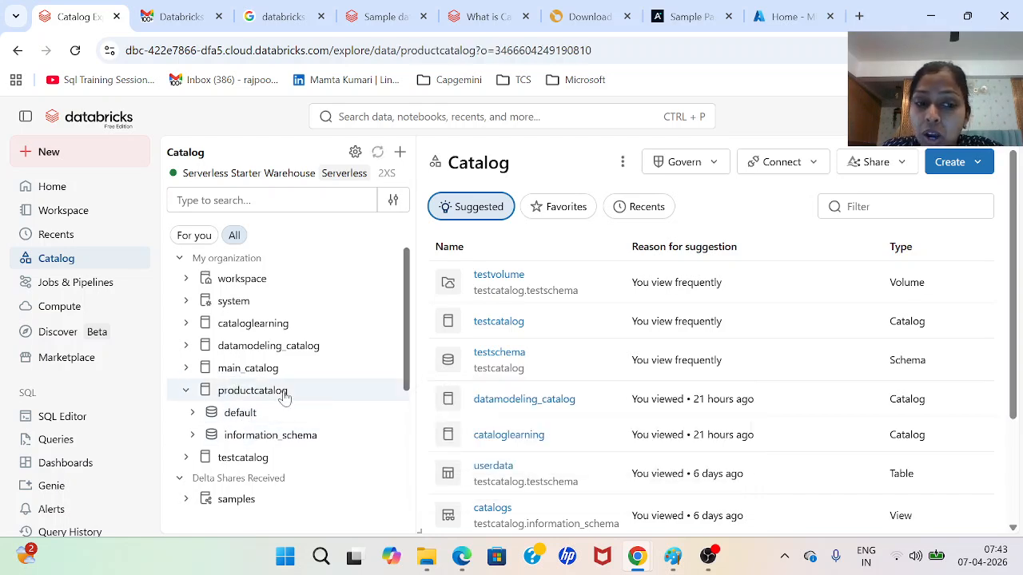
{"action": "left_click", "coordinate": [185, 391]}
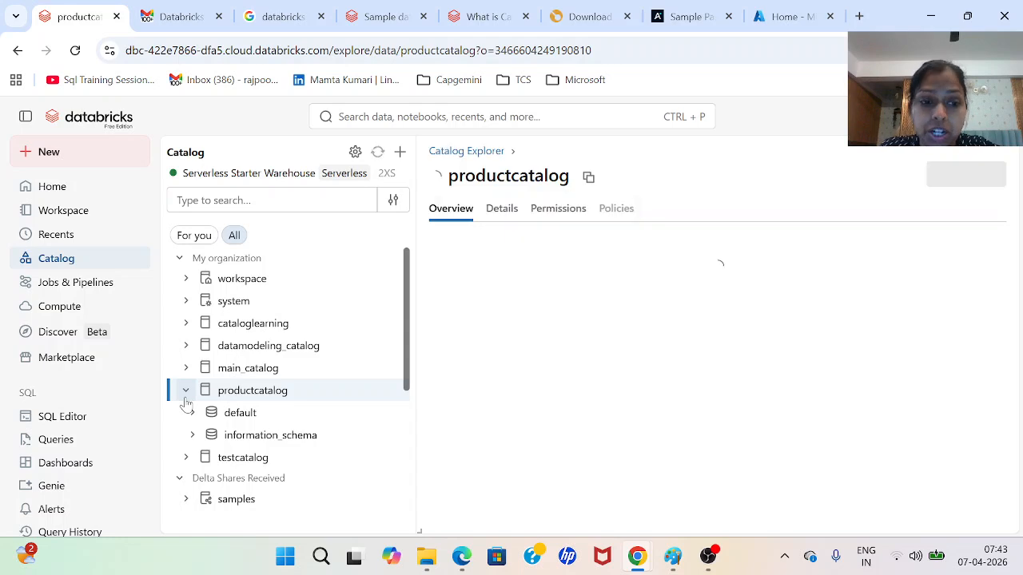
{"action": "left_click", "coordinate": [400, 152]}
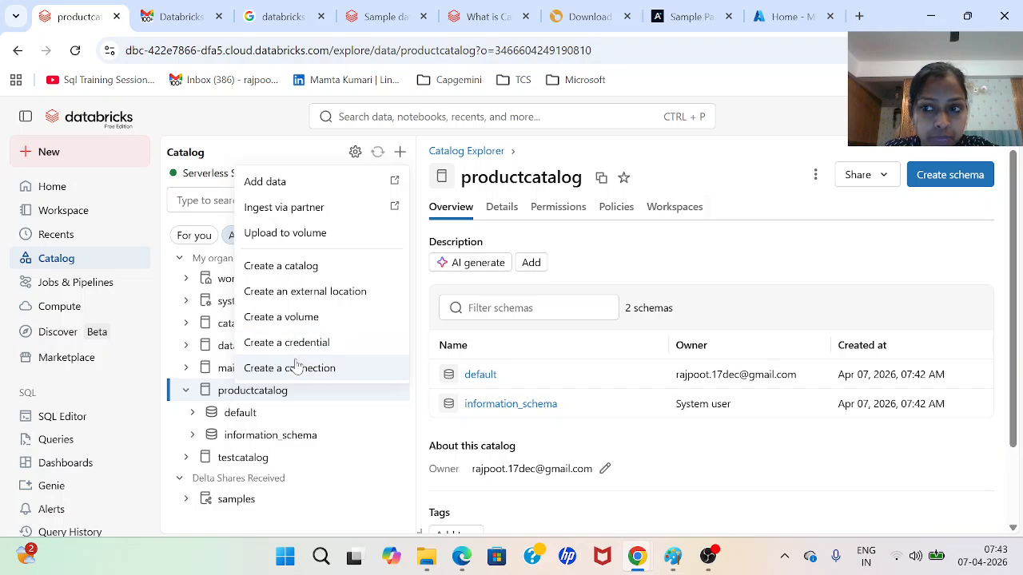
{"action": "left_click", "coordinate": [249, 391]}
{"action": "left_click", "coordinate": [250, 396]}
{"action": "left_click", "coordinate": [250, 394]}
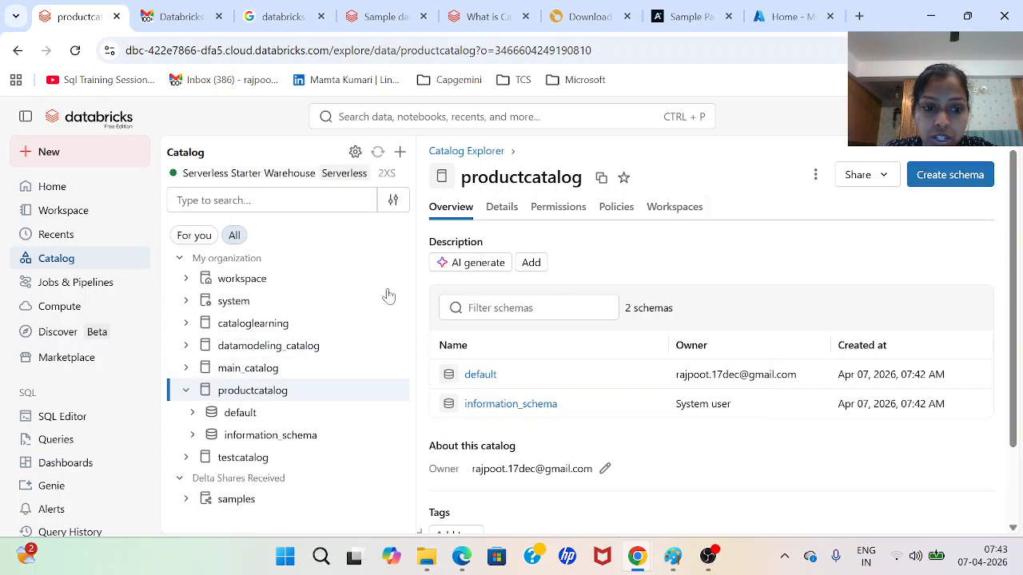
Step: Examine productcatalog's details, permissions, policies and workspace access, and compare the assigned workspace's ID with the current workspace's ID
{"action": "left_click", "coordinate": [504, 209]}
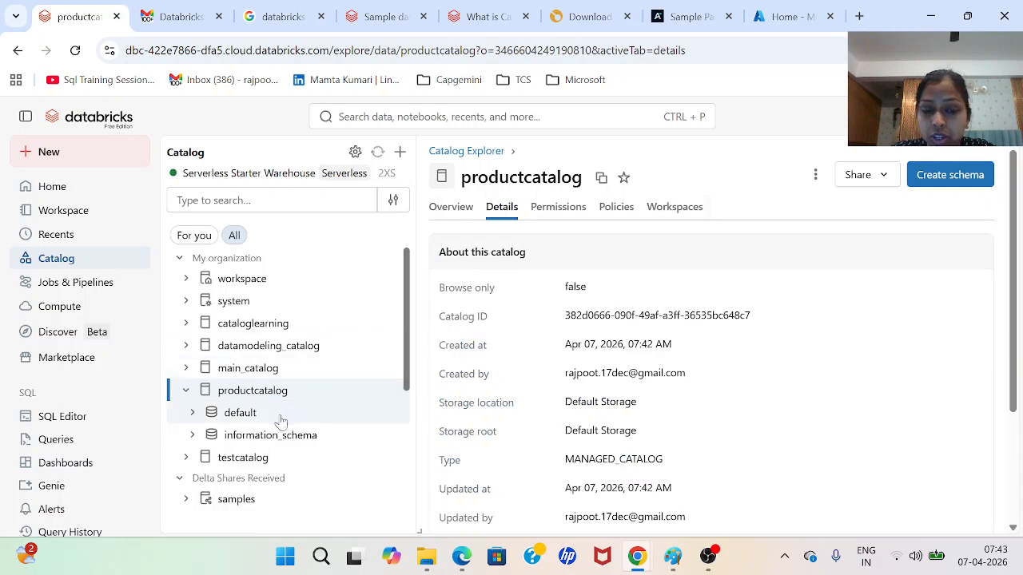
{"action": "left_click", "coordinate": [557, 208]}
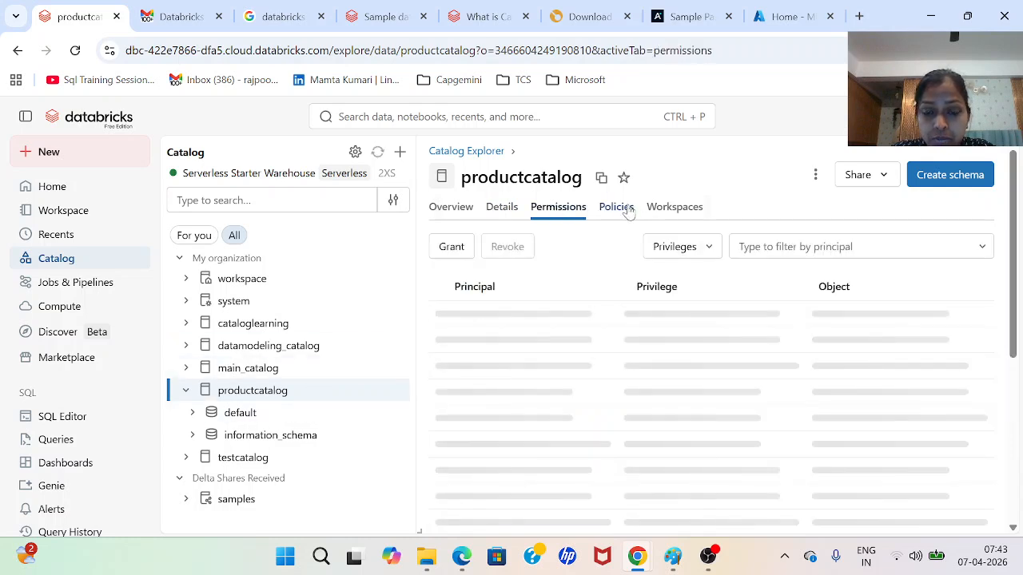
{"action": "left_click", "coordinate": [618, 207]}
{"action": "left_click", "coordinate": [671, 208]}
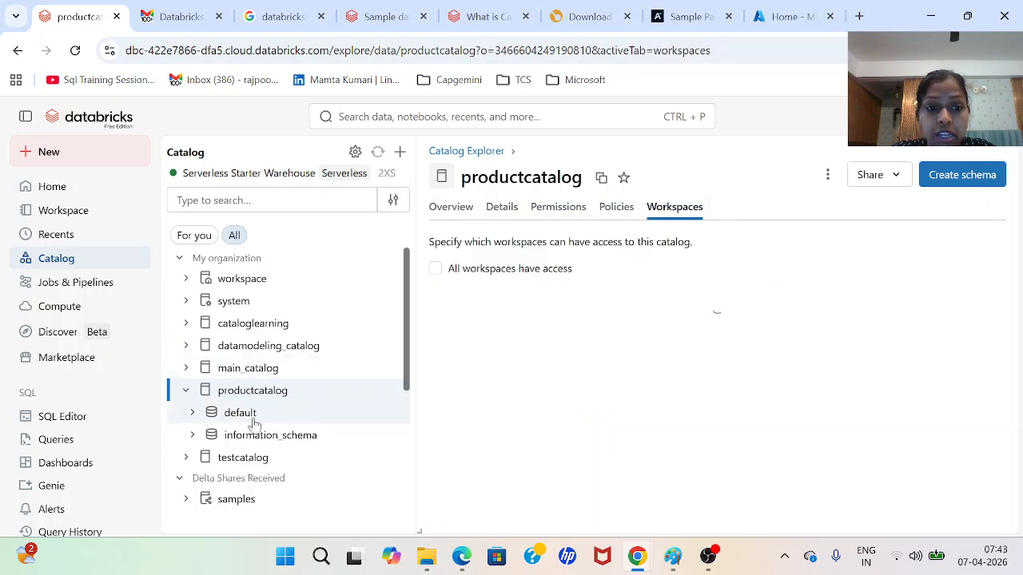
{"action": "mouse_move", "coordinate": [251, 392]}
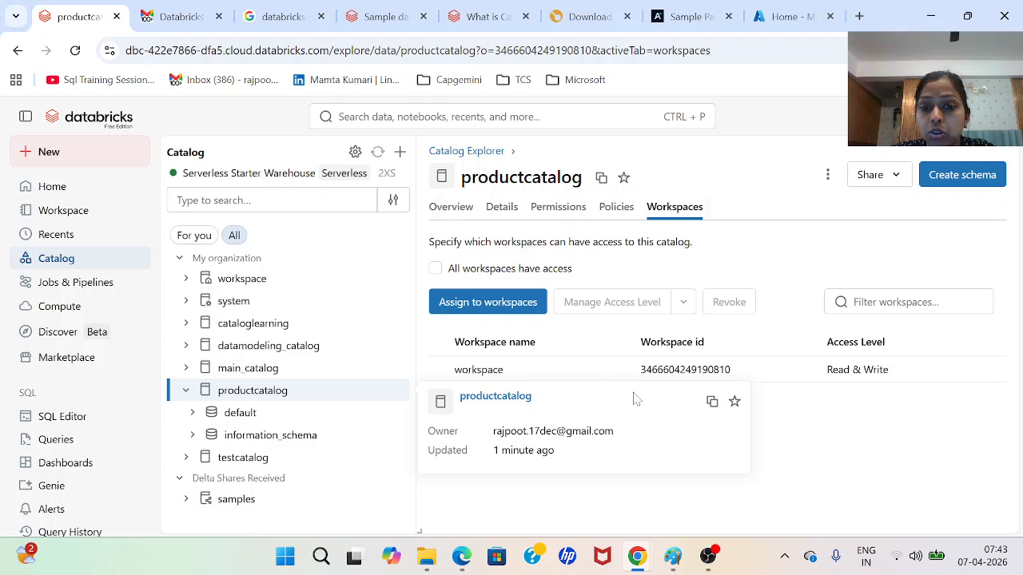
{"action": "left_click_drag", "start_coordinate": [647, 369], "coordinate": [747, 374]}
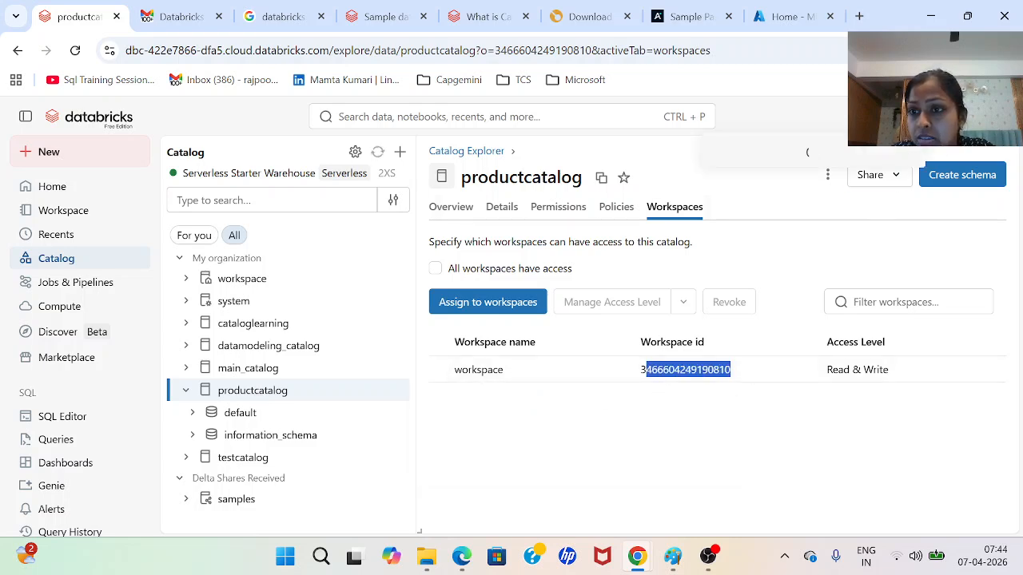
{"action": "left_click", "coordinate": [894, 117]}
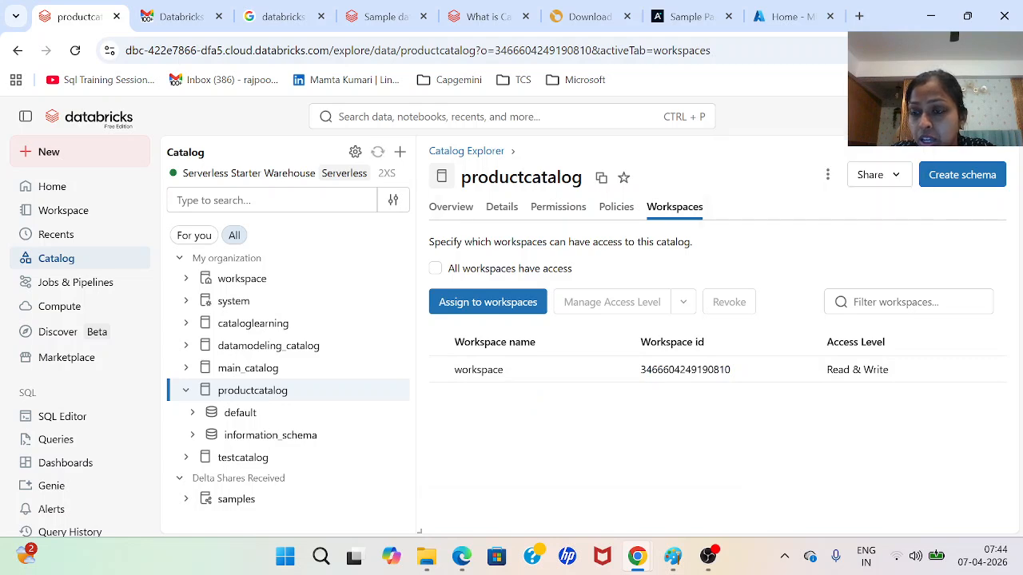
{"action": "left_click", "coordinate": [998, 117]}
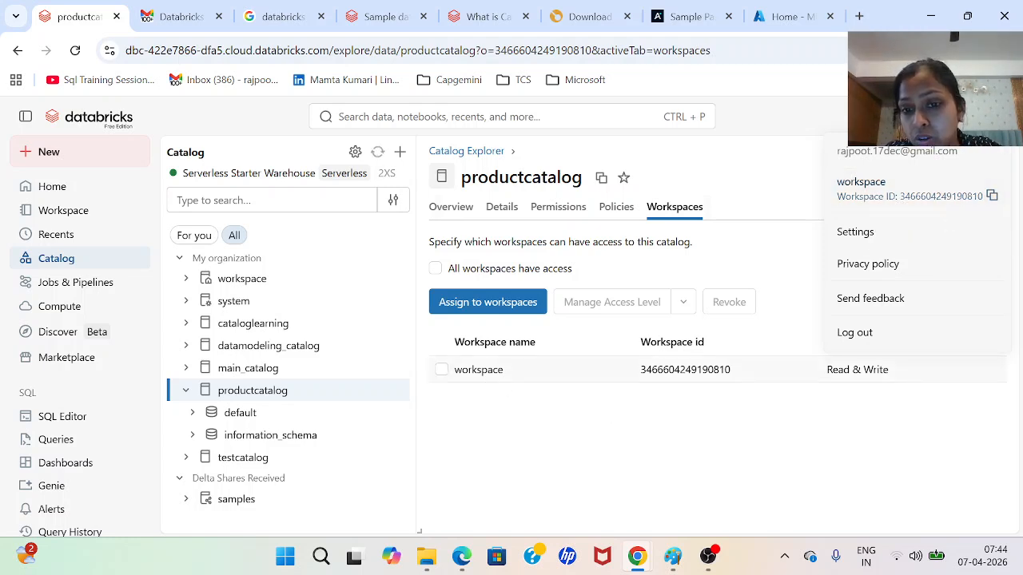
{"action": "left_click", "coordinate": [660, 429]}
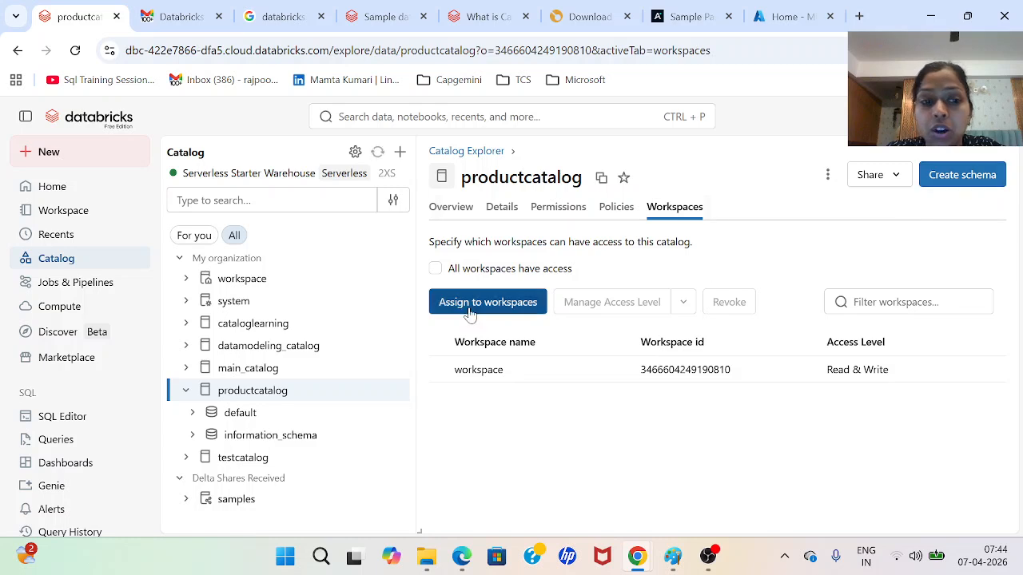
Step: Create a schema named productSchema in productcatalog, leaving the external storage location and comment empty
{"action": "left_click", "coordinate": [967, 180]}
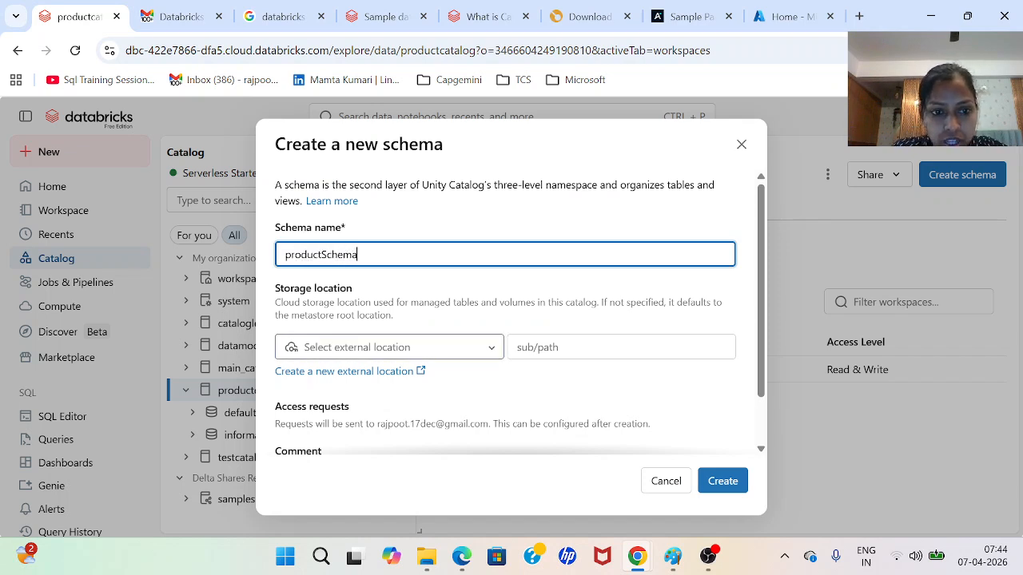
{"action": "left_click_drag", "start_coordinate": [336, 302], "coordinate": [514, 327]}
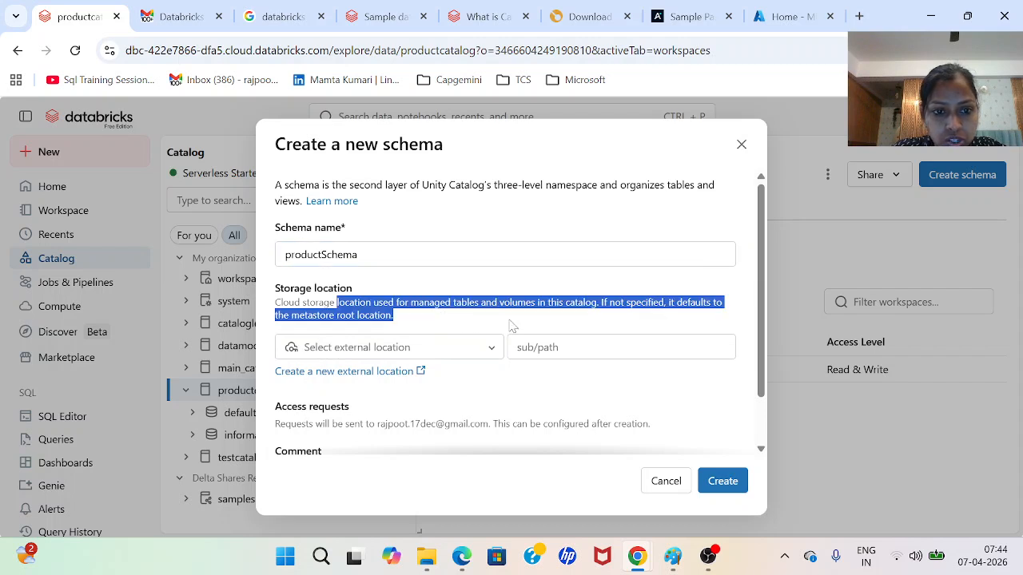
{"action": "scroll", "coordinate": [552, 381], "scroll_direction": "down", "scroll_amount": 1}
{"action": "scroll", "coordinate": [520, 313], "scroll_direction": "up", "scroll_amount": 1}
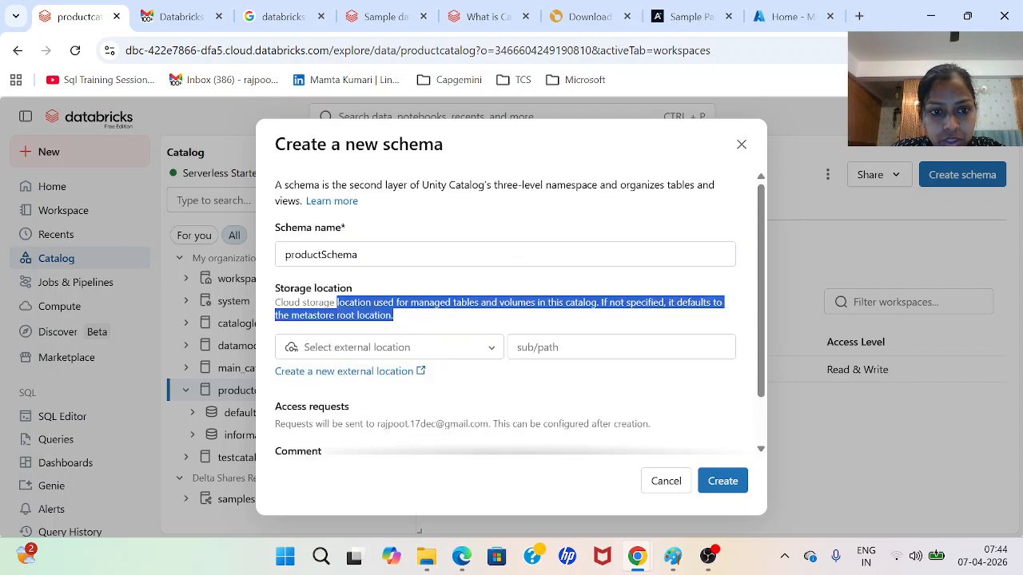
{"action": "left_click_drag", "start_coordinate": [302, 302], "coordinate": [749, 312]}
{"action": "left_click", "coordinate": [504, 316]}
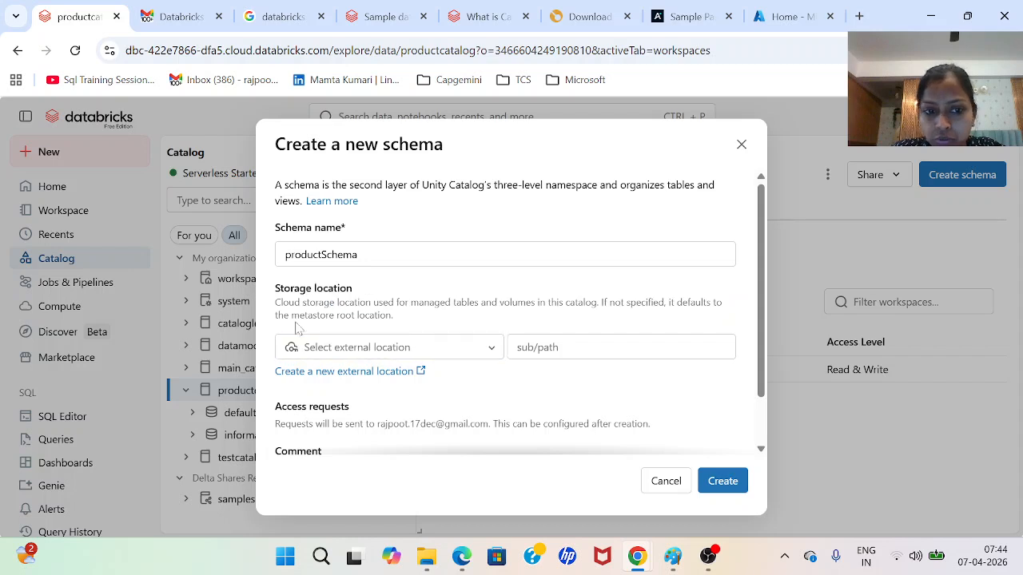
{"action": "left_click_drag", "start_coordinate": [292, 316], "coordinate": [415, 320]}
{"action": "left_click_drag", "start_coordinate": [500, 302], "coordinate": [666, 304]}
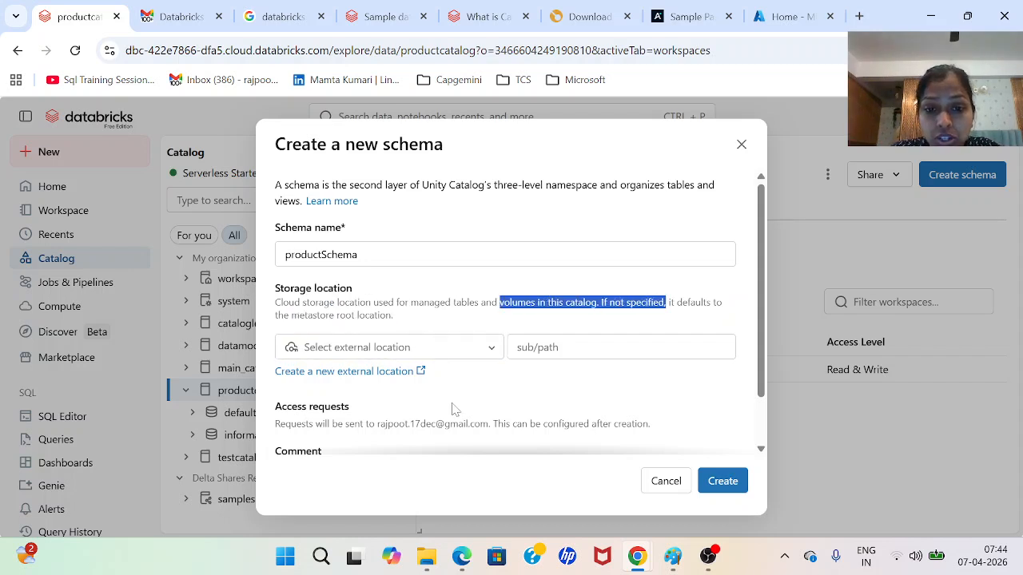
{"action": "scroll", "coordinate": [336, 392], "scroll_direction": "down", "scroll_amount": 1}
{"action": "left_click", "coordinate": [360, 423]}
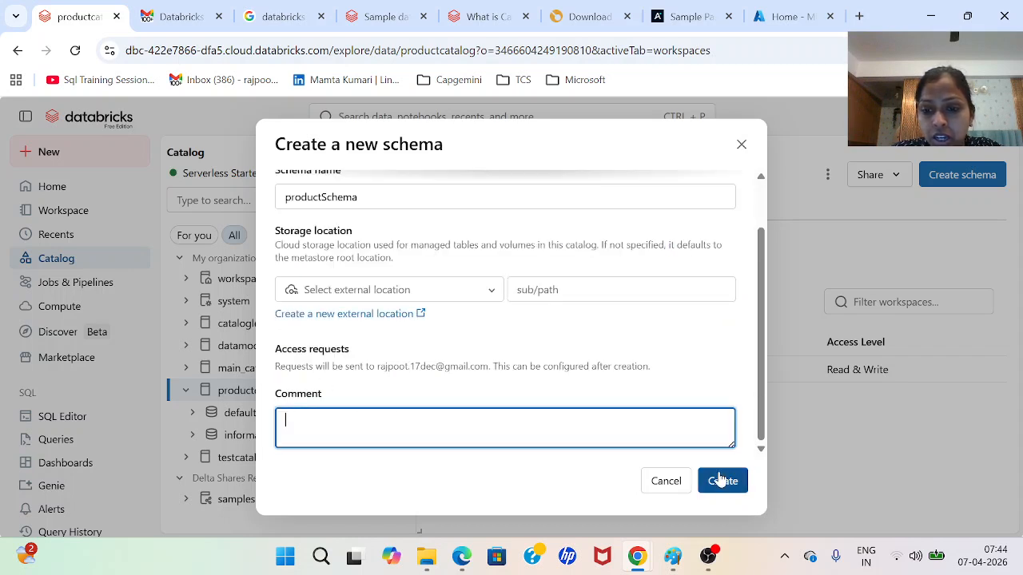
{"action": "left_click", "coordinate": [723, 482]}
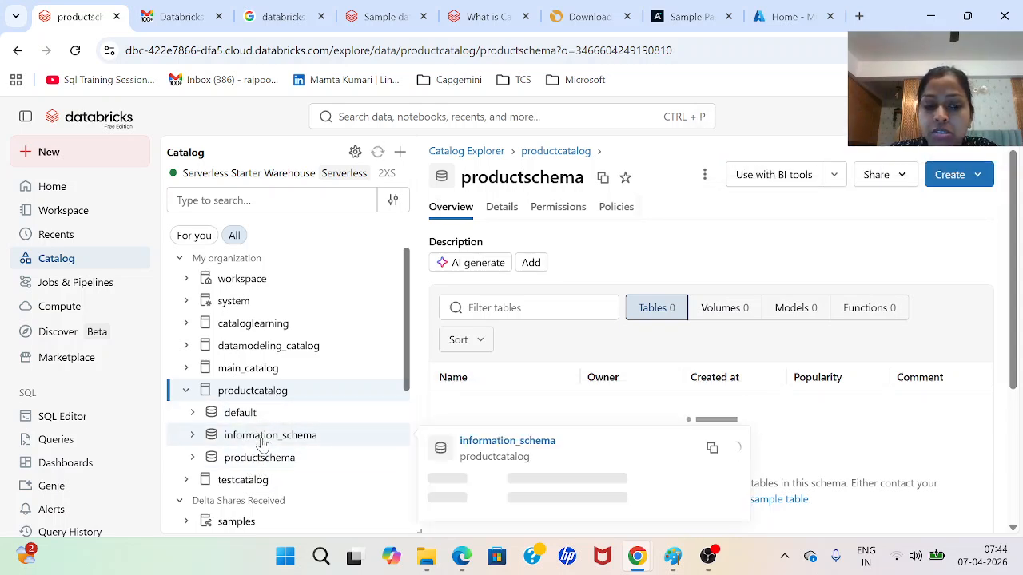
Step: Expand productschema in the catalog tree to check whether it contains any data, keeping the schema's overview open
{"action": "mouse_move", "coordinate": [264, 468]}
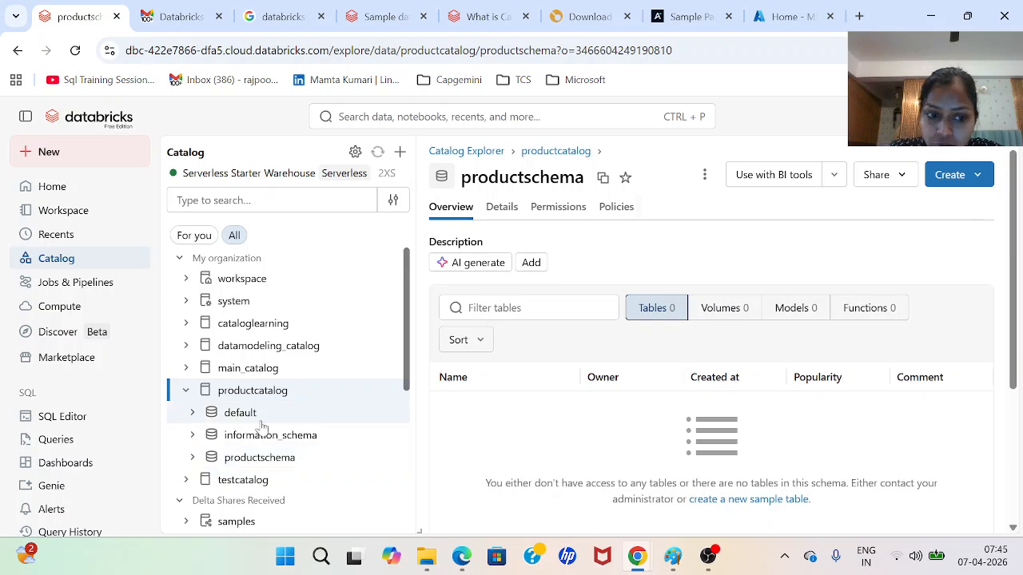
{"action": "left_click", "coordinate": [191, 457]}
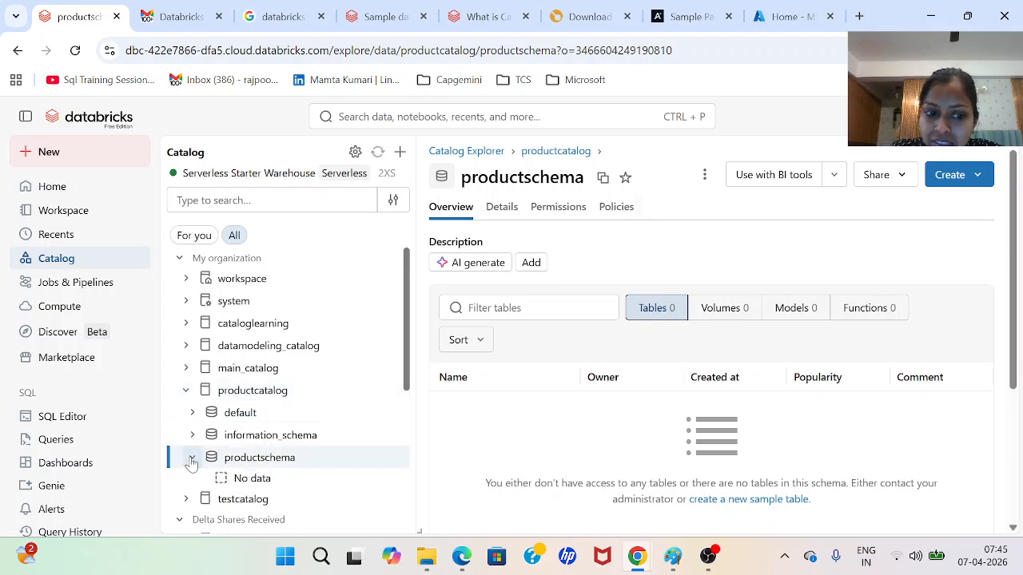
{"action": "left_click", "coordinate": [268, 467]}
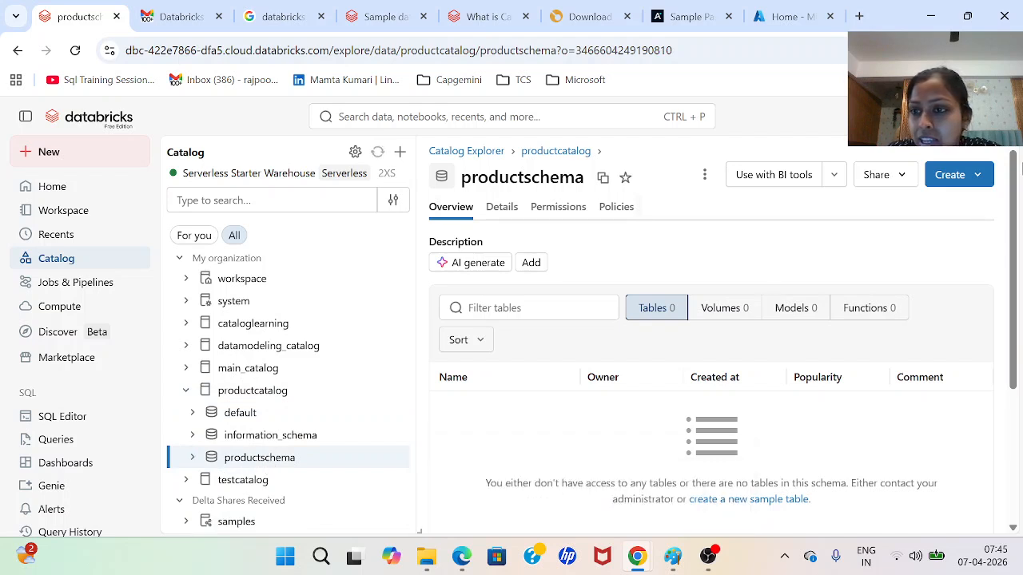
Step: Start a new volume in productschema and name it FilesStorage
{"action": "left_click", "coordinate": [983, 181]}
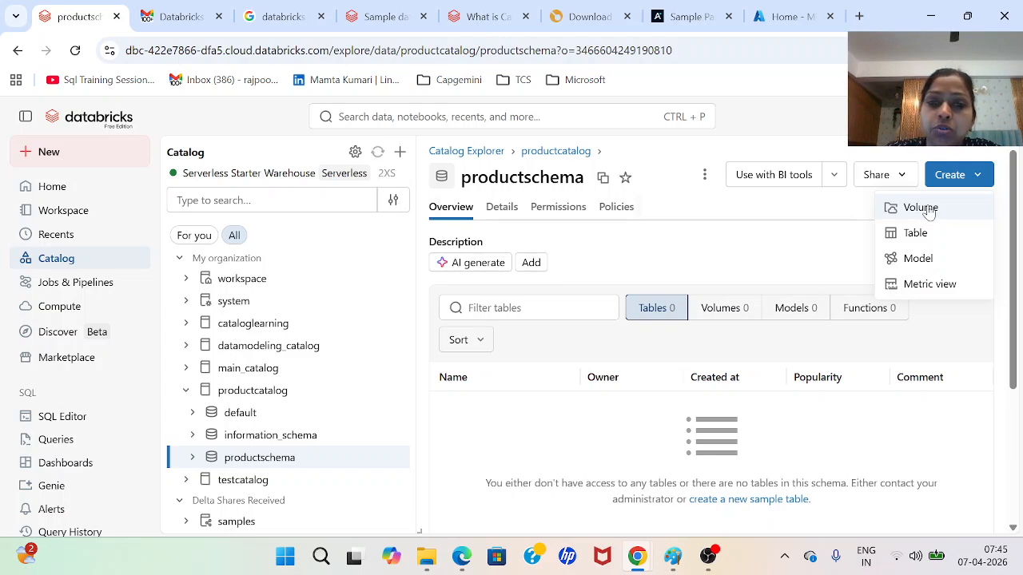
{"action": "left_click", "coordinate": [926, 209]}
{"action": "left_click", "coordinate": [511, 233]}
{"action": "type", "text": "FilesStoarge"}
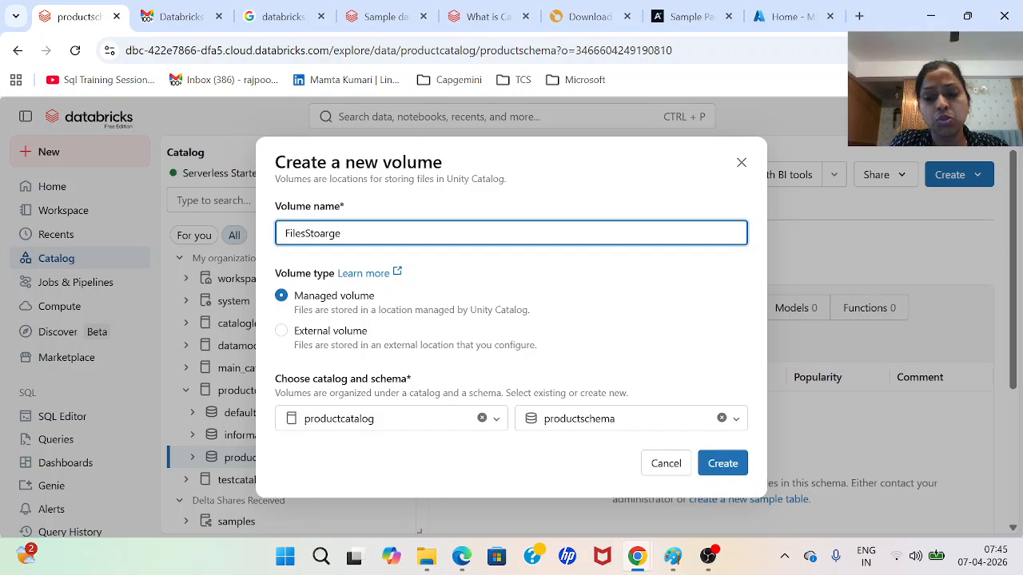
{"action": "key", "text": "BackSpace"}
{"action": "key", "text": "BackSpace"}
{"action": "key", "text": "BackSpace"}
{"action": "key", "text": "BackSpace"}
{"action": "type", "text": "rage"}
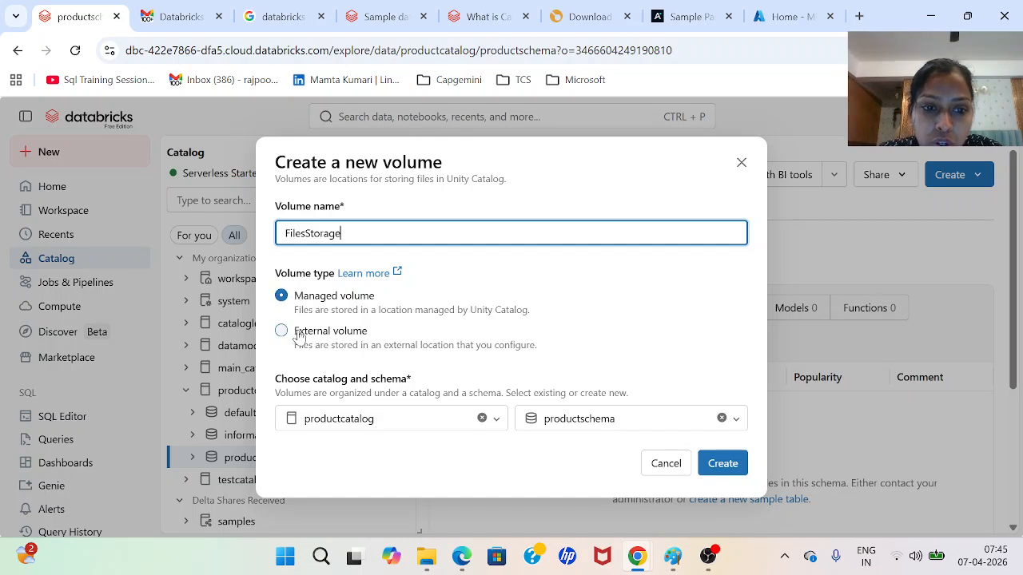
Step: Compare the managed and external volume types, check the available external locations, and return the volume type to managed
{"action": "left_click_drag", "start_coordinate": [293, 313], "coordinate": [512, 327]}
{"action": "left_click_drag", "start_coordinate": [296, 351], "coordinate": [546, 361]}
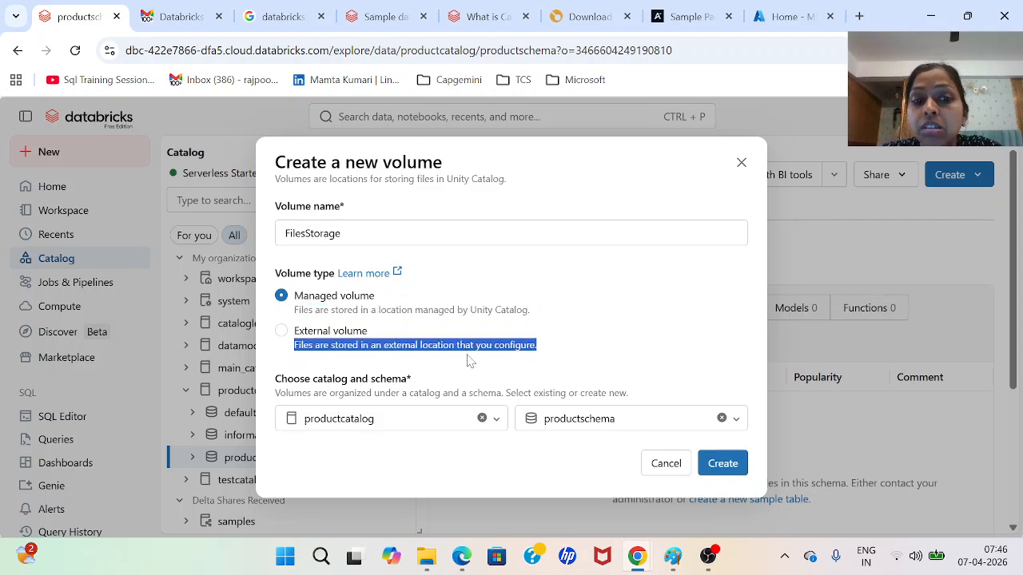
{"action": "left_click", "coordinate": [298, 345]}
{"action": "left_click", "coordinate": [396, 404]}
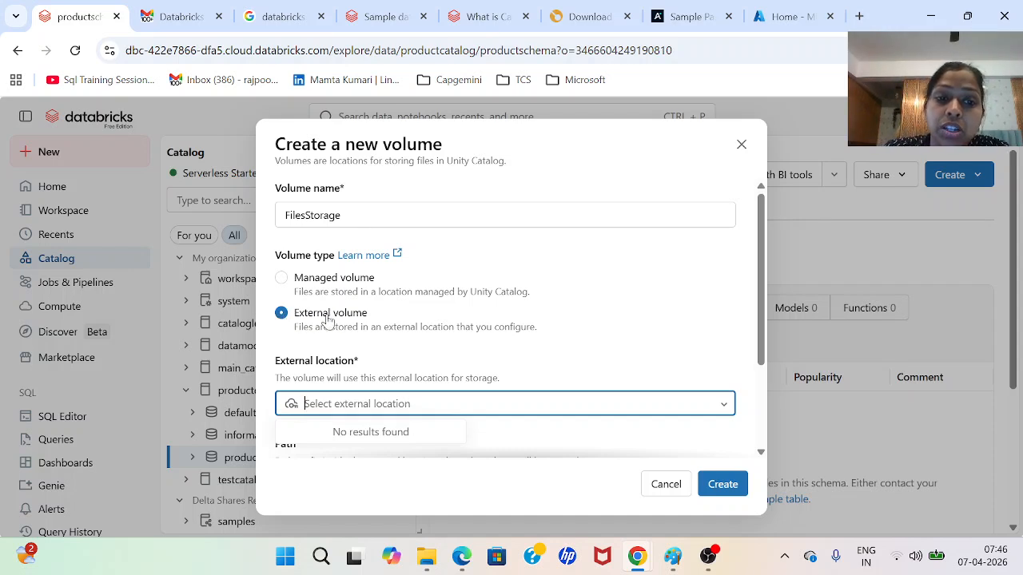
{"action": "left_click", "coordinate": [281, 277]}
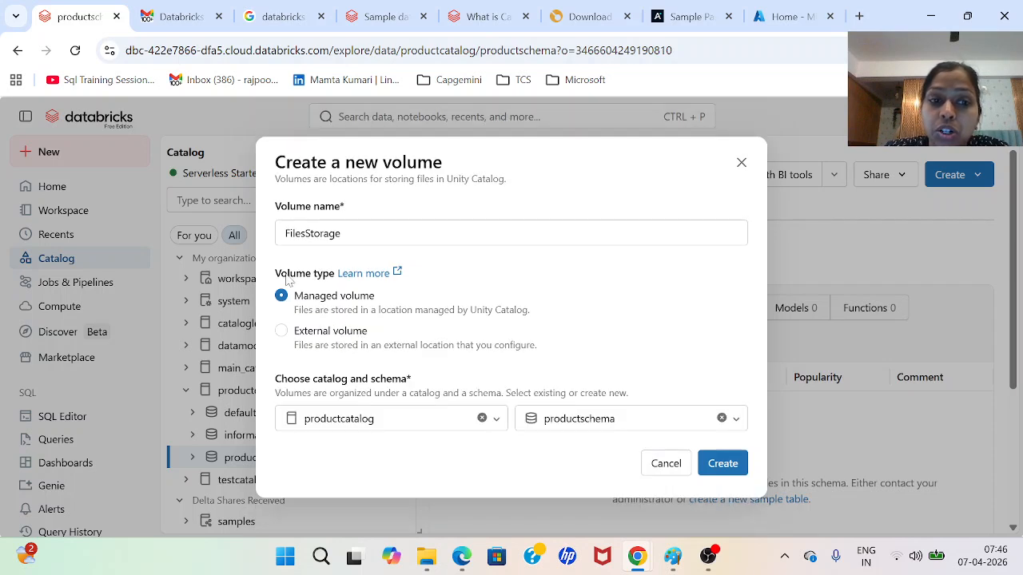
{"action": "left_click_drag", "start_coordinate": [314, 311], "coordinate": [518, 316]}
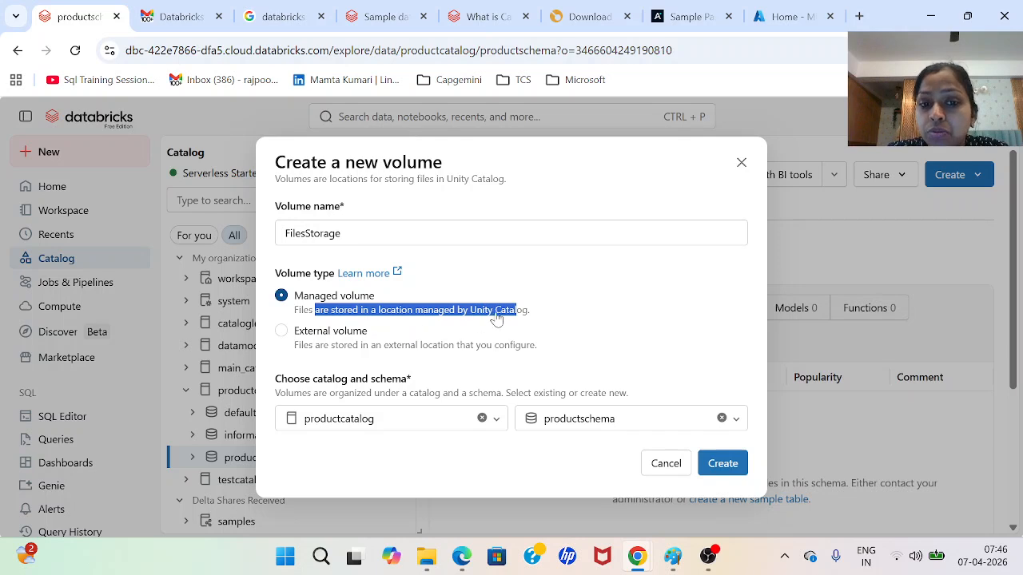
{"action": "left_click", "coordinate": [535, 317]}
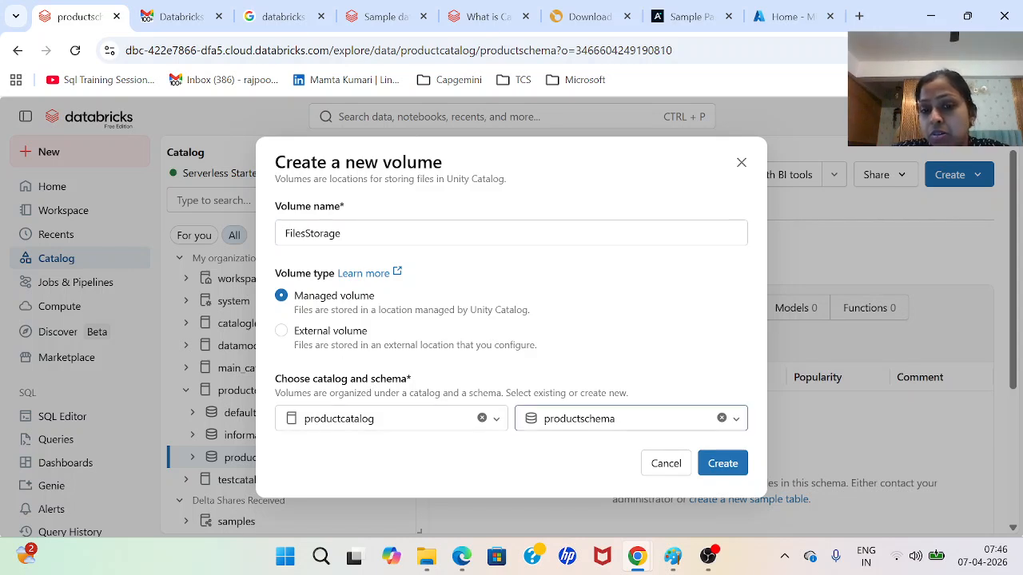
Step: Check the catalog choices, keep productcatalog and productschema as the location, and create the managed volume
{"action": "left_click", "coordinate": [498, 425]}
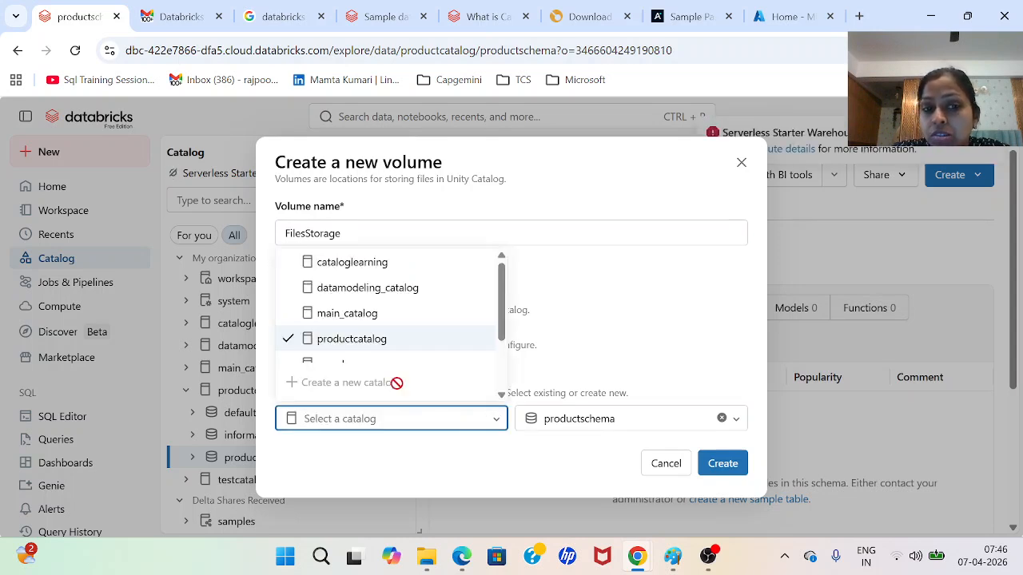
{"action": "left_click", "coordinate": [502, 477]}
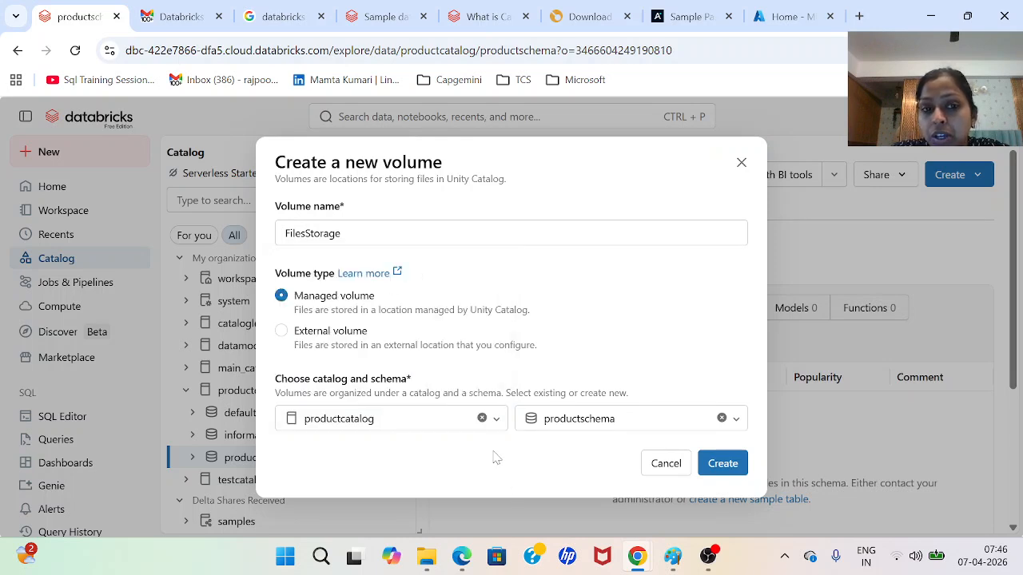
{"action": "left_click", "coordinate": [723, 465]}
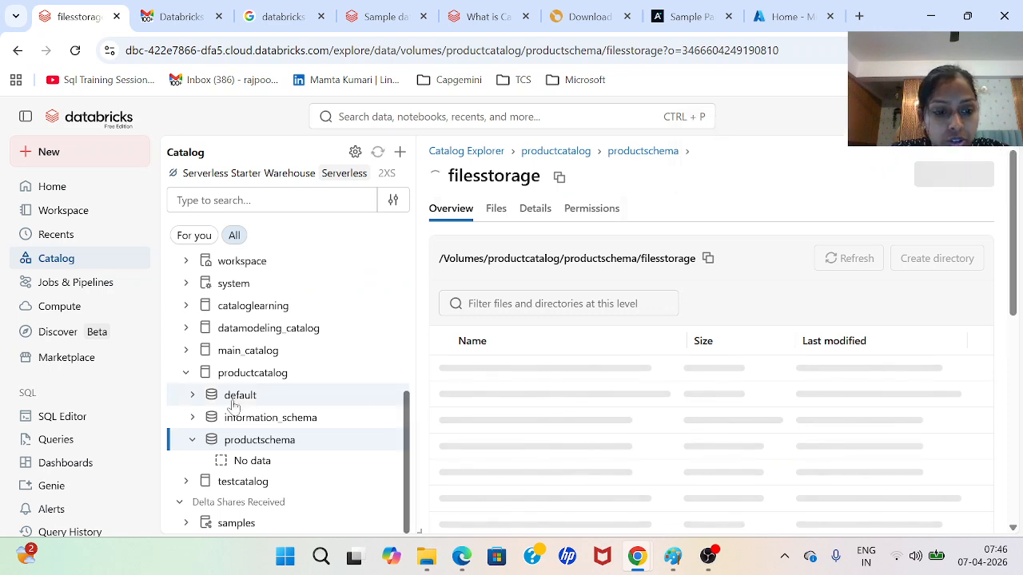
Step: Open the filesstorage volume under productschema and examine its path and file upload options
{"action": "left_click", "coordinate": [249, 448]}
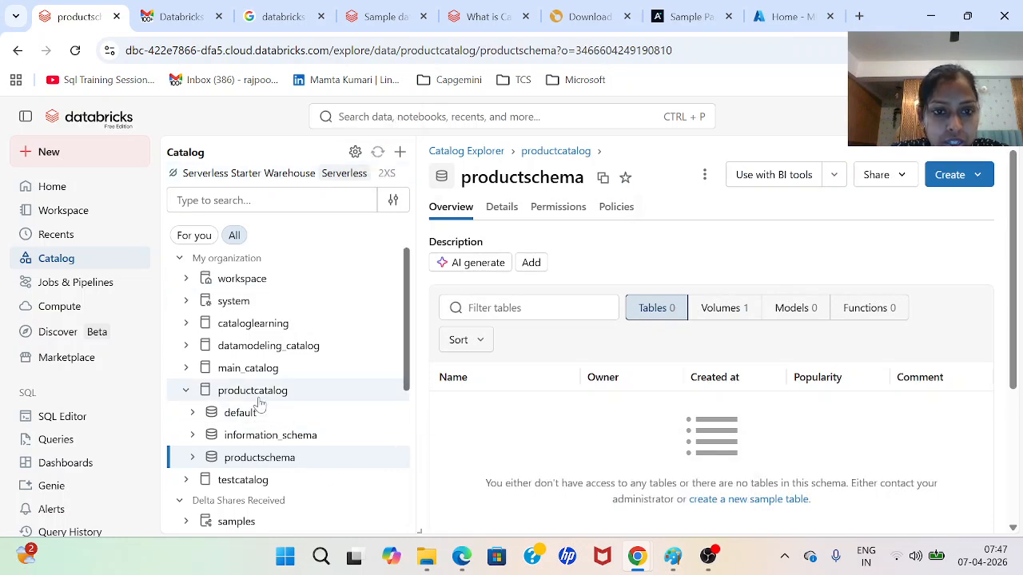
{"action": "left_click", "coordinate": [193, 461]}
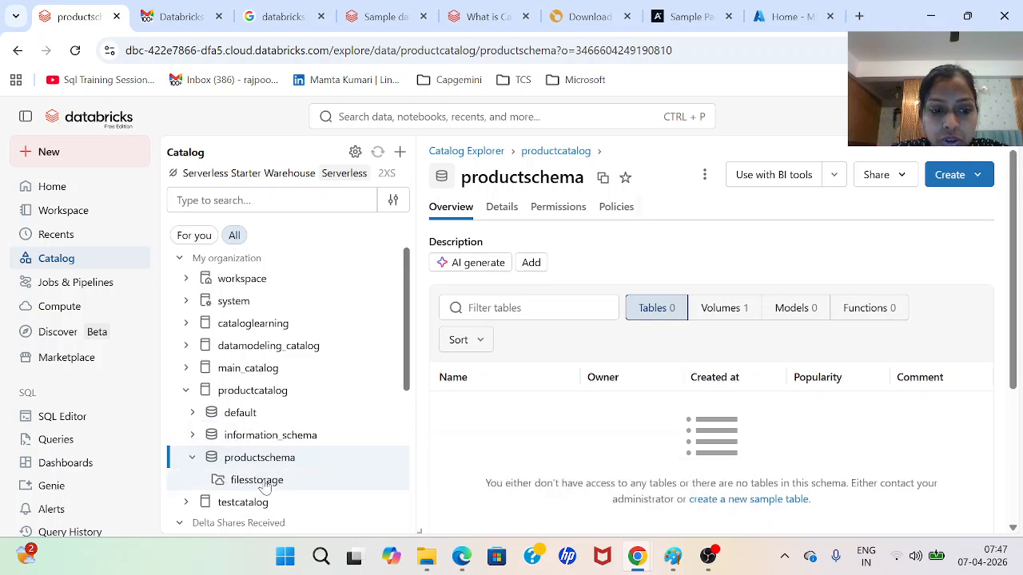
{"action": "mouse_move", "coordinate": [228, 486]}
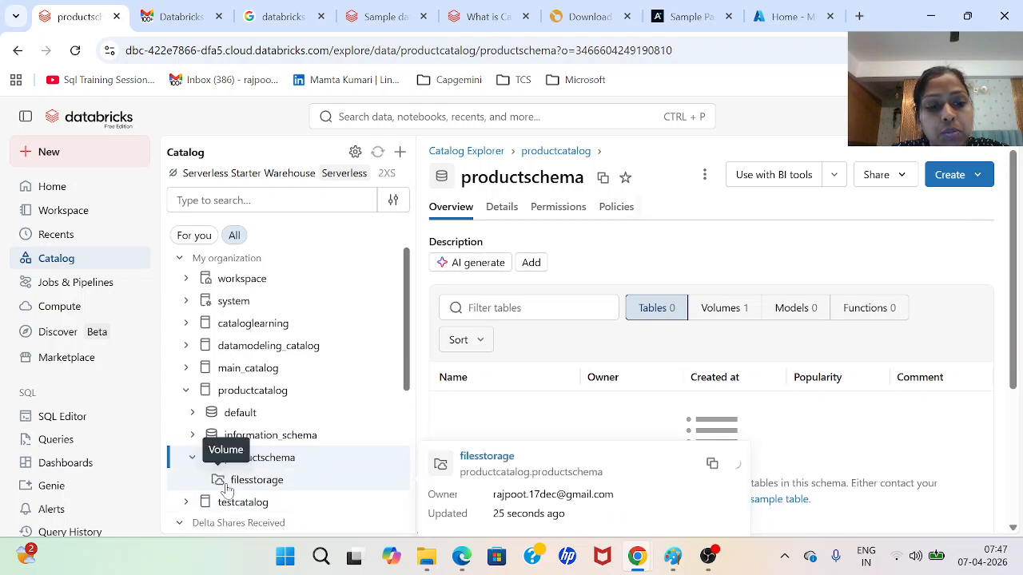
{"action": "left_click", "coordinate": [242, 484]}
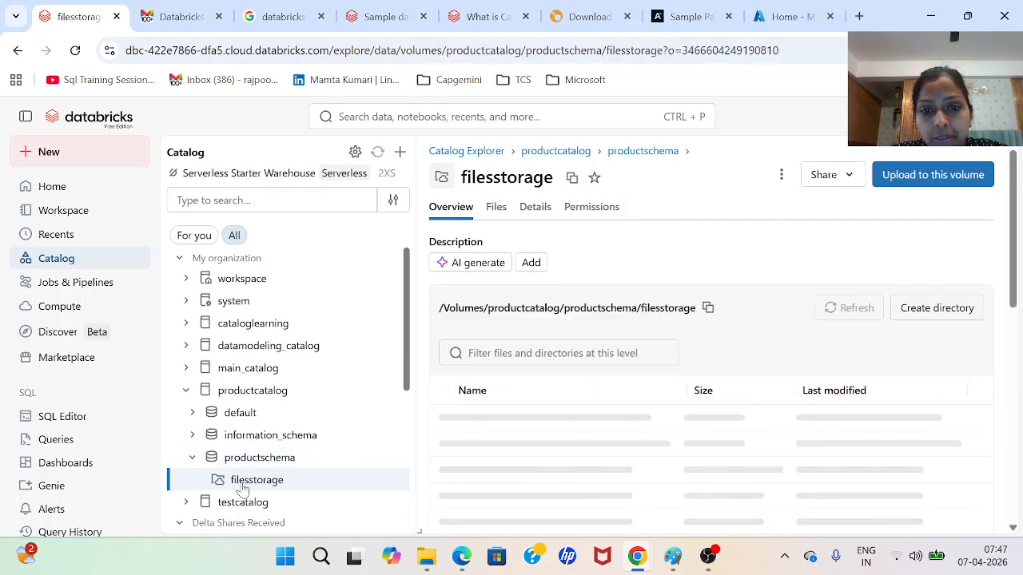
{"action": "left_click_drag", "start_coordinate": [440, 308], "coordinate": [698, 308]}
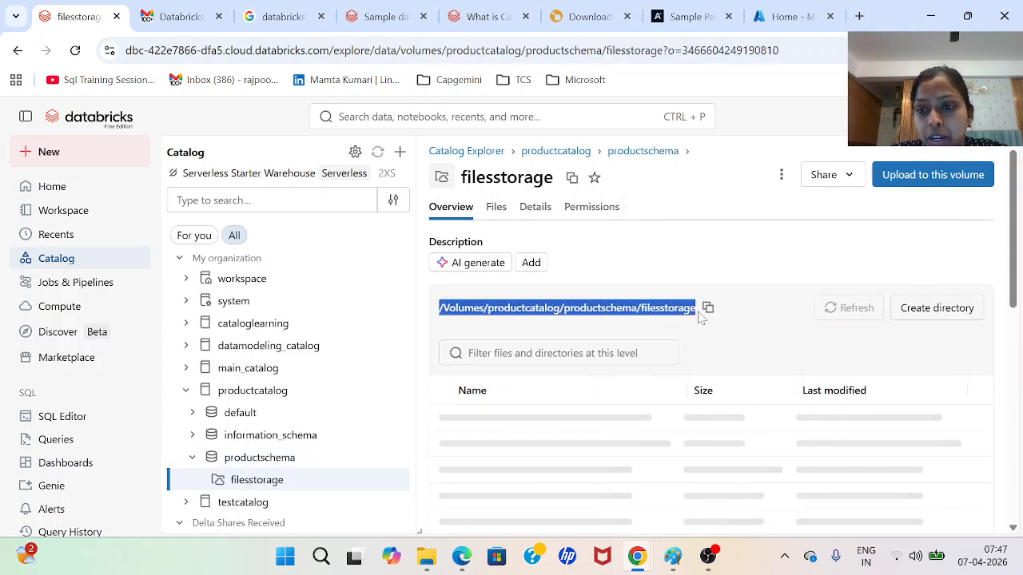
{"action": "left_click", "coordinate": [965, 189]}
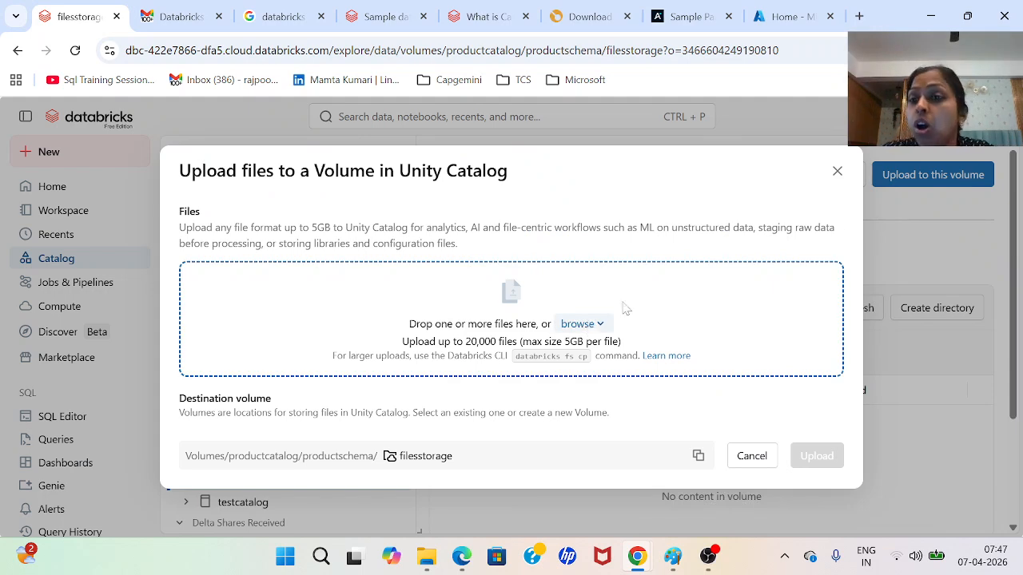
{"action": "left_click", "coordinate": [837, 171]}
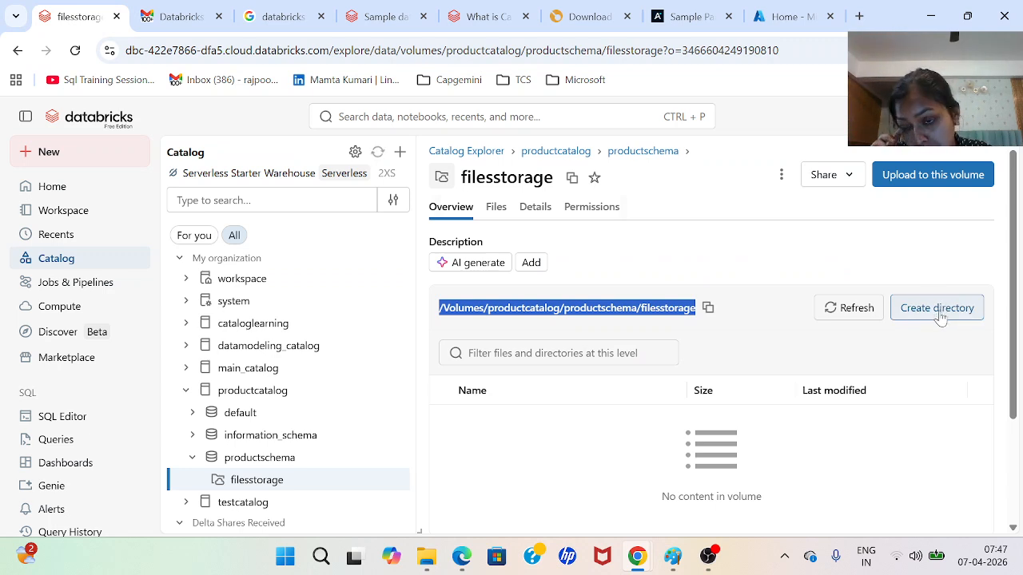
Step: Create a directory named csv in the filesstorage volume and return to the volume's root
{"action": "left_click", "coordinate": [940, 316]}
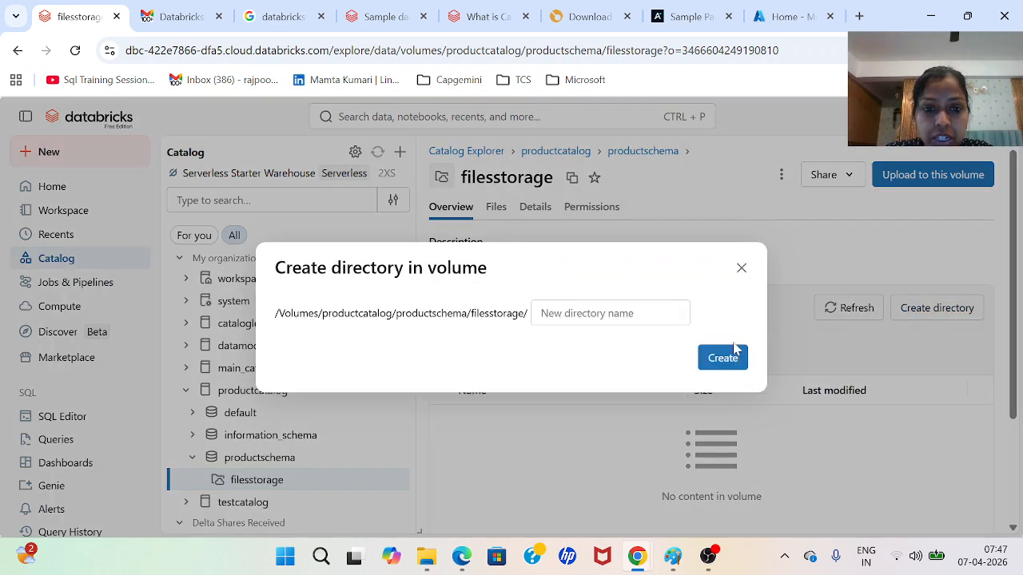
{"action": "type", "text": "csv"}
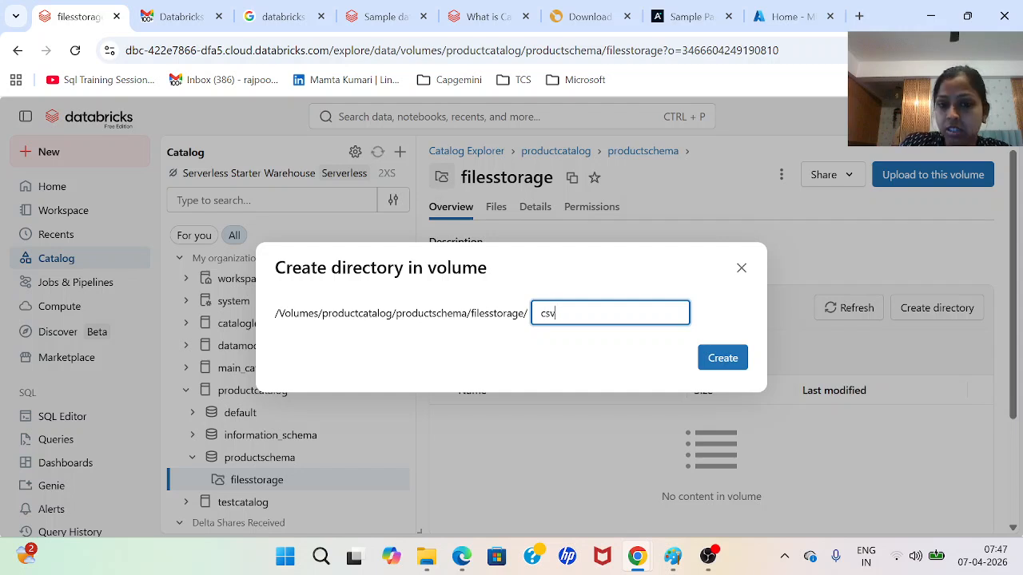
{"action": "left_click", "coordinate": [721, 365]}
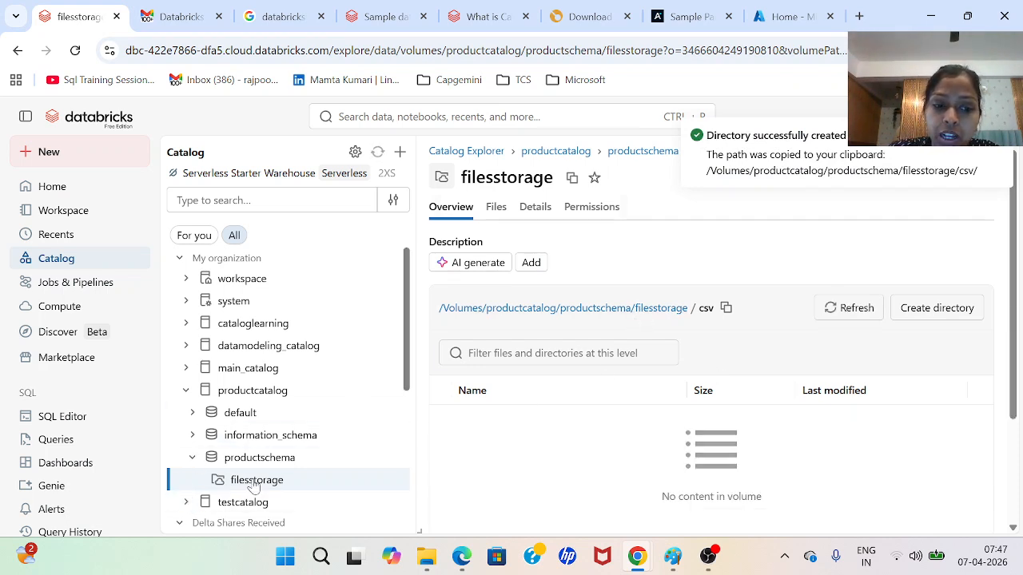
{"action": "left_click", "coordinate": [628, 310]}
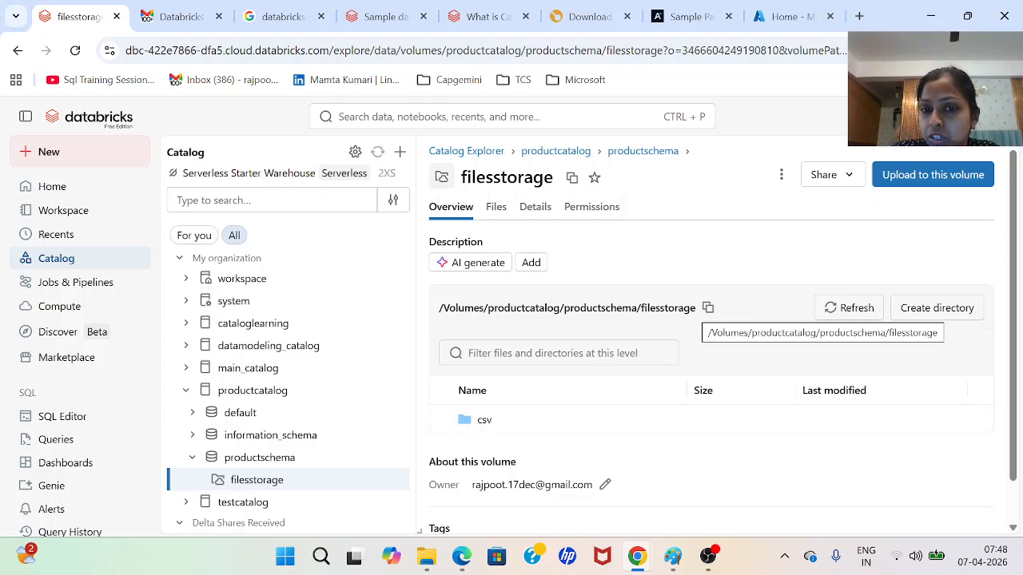
Step: Create a directory named parquet in the filesstorage volume's root and go back to the root
{"action": "left_click_drag", "start_coordinate": [678, 308], "coordinate": [455, 308]}
{"action": "left_click", "coordinate": [936, 307]}
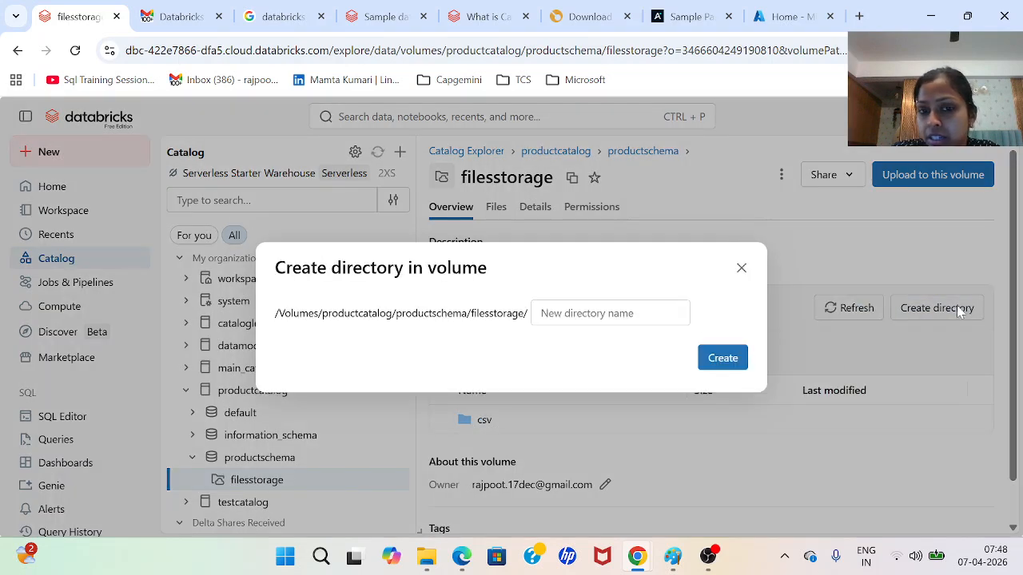
{"action": "left_click", "coordinate": [603, 316]}
{"action": "type", "text": "parquet"}
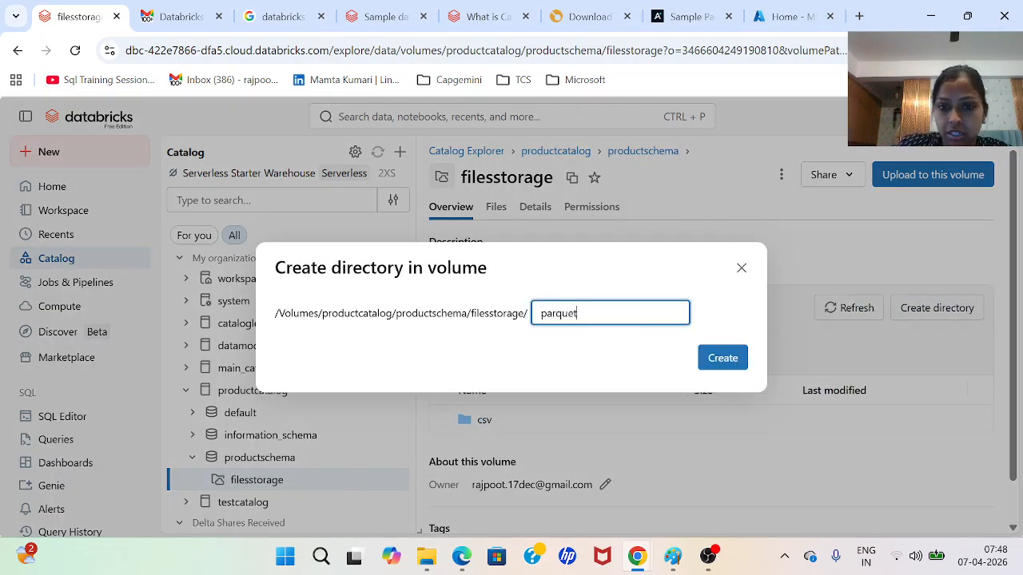
{"action": "left_click", "coordinate": [736, 360]}
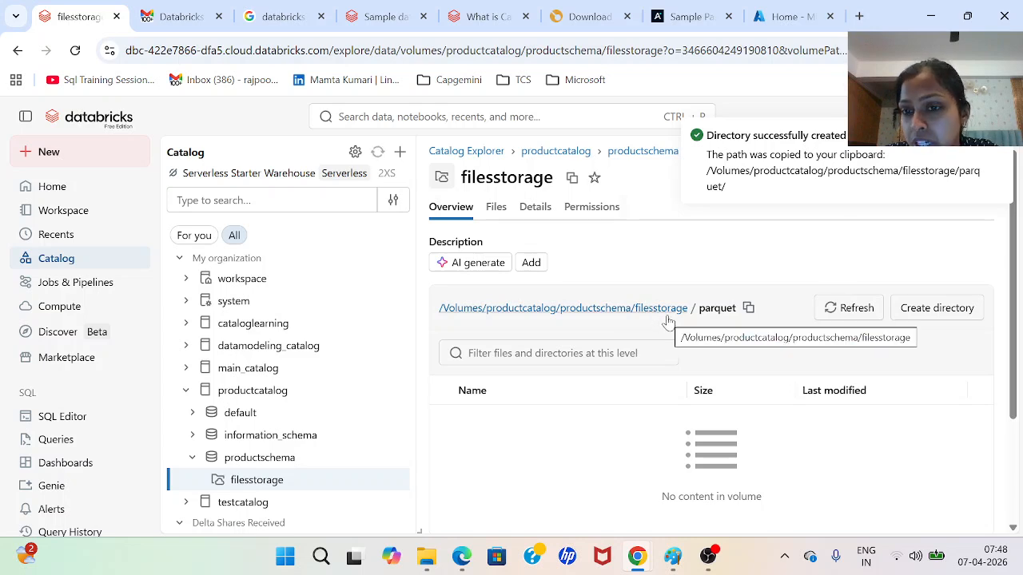
{"action": "left_click", "coordinate": [1000, 153]}
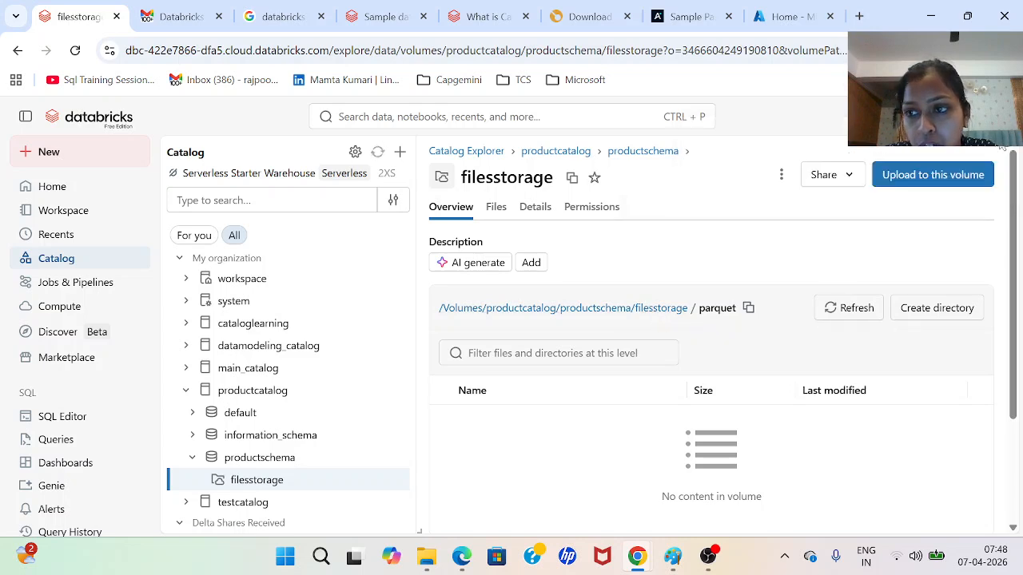
{"action": "left_click", "coordinate": [647, 307]}
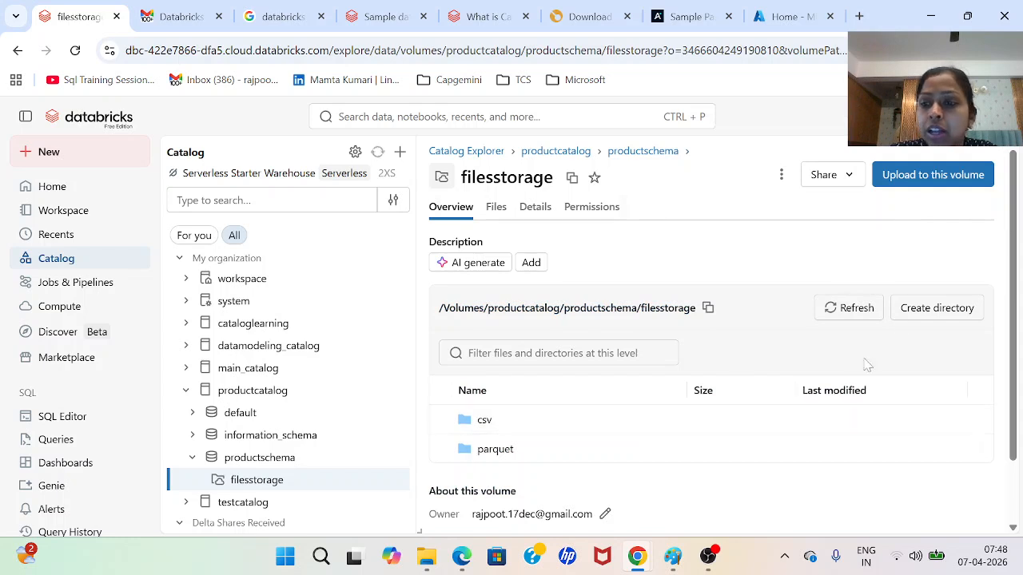
Step: Add a json directory beside csv and parquet in filesstorage and return to the volume's root
{"action": "left_click", "coordinate": [903, 316]}
{"action": "type", "text": "json"}
{"action": "left_click", "coordinate": [729, 359]}
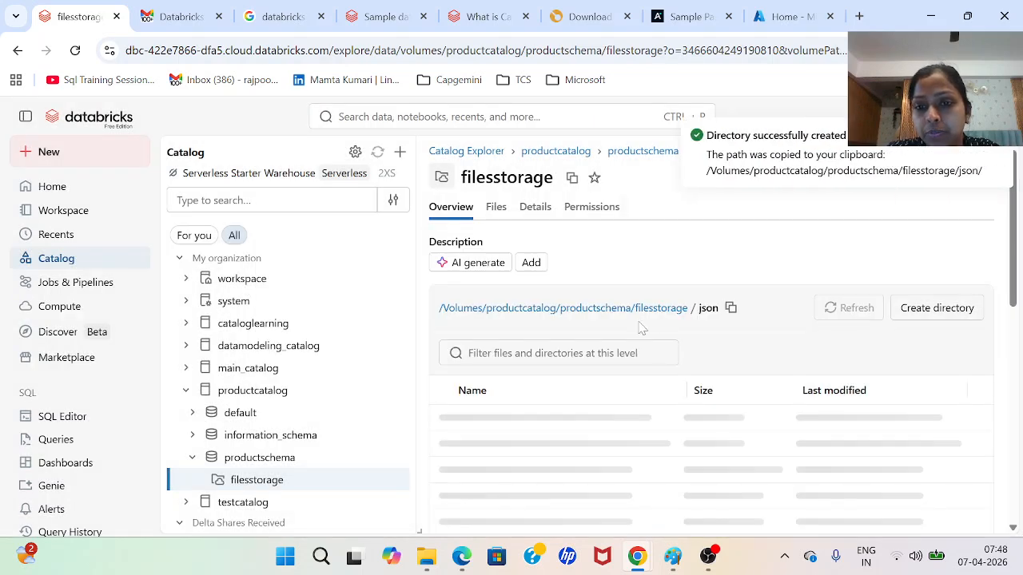
{"action": "left_click", "coordinate": [640, 310]}
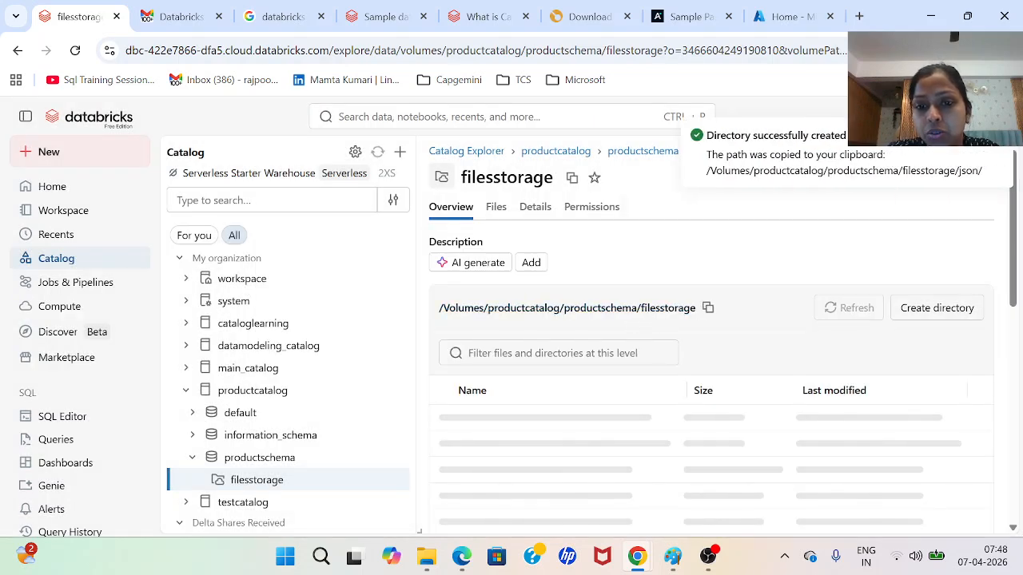
Step: Open the csv directory in the filesstorage volume
{"action": "scroll", "coordinate": [1018, 290], "scroll_direction": "down", "scroll_amount": 1}
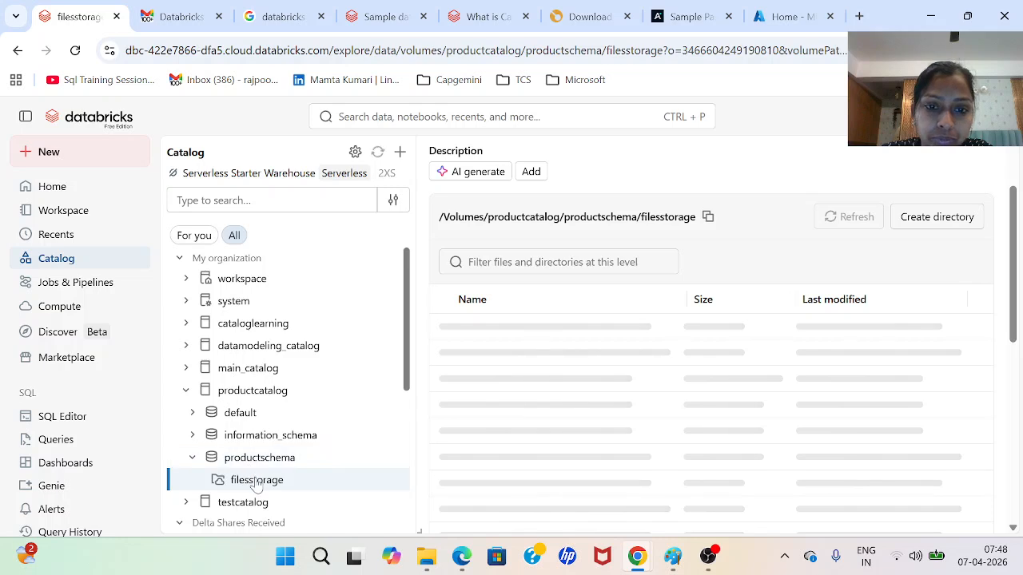
{"action": "mouse_move", "coordinate": [257, 486]}
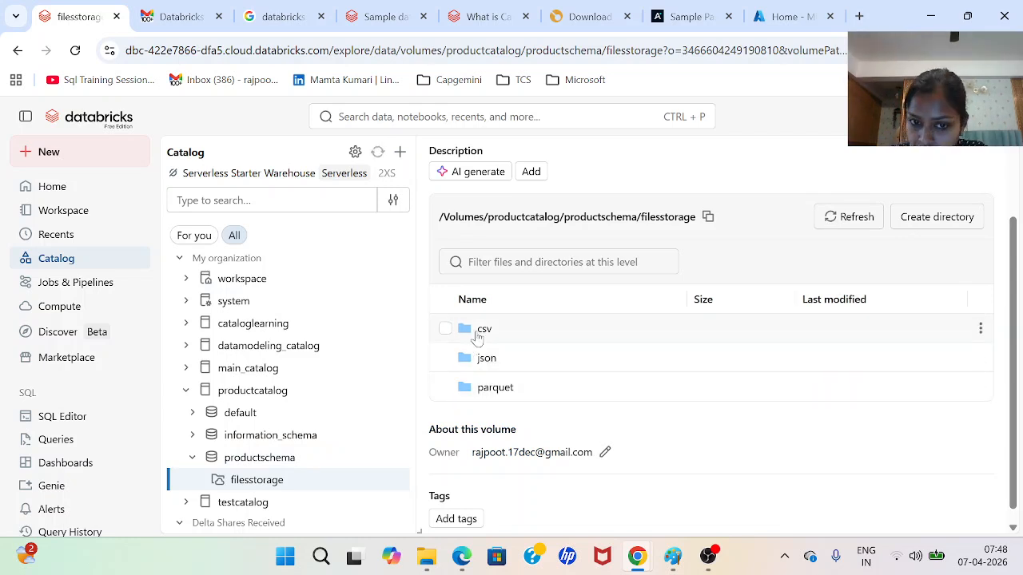
{"action": "left_click", "coordinate": [481, 330]}
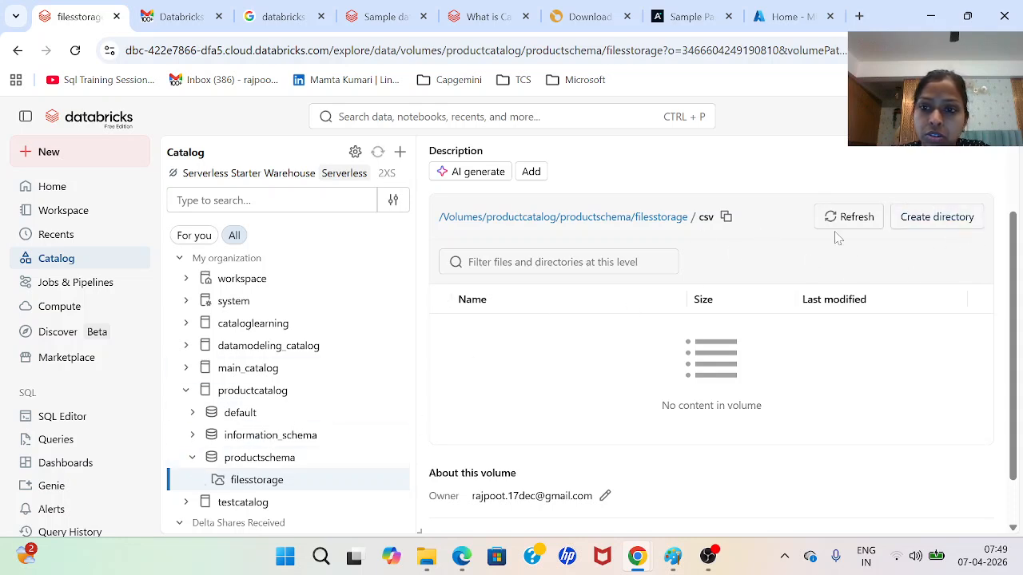
Step: Check the contents of the csv and json directories in the filesstorage volume, refreshing each listing
{"action": "left_click", "coordinate": [851, 217]}
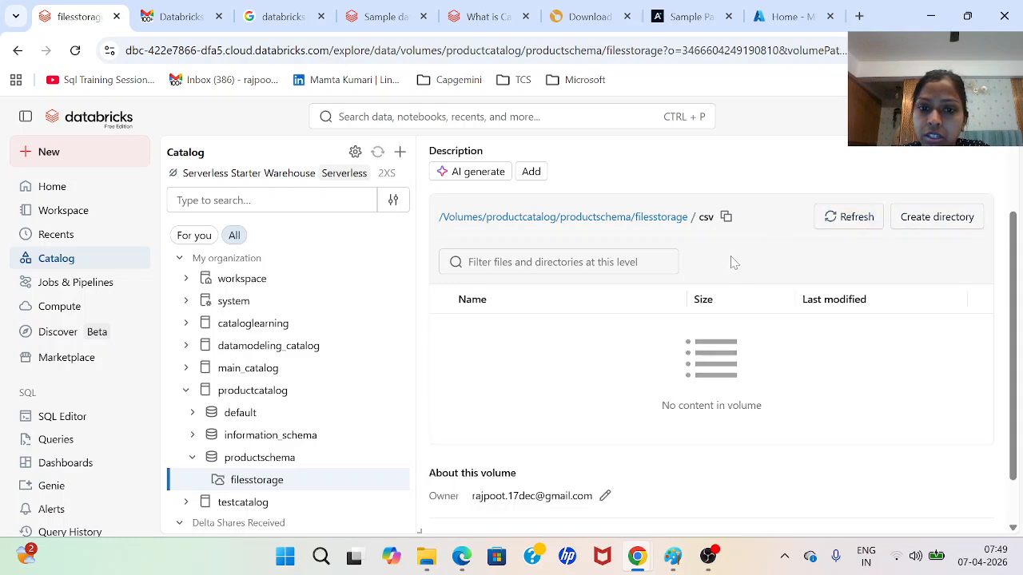
{"action": "left_click", "coordinate": [599, 217]}
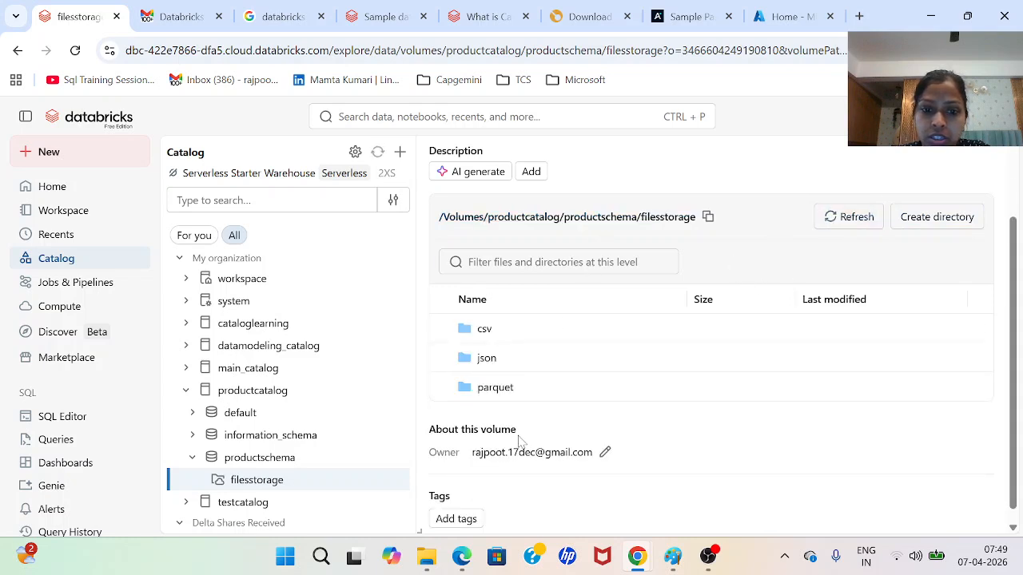
{"action": "scroll", "coordinate": [472, 413], "scroll_direction": "down", "scroll_amount": 1}
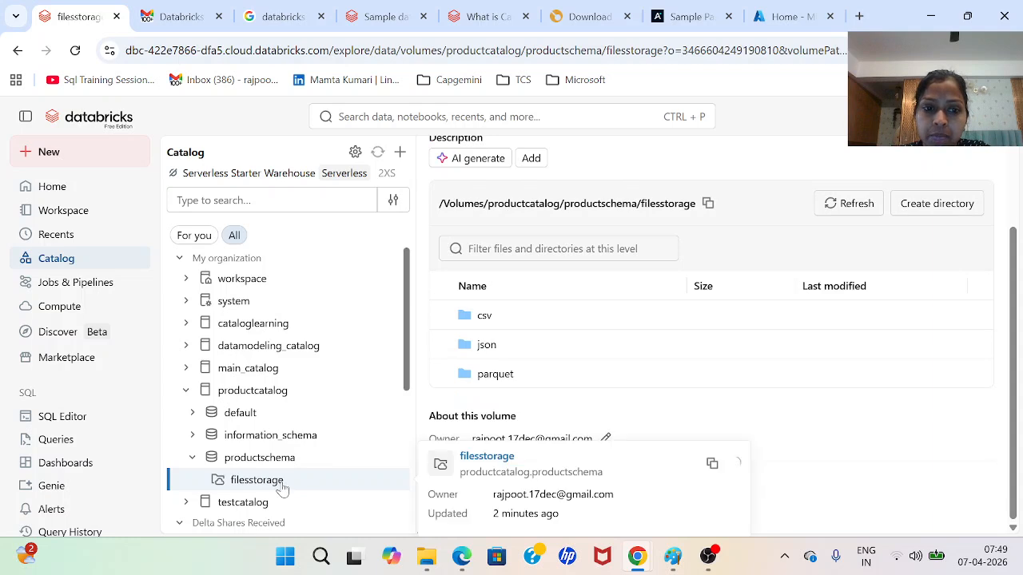
{"action": "left_click", "coordinate": [400, 152]}
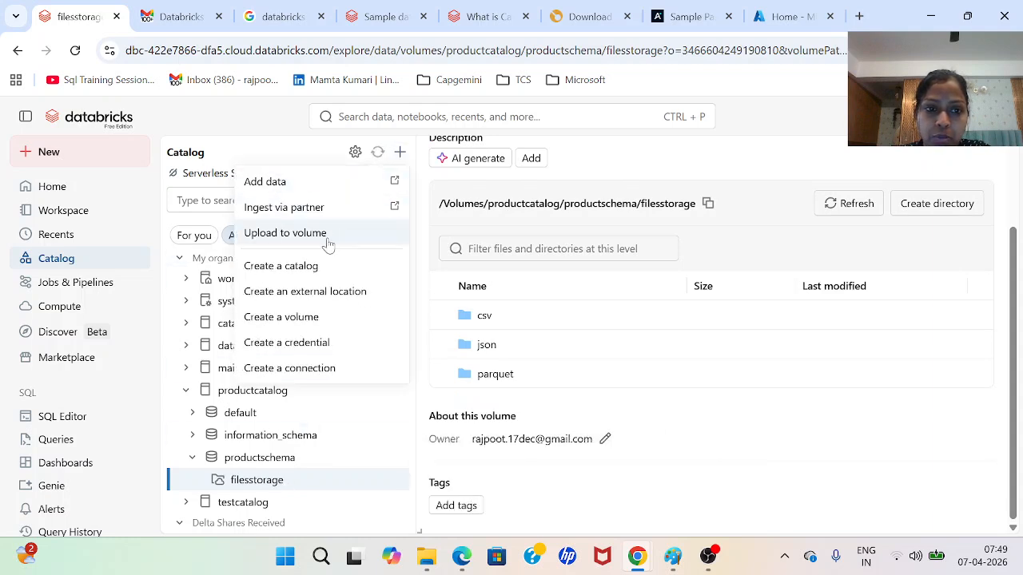
{"action": "left_click", "coordinate": [473, 342]}
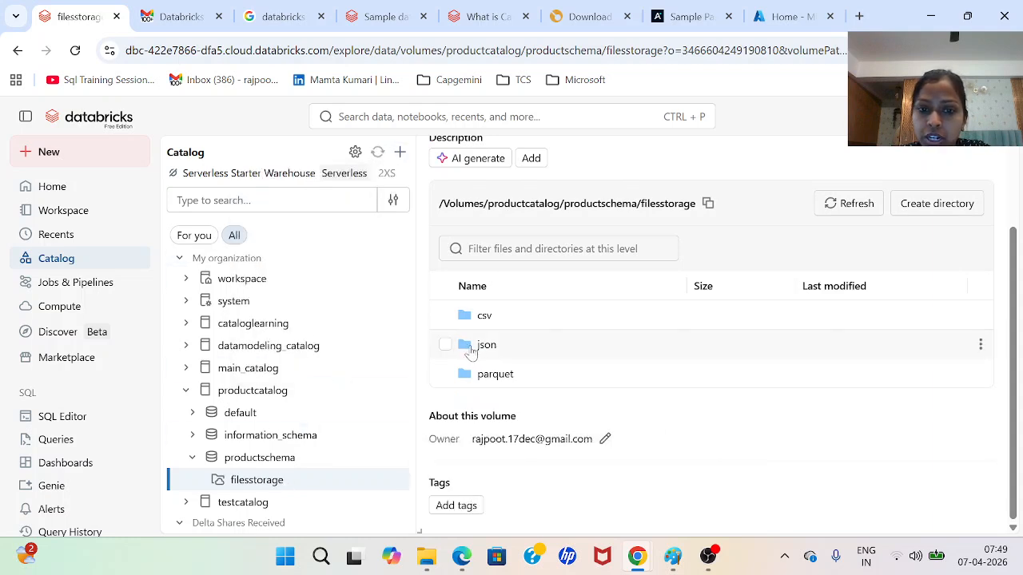
{"action": "left_click", "coordinate": [482, 348]}
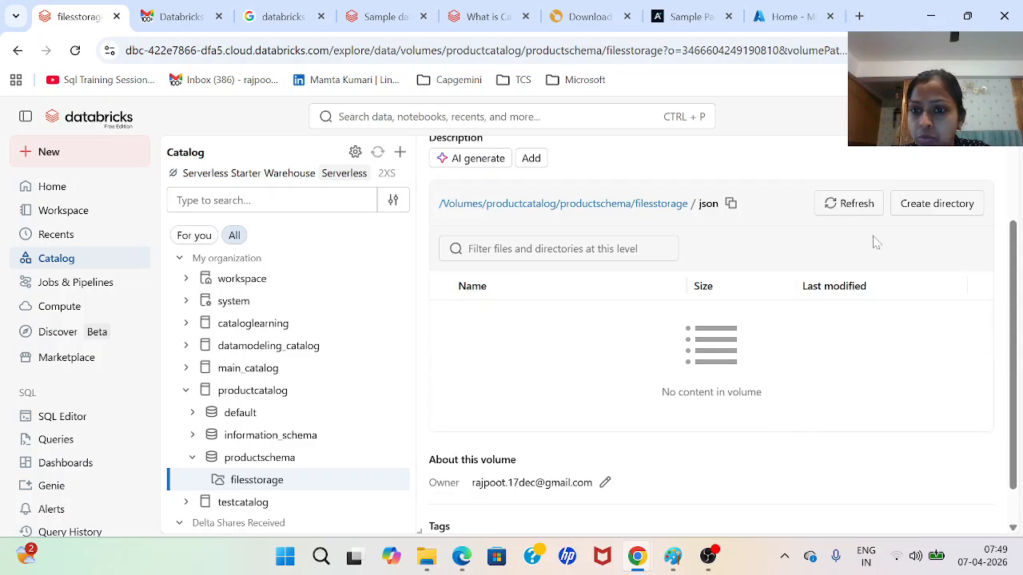
{"action": "left_click", "coordinate": [839, 203]}
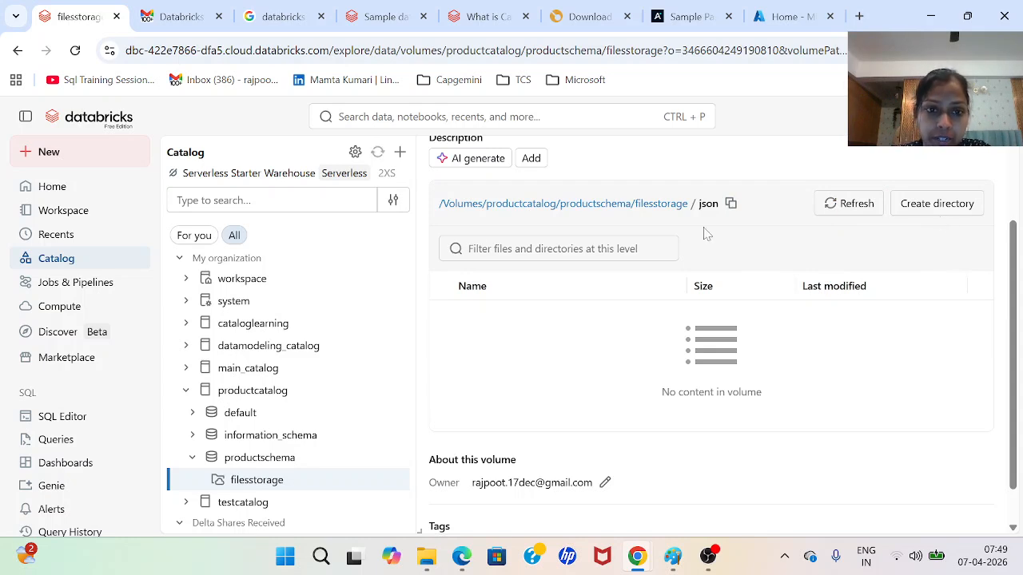
Step: Start an upload to a volume and choose the local file products-1000.csv from the Databricks csv folder
{"action": "left_click", "coordinate": [400, 152]}
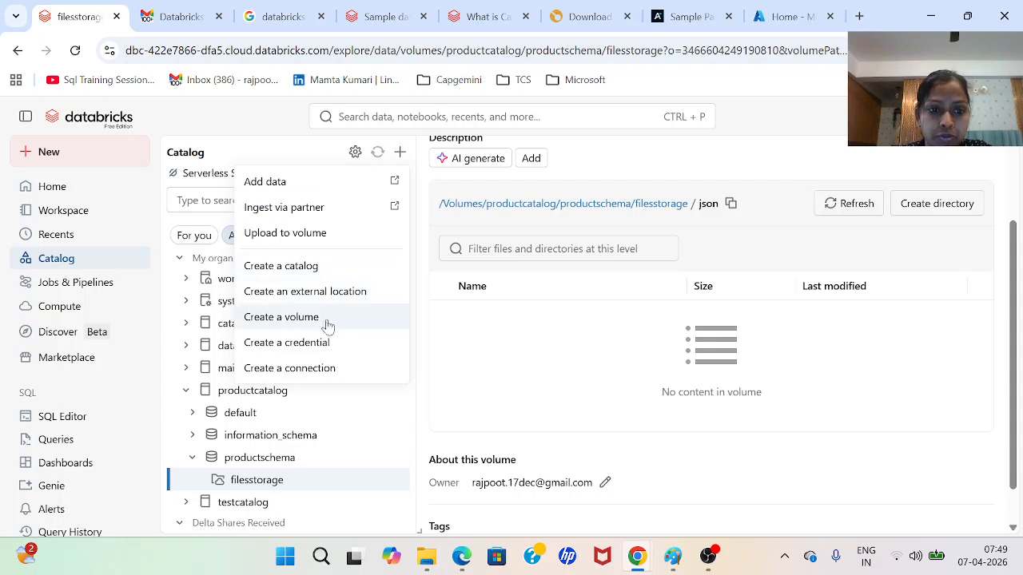
{"action": "left_click", "coordinate": [302, 240]}
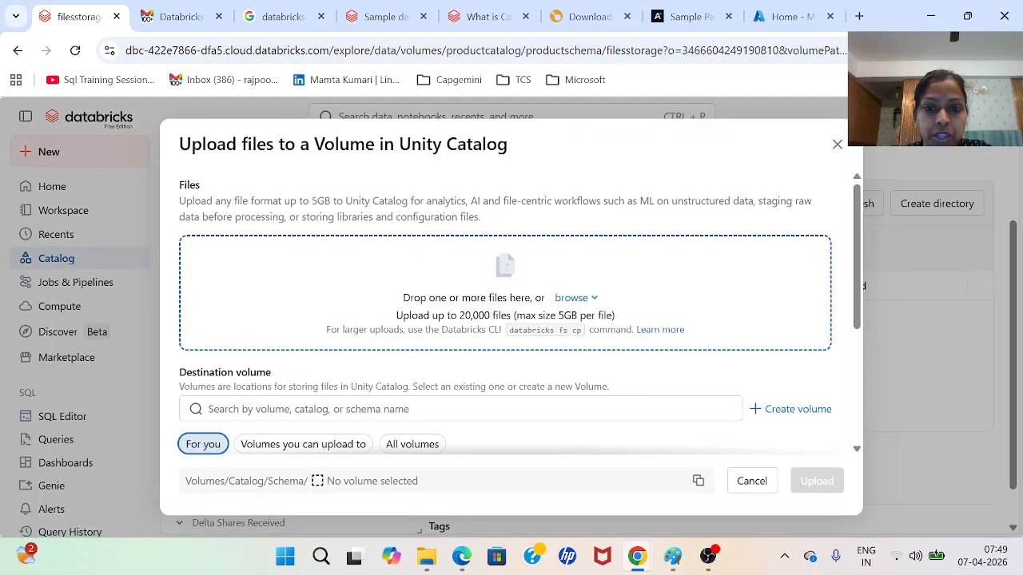
{"action": "left_click", "coordinate": [575, 298]}
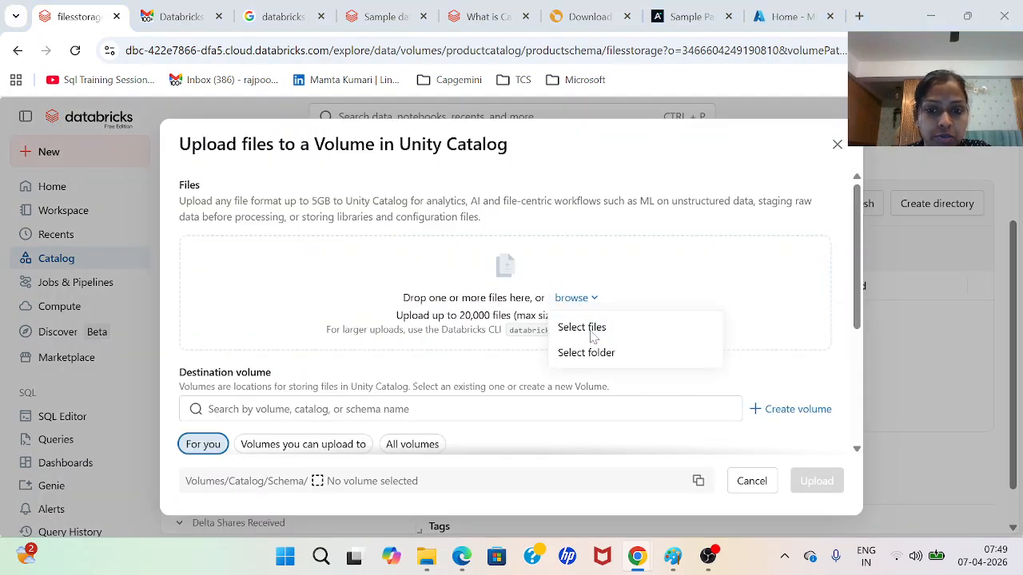
{"action": "left_click", "coordinate": [592, 335]}
{"action": "double_click", "coordinate": [192, 135]}
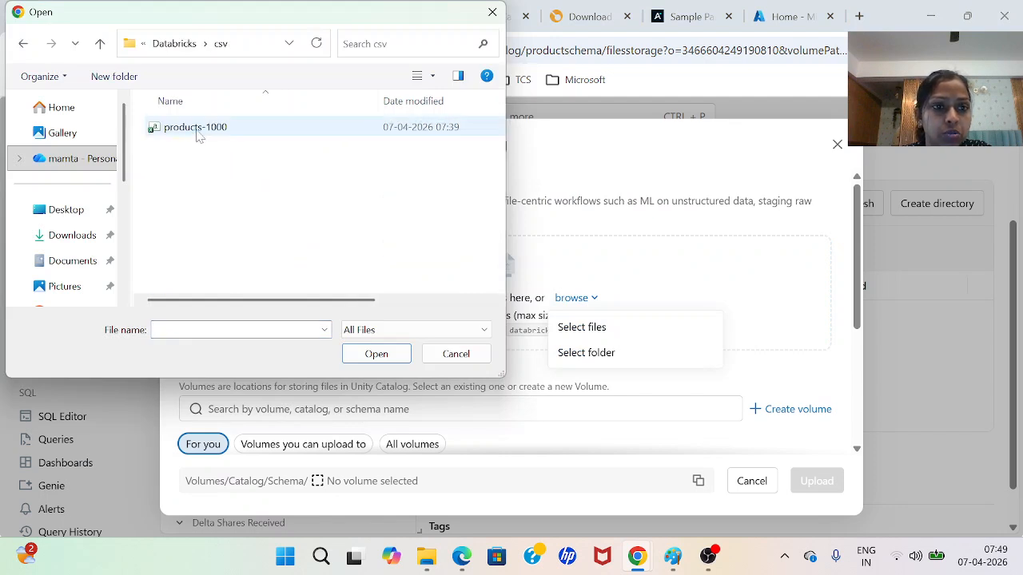
{"action": "left_click", "coordinate": [195, 129]}
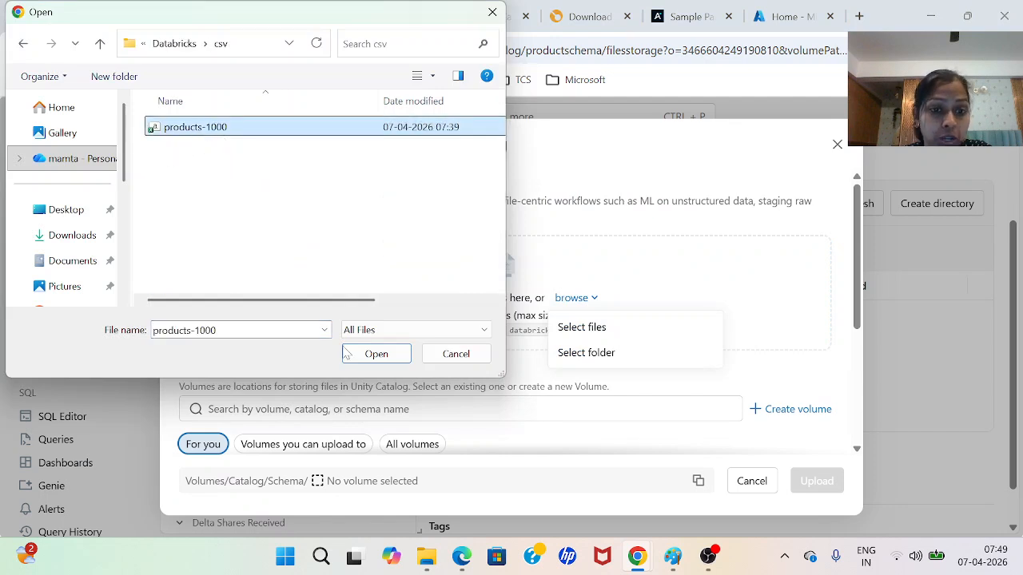
{"action": "left_click", "coordinate": [375, 353]}
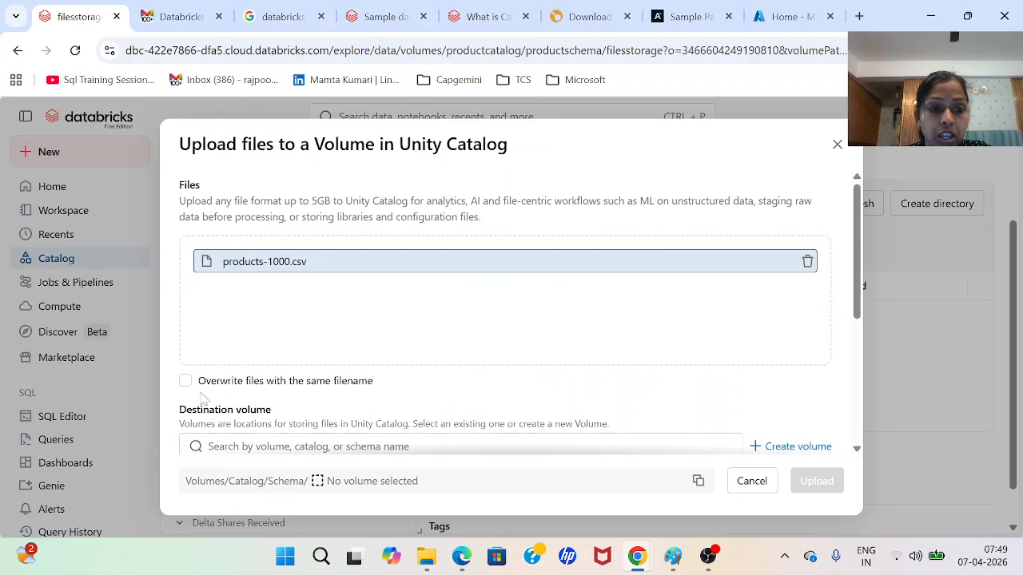
Step: Set the filesstorage volume's csv directory as the destination, upload products-1000.csv and dismiss the upload progress
{"action": "scroll", "coordinate": [372, 381], "scroll_direction": "down", "scroll_amount": 1}
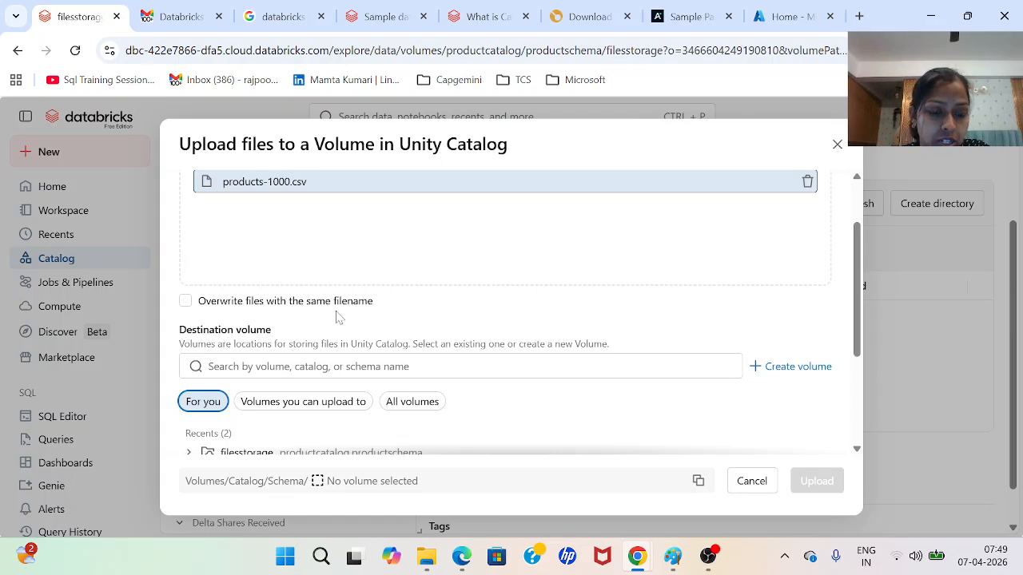
{"action": "scroll", "coordinate": [296, 386], "scroll_direction": "down", "scroll_amount": 1}
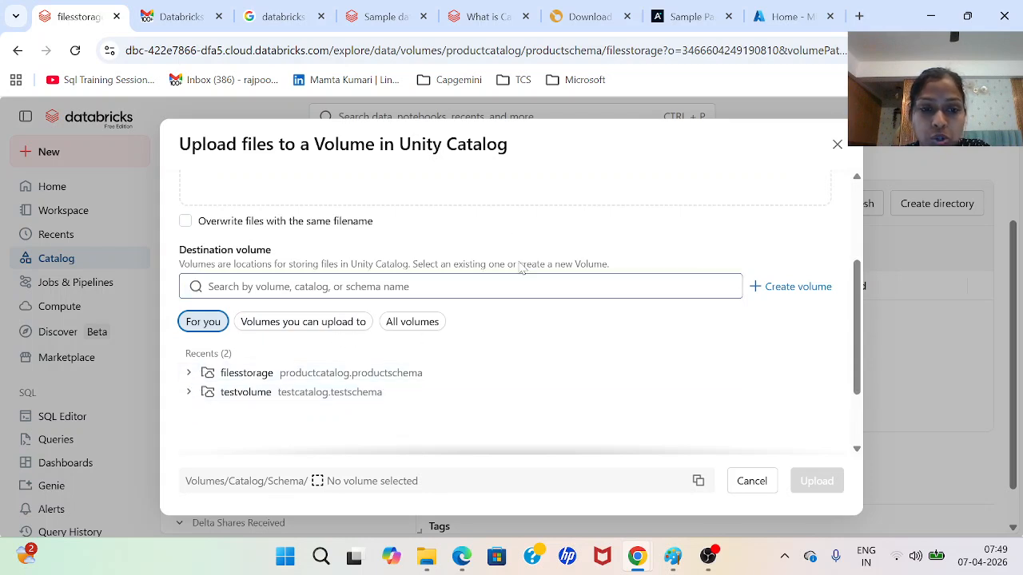
{"action": "left_click", "coordinate": [343, 287]}
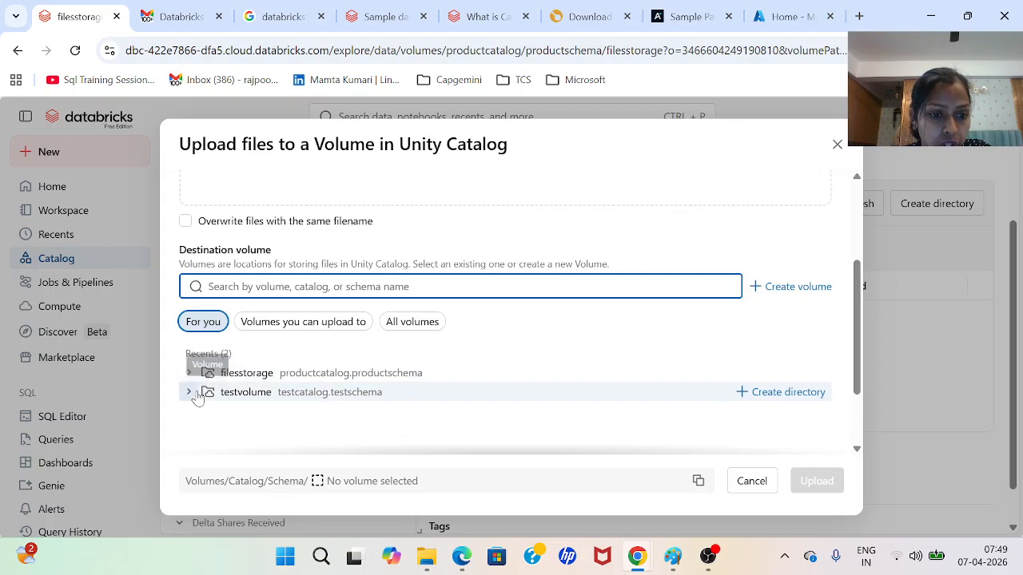
{"action": "left_click", "coordinate": [233, 379]}
{"action": "left_click", "coordinate": [188, 372]}
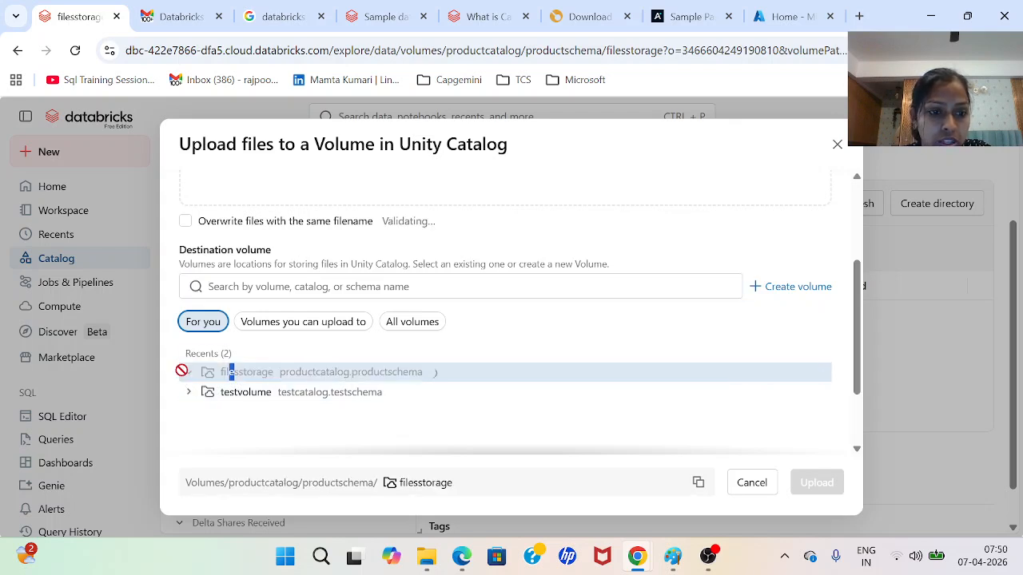
{"action": "left_click", "coordinate": [856, 451]}
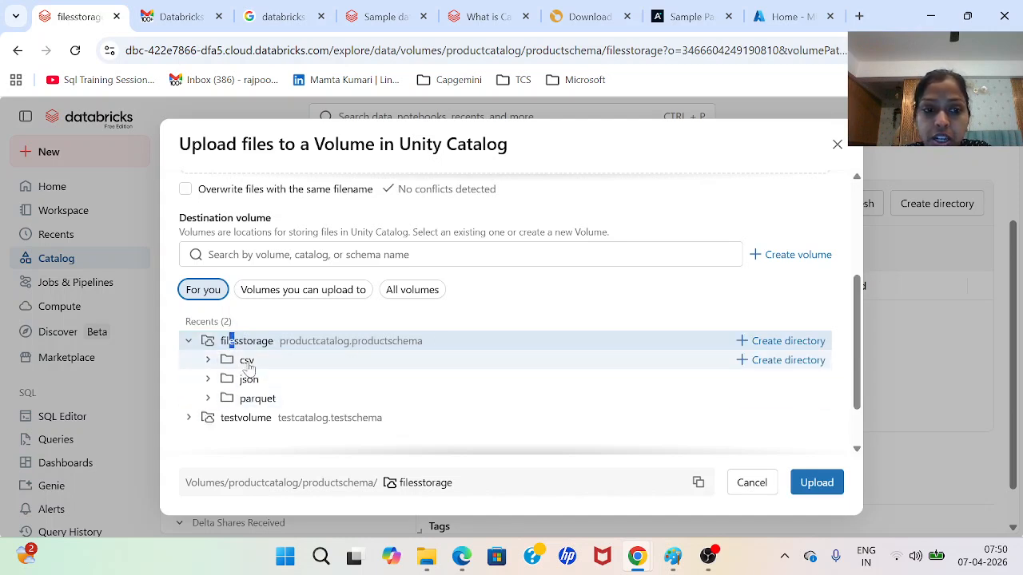
{"action": "left_click", "coordinate": [247, 364]}
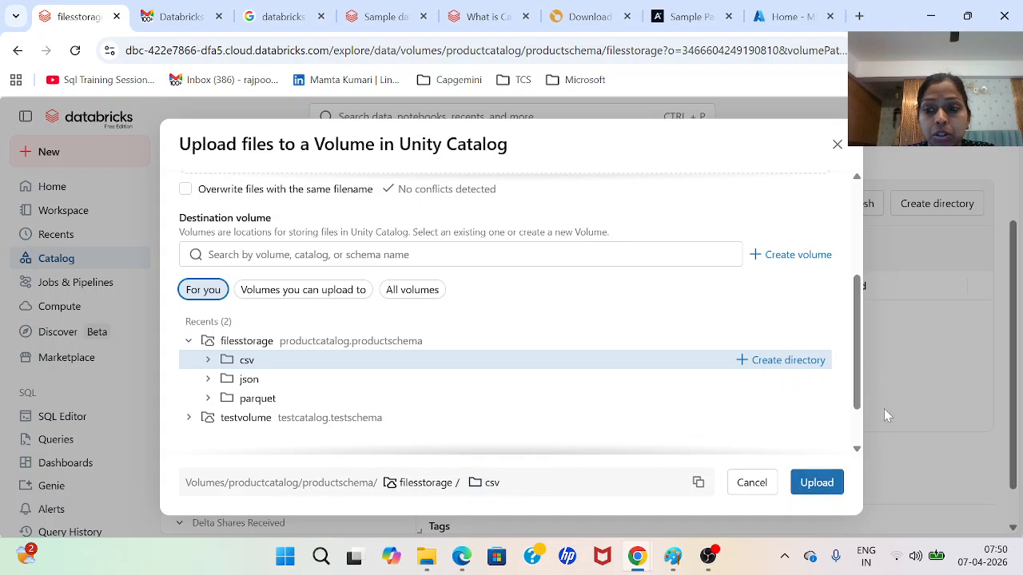
{"action": "left_click", "coordinate": [815, 483]}
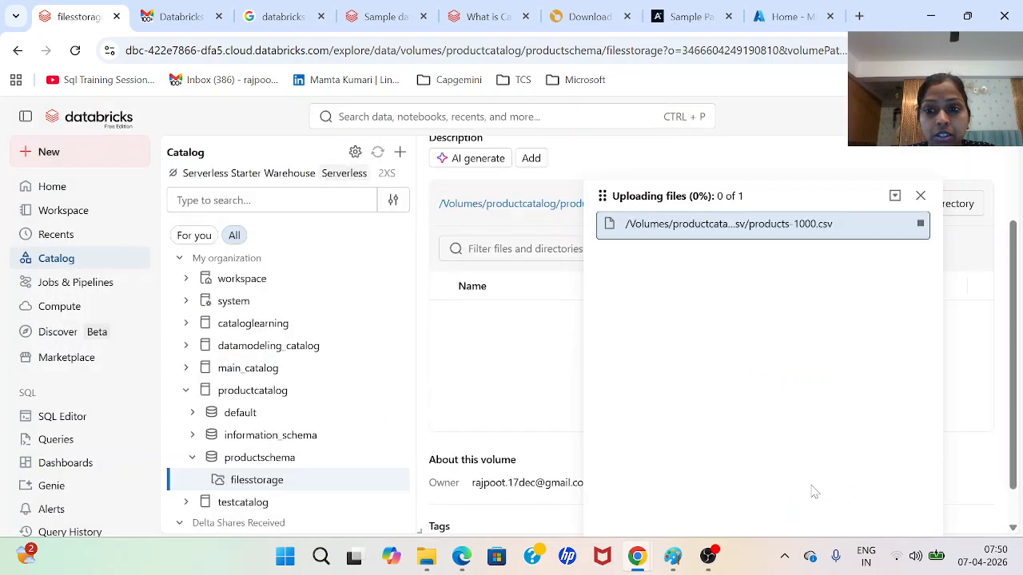
{"action": "left_click", "coordinate": [920, 197]}
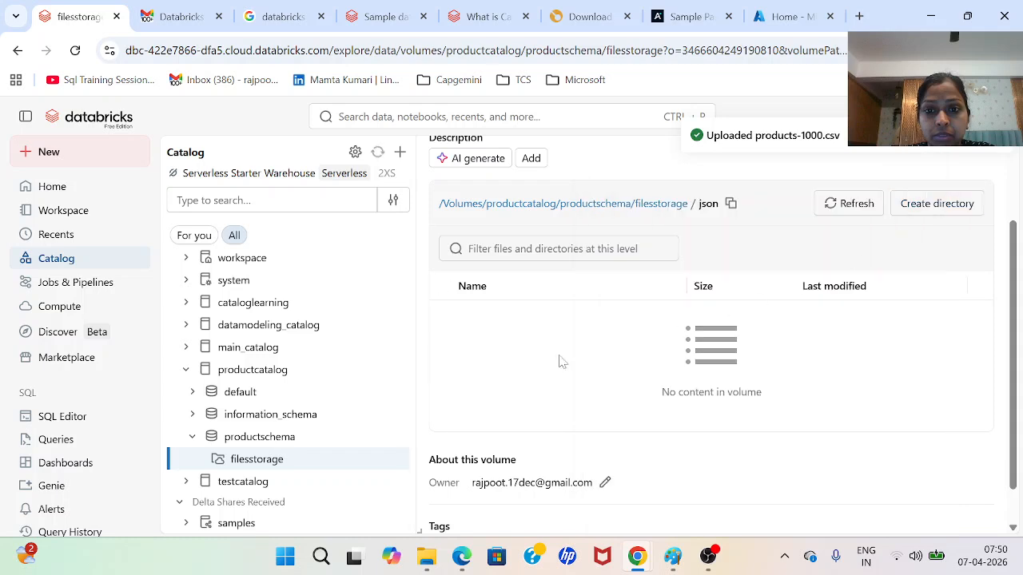
Step: Refresh the filesstorage csv directory, preview the rows of products-1000.csv and look at the file's available actions
{"action": "left_click", "coordinate": [615, 208]}
{"action": "double_click", "coordinate": [484, 320]}
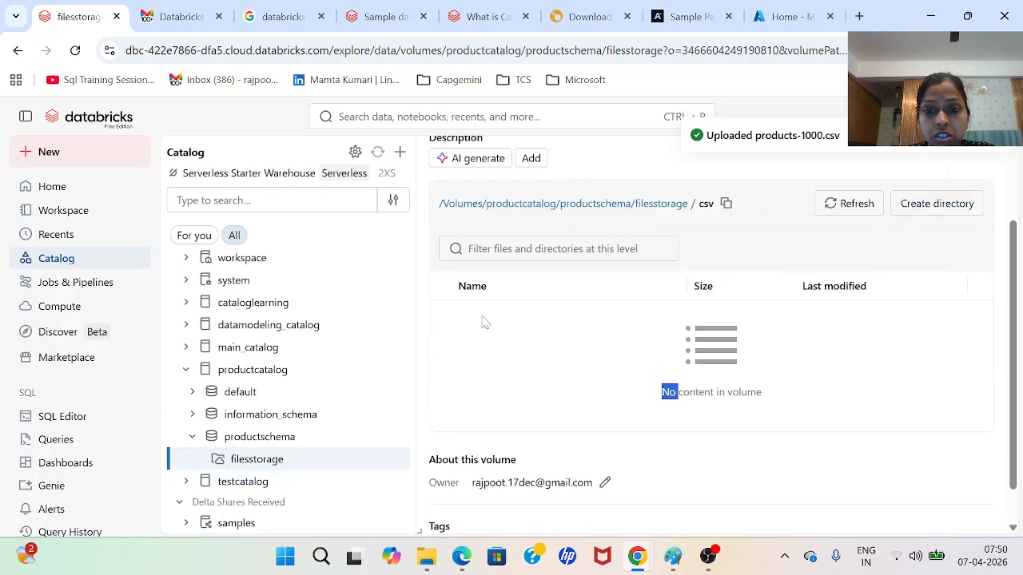
{"action": "left_click", "coordinate": [856, 207]}
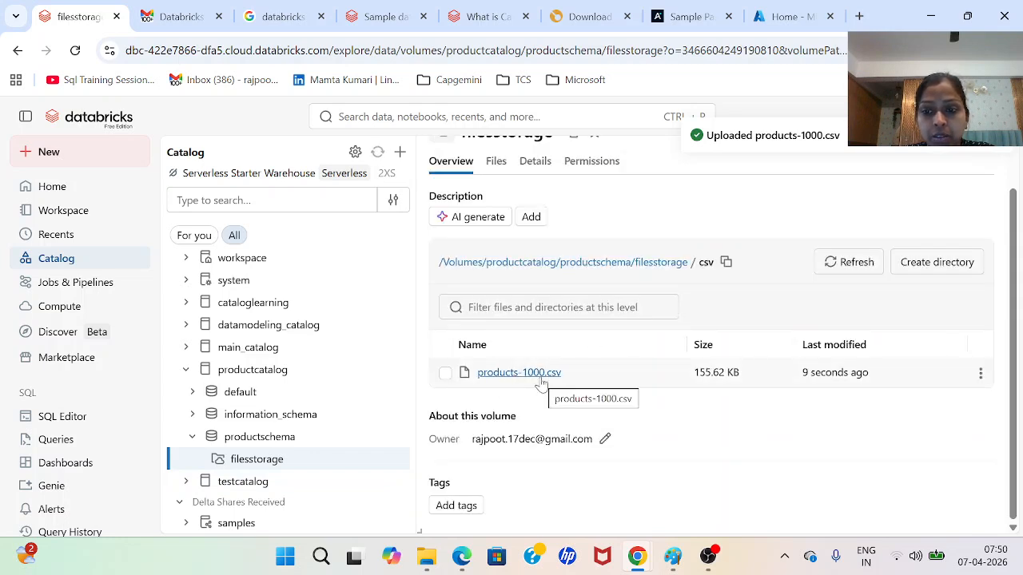
{"action": "left_click", "coordinate": [519, 373]}
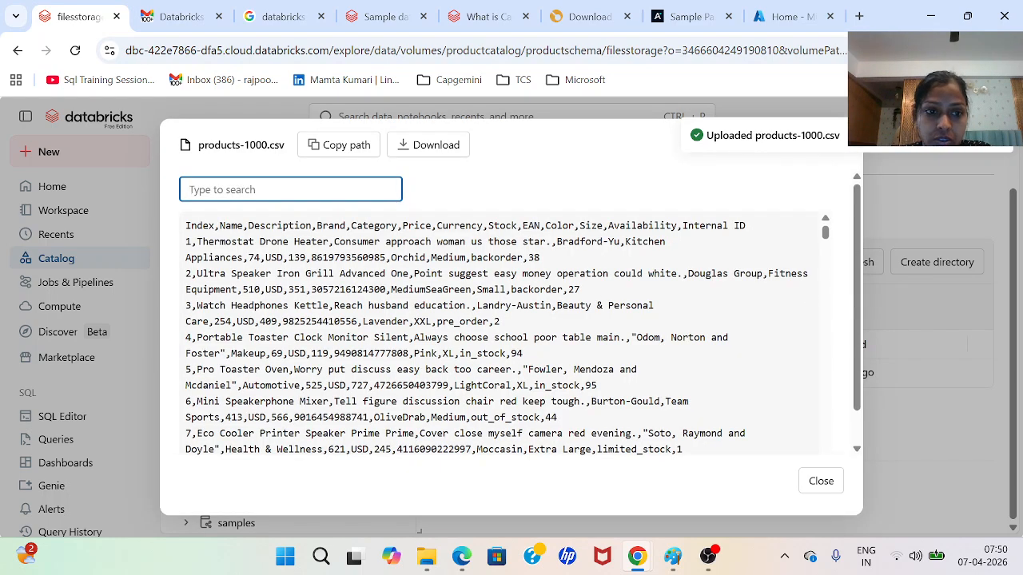
{"action": "left_click_drag", "start_coordinate": [234, 242], "coordinate": [607, 266]}
{"action": "scroll", "coordinate": [638, 333], "scroll_direction": "down", "scroll_amount": 12}
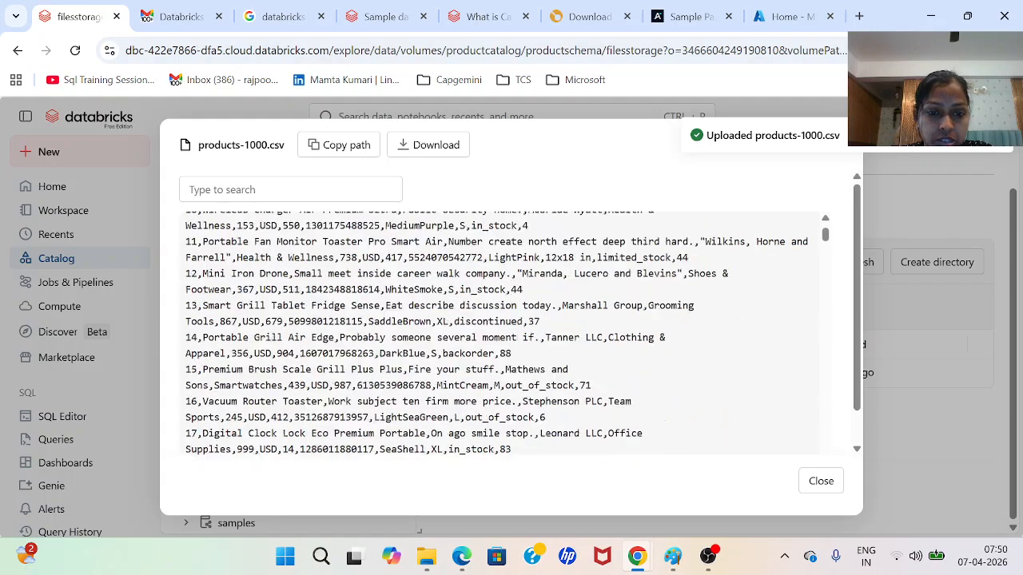
{"action": "scroll", "coordinate": [504, 331], "scroll_direction": "down", "scroll_amount": 12}
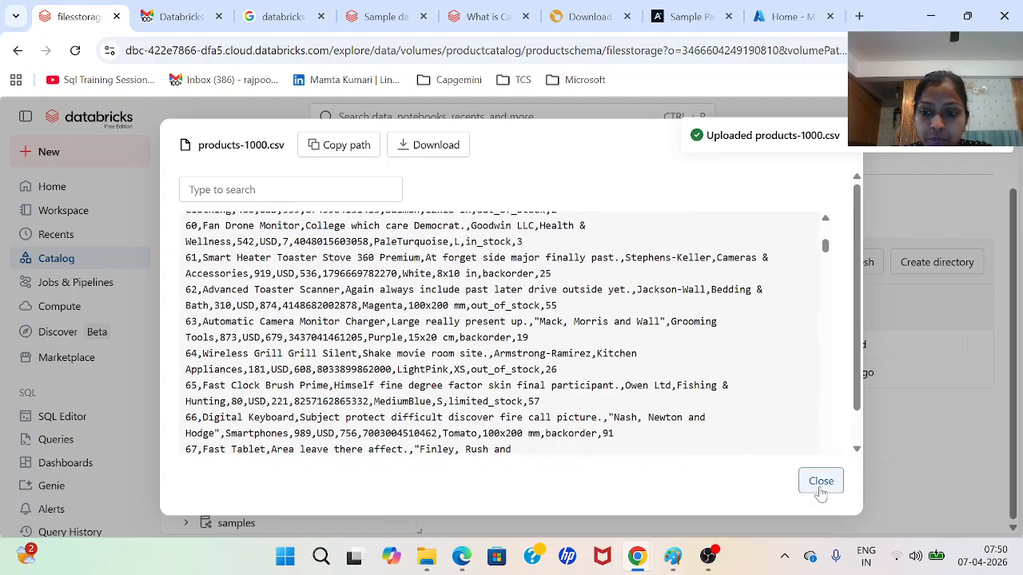
{"action": "left_click", "coordinate": [821, 482]}
{"action": "left_click", "coordinate": [980, 373]}
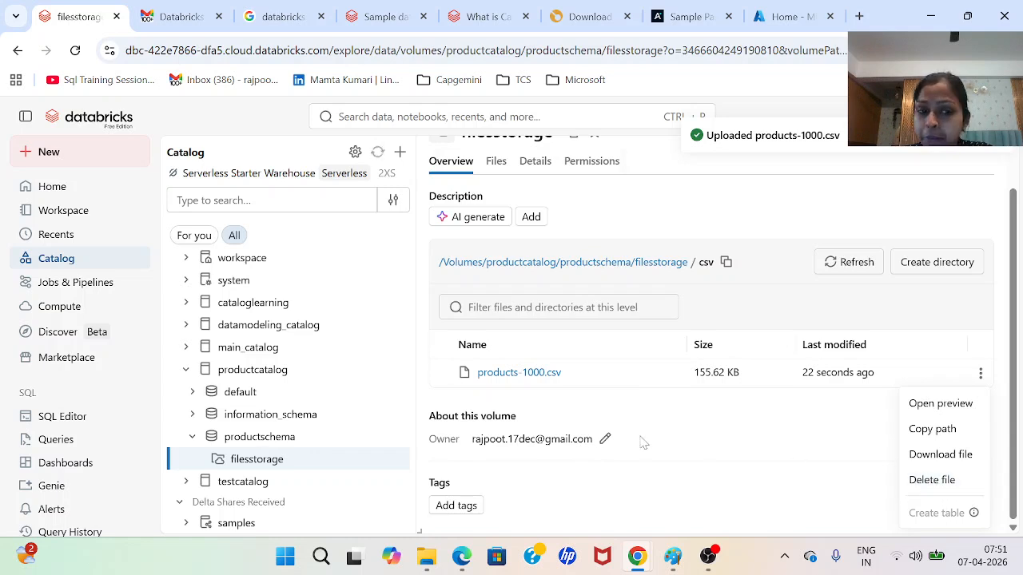
{"action": "left_click", "coordinate": [276, 461]}
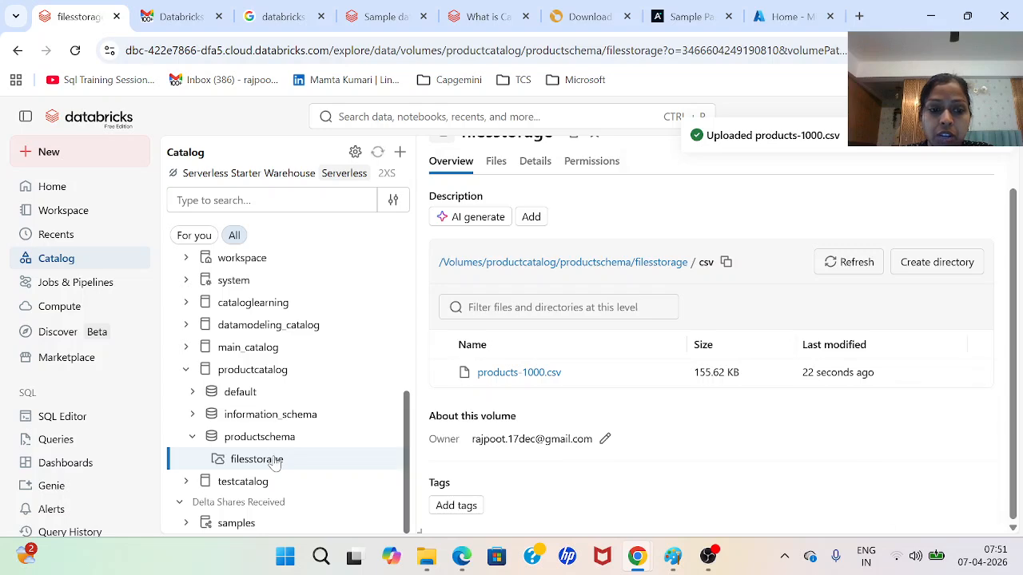
Step: Start another upload to a volume and choose titanic.parquet from the local Databricks folder
{"action": "left_click", "coordinate": [399, 152]}
{"action": "left_click", "coordinate": [324, 234]}
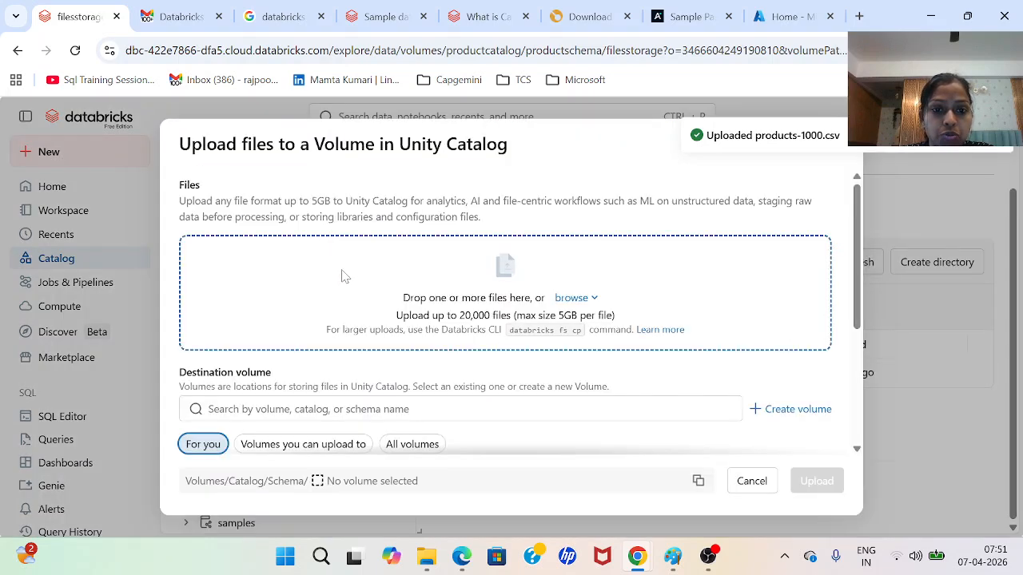
{"action": "left_click", "coordinate": [573, 297]}
{"action": "left_click", "coordinate": [582, 327]}
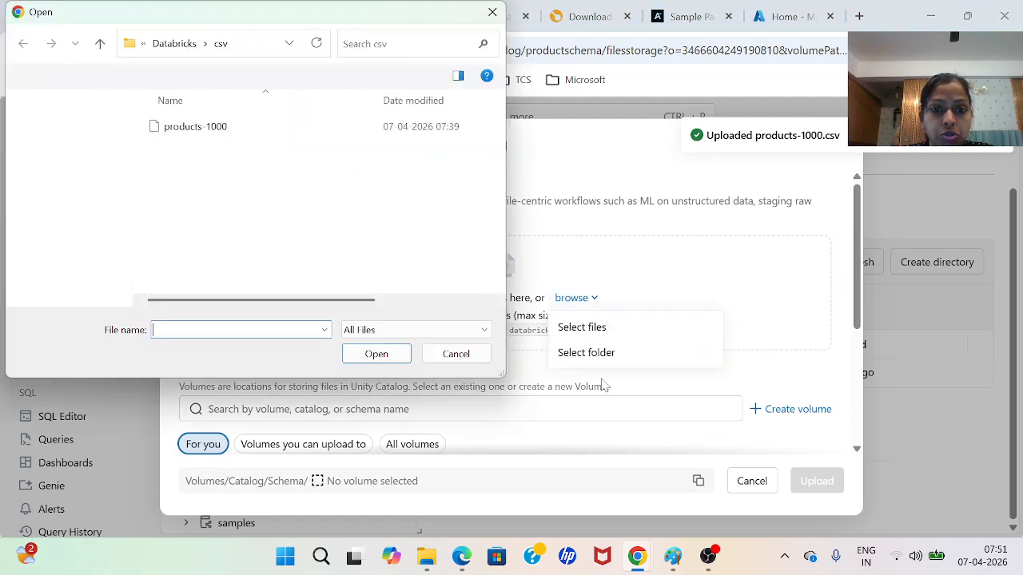
{"action": "left_click", "coordinate": [174, 43]}
{"action": "double_click", "coordinate": [184, 150]}
{"action": "left_click", "coordinate": [209, 139]}
{"action": "left_click", "coordinate": [369, 356]}
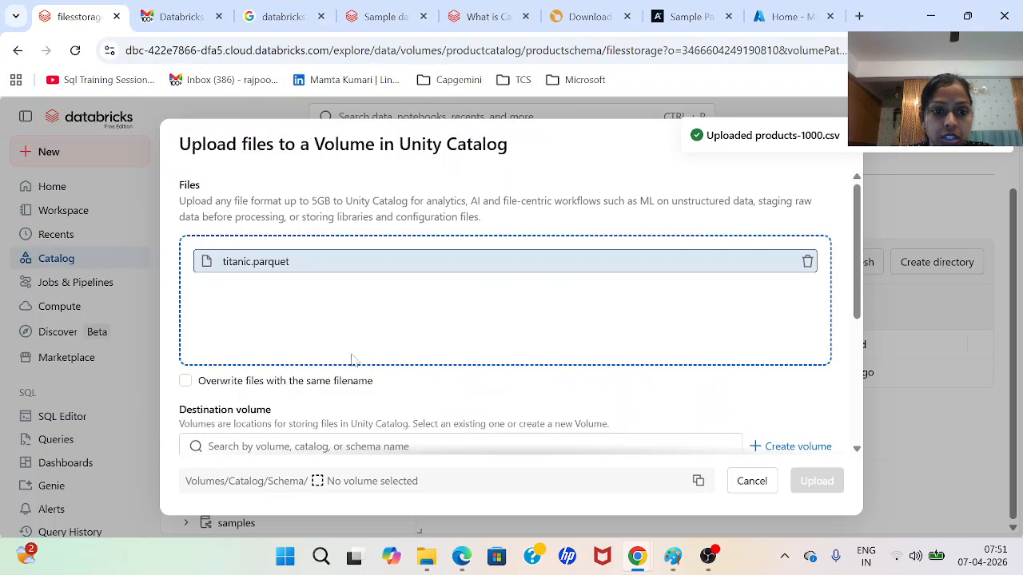
Step: Upload titanic.parquet into the filesstorage volume's parquet directory, dismiss the upload progress and return to the volume's root
{"action": "scroll", "coordinate": [325, 400], "scroll_direction": "down", "scroll_amount": 2}
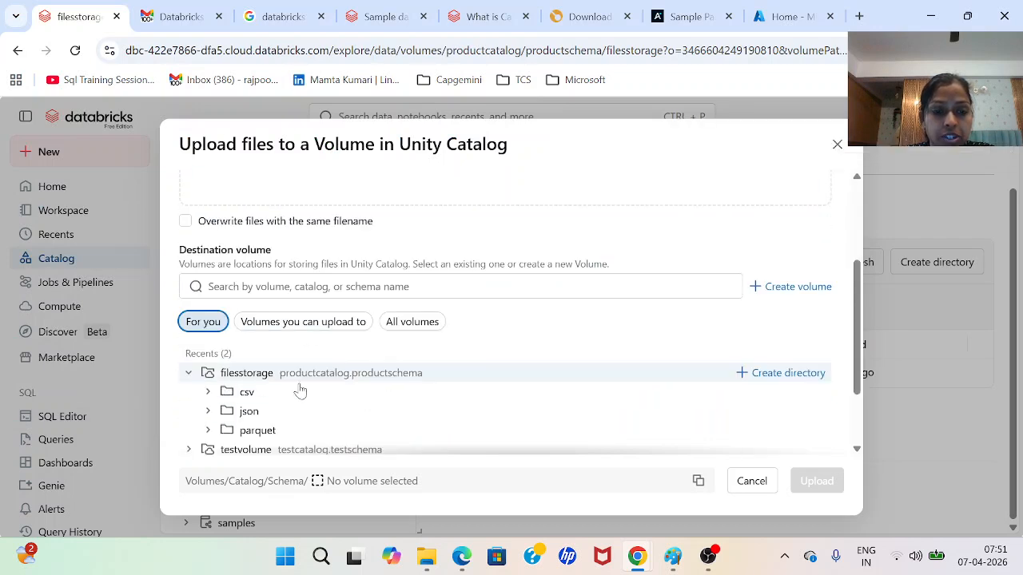
{"action": "left_click", "coordinate": [254, 431]}
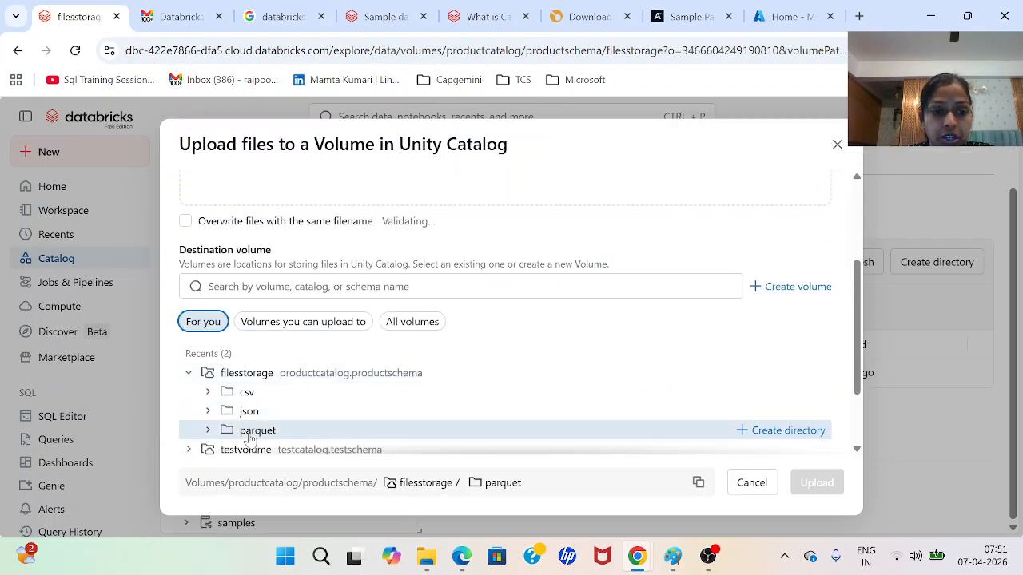
{"action": "left_click", "coordinate": [828, 488]}
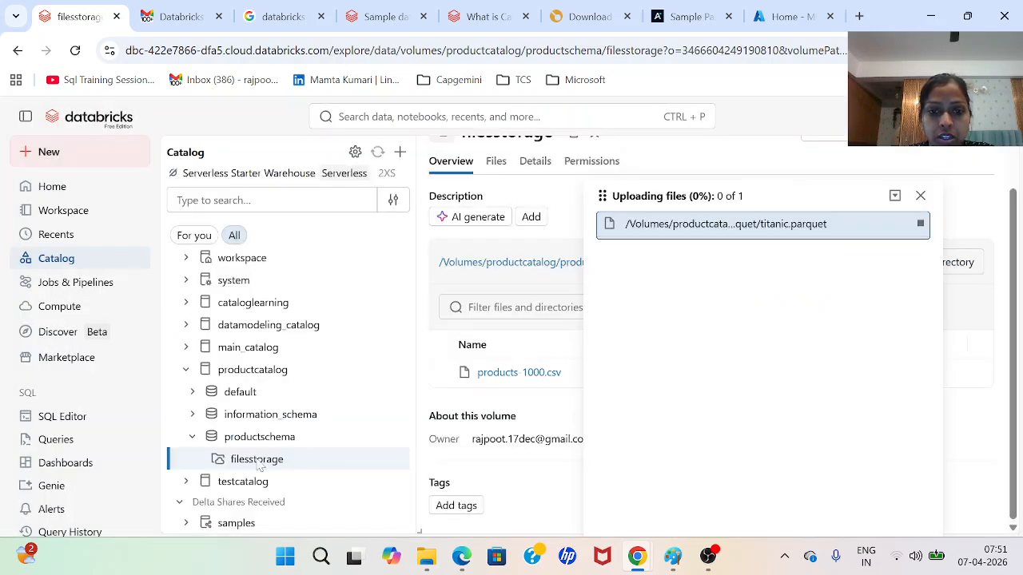
{"action": "left_click", "coordinate": [920, 197]}
{"action": "left_click", "coordinate": [580, 266]}
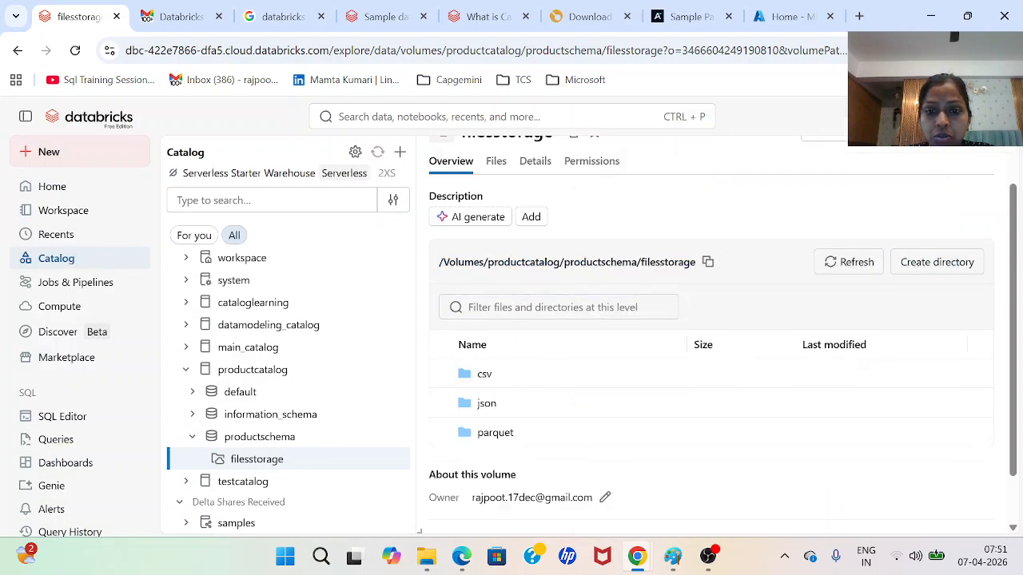
Step: Open the filesstorage volume's parquet directory to check titanic.parquet, and glance at the Azure portal home page before returning to Databricks
{"action": "left_click", "coordinate": [489, 435]}
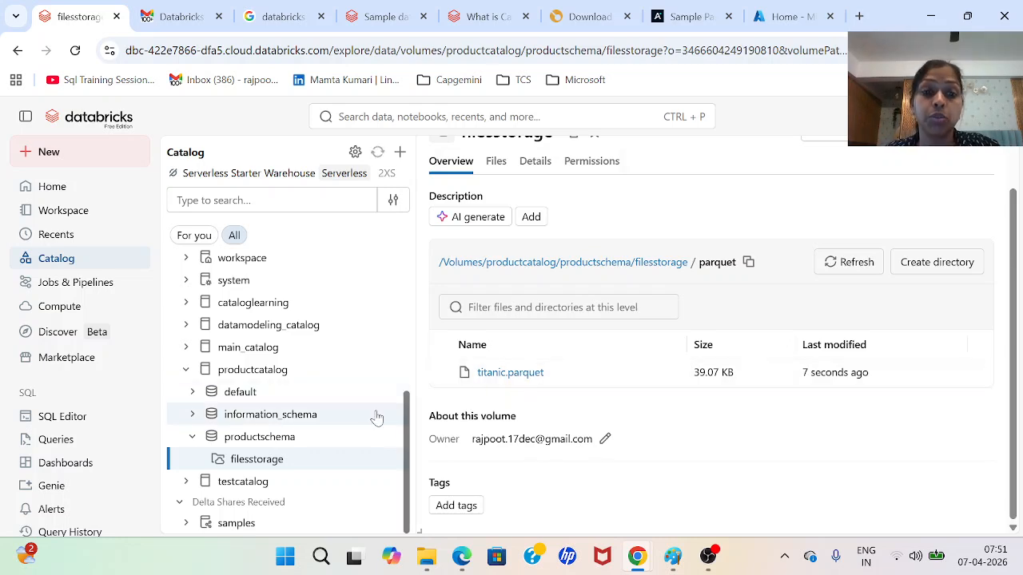
{"action": "scroll", "coordinate": [411, 407], "scroll_direction": "up", "scroll_amount": 1}
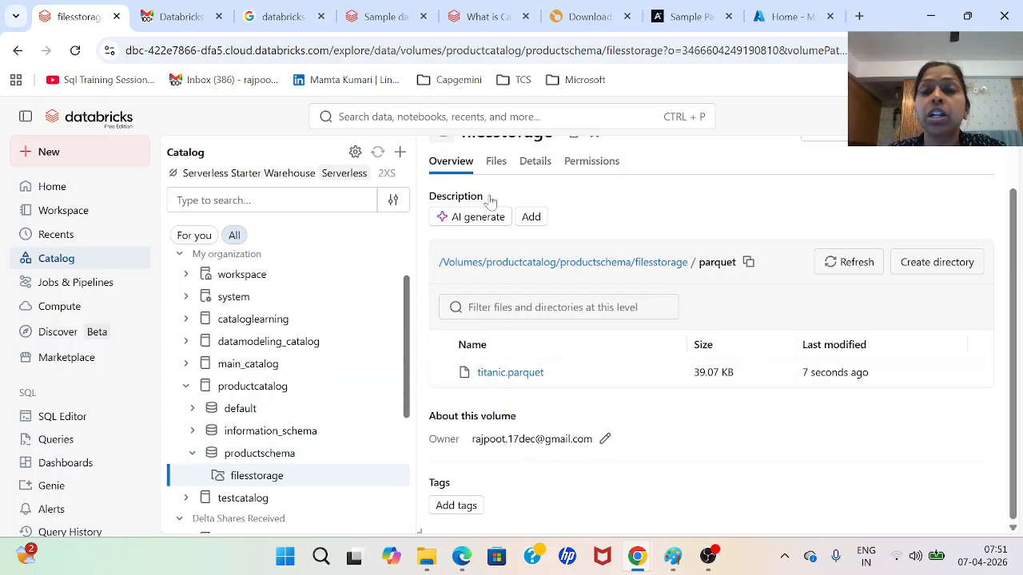
{"action": "left_click", "coordinate": [793, 19]}
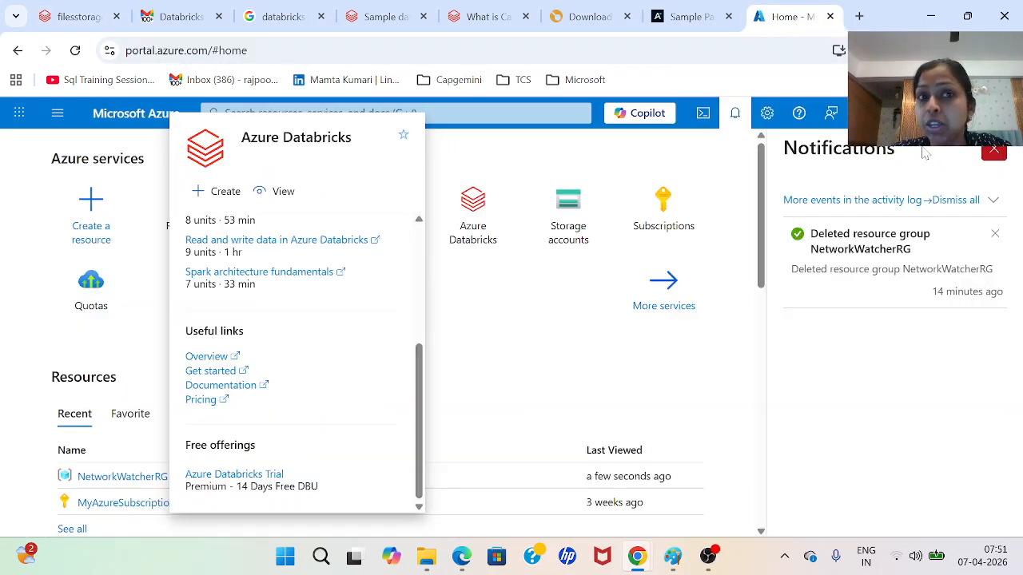
{"action": "left_click", "coordinate": [90, 19]}
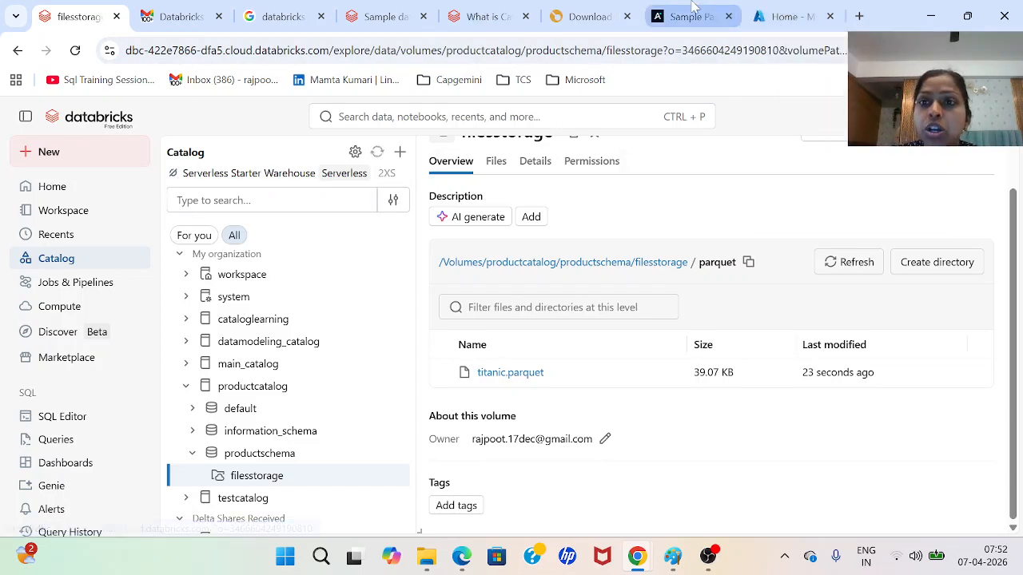
Step: Switch to the Azure portal, close the Notifications pane and look at the Azure Databricks service on the home page
{"action": "left_click", "coordinate": [779, 16]}
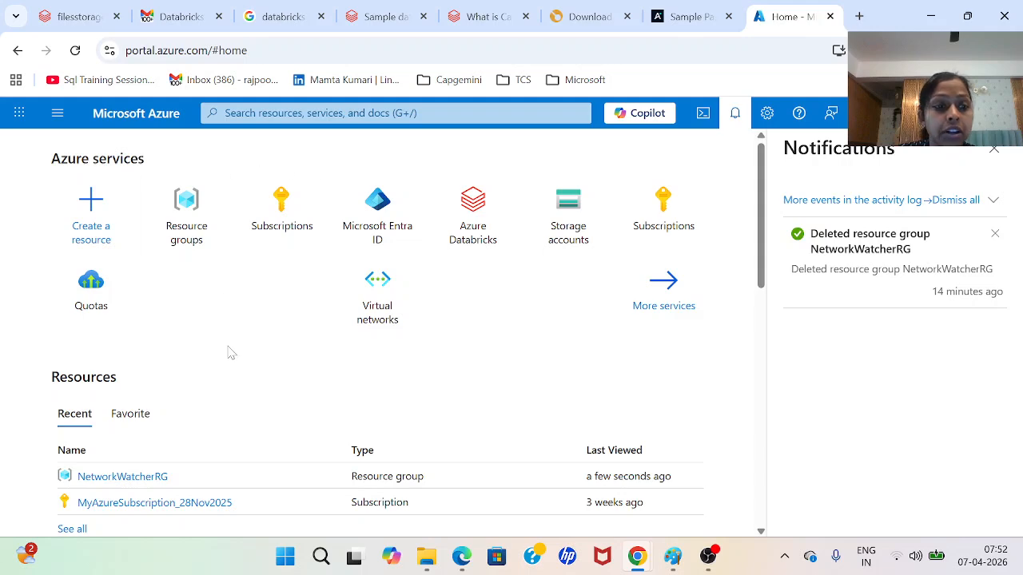
{"action": "scroll", "coordinate": [230, 353], "scroll_direction": "down", "scroll_amount": 2}
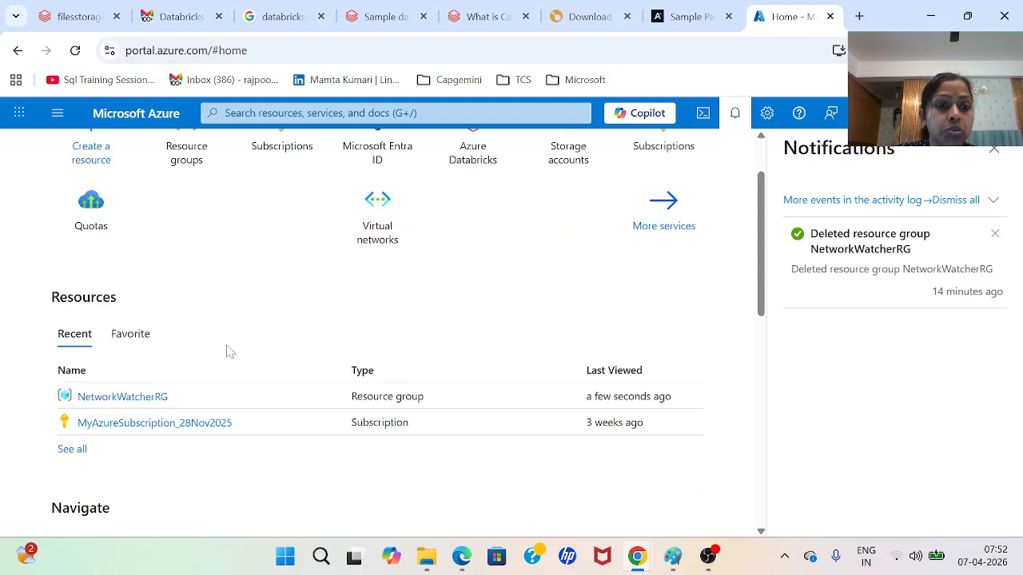
{"action": "left_click", "coordinate": [993, 153]}
{"action": "scroll", "coordinate": [200, 205], "scroll_direction": "up", "scroll_amount": 2}
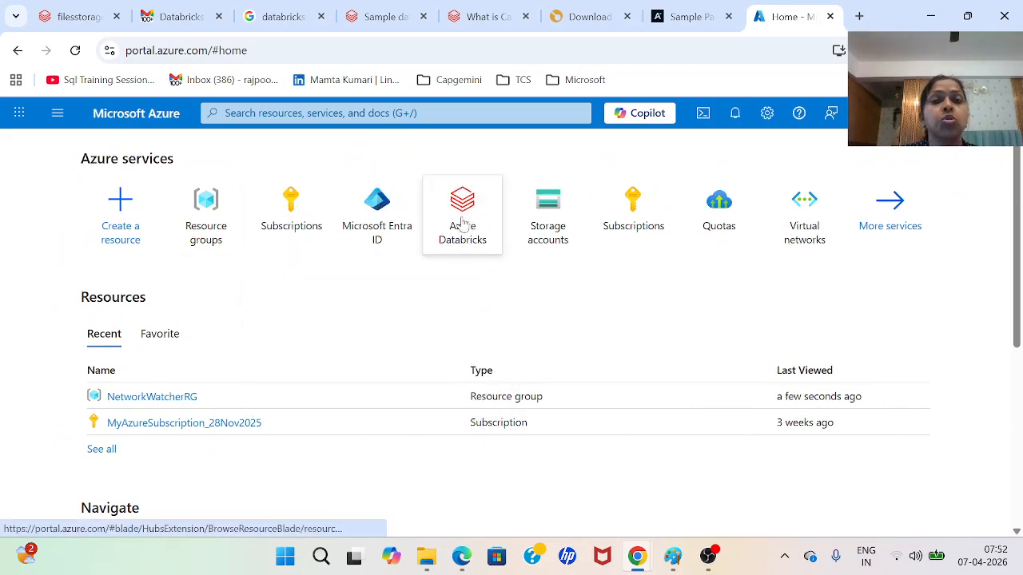
{"action": "mouse_move", "coordinate": [463, 237]}
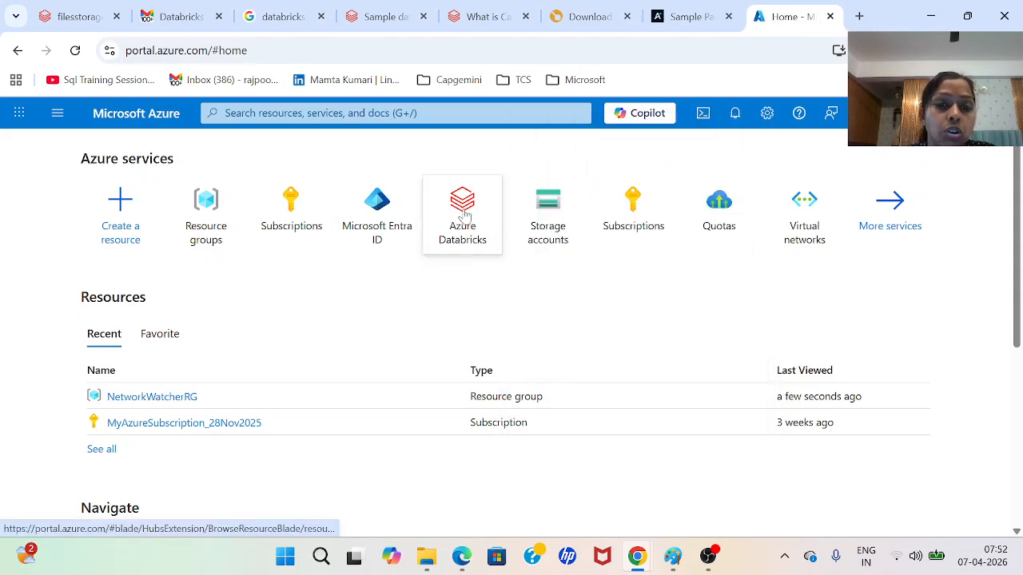
Step: Open the Databricks home page for comparison, and look over Azure Databricks, Storage accounts and Microsoft Entra ID in the Azure portal
{"action": "left_click", "coordinate": [80, 16]}
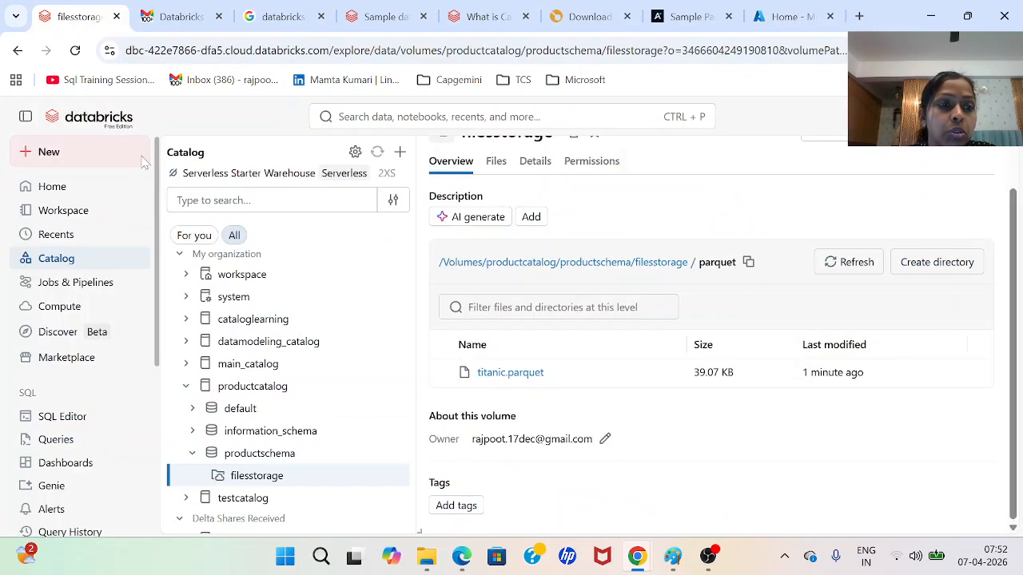
{"action": "left_click", "coordinate": [56, 190]}
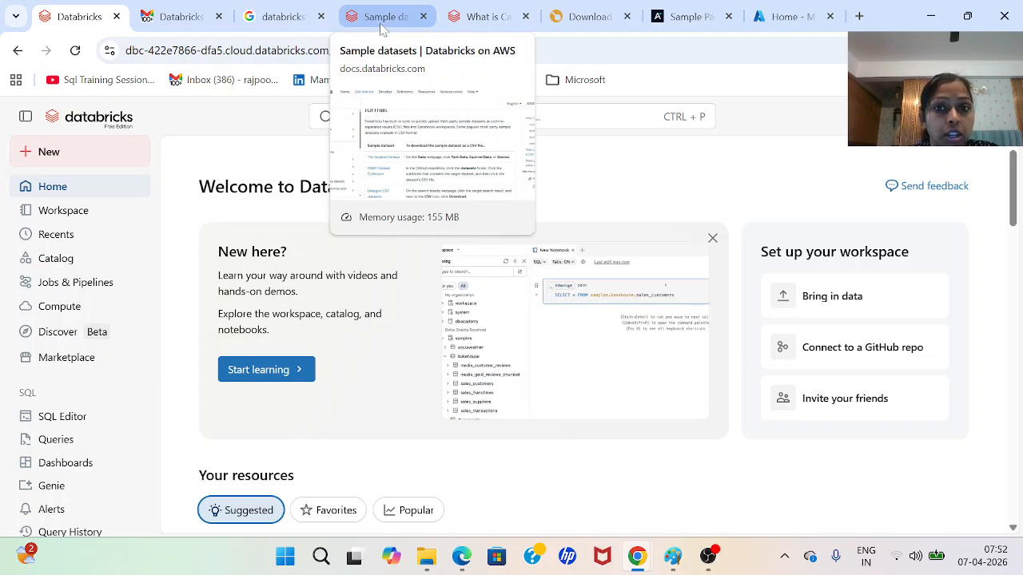
{"action": "left_click", "coordinate": [790, 16]}
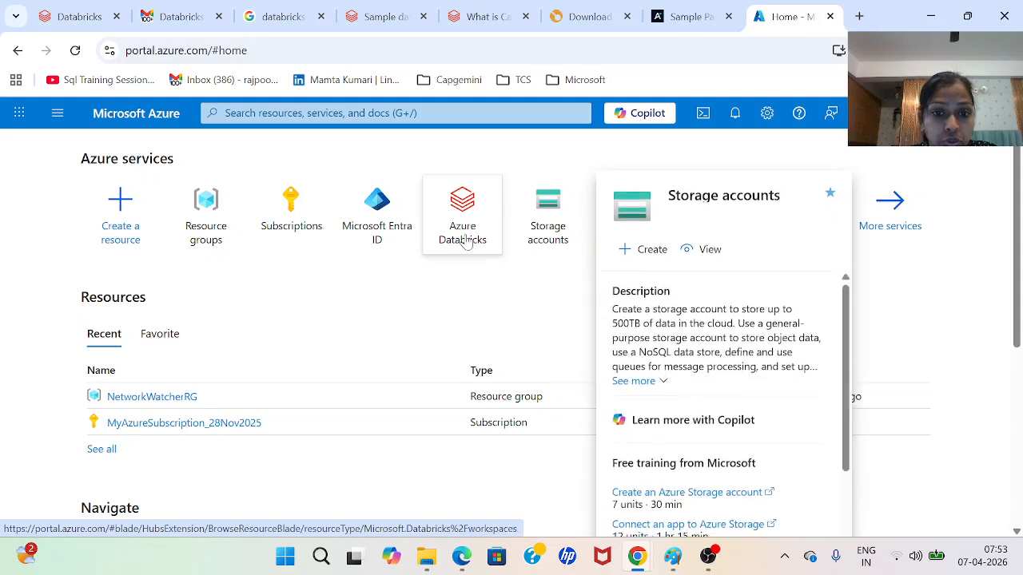
{"action": "mouse_move", "coordinate": [473, 228]}
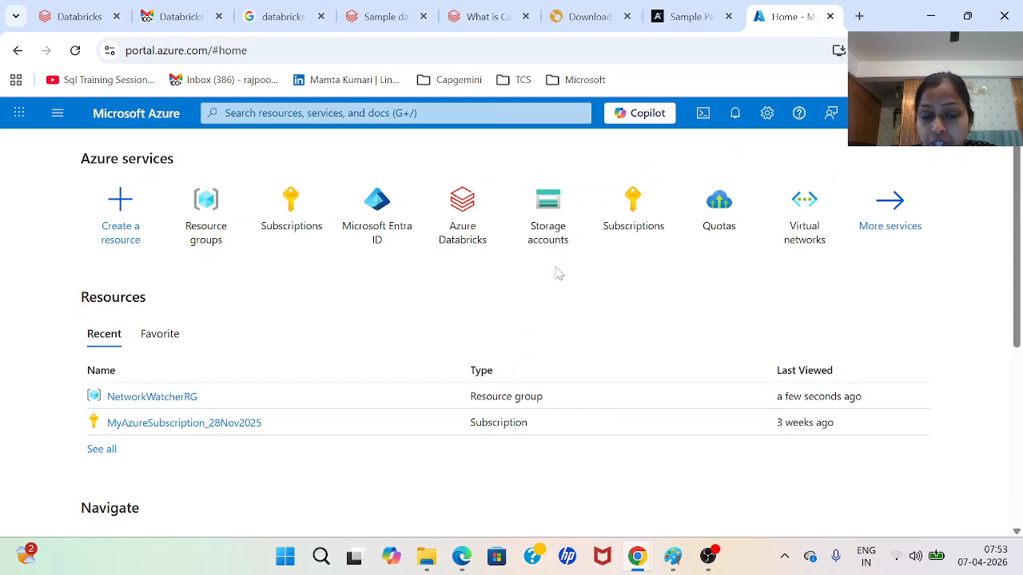
{"action": "mouse_move", "coordinate": [552, 233]}
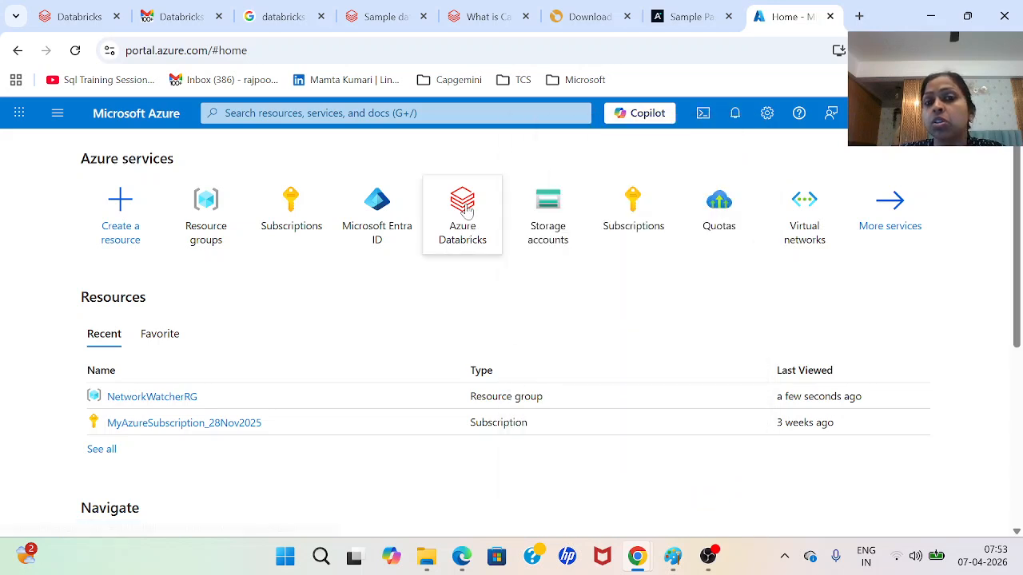
{"action": "mouse_move", "coordinate": [458, 209]}
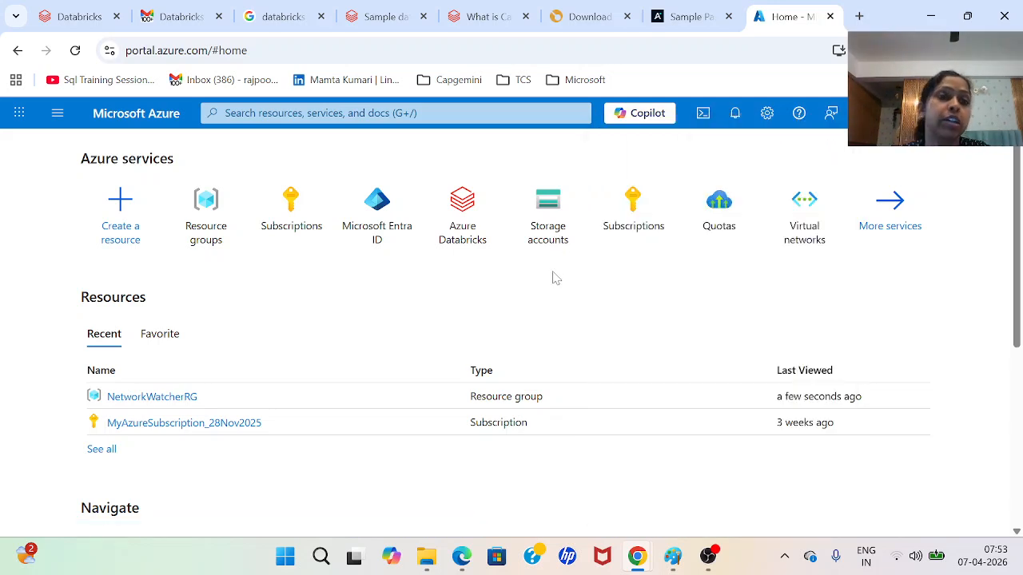
{"action": "mouse_move", "coordinate": [90, 32]}
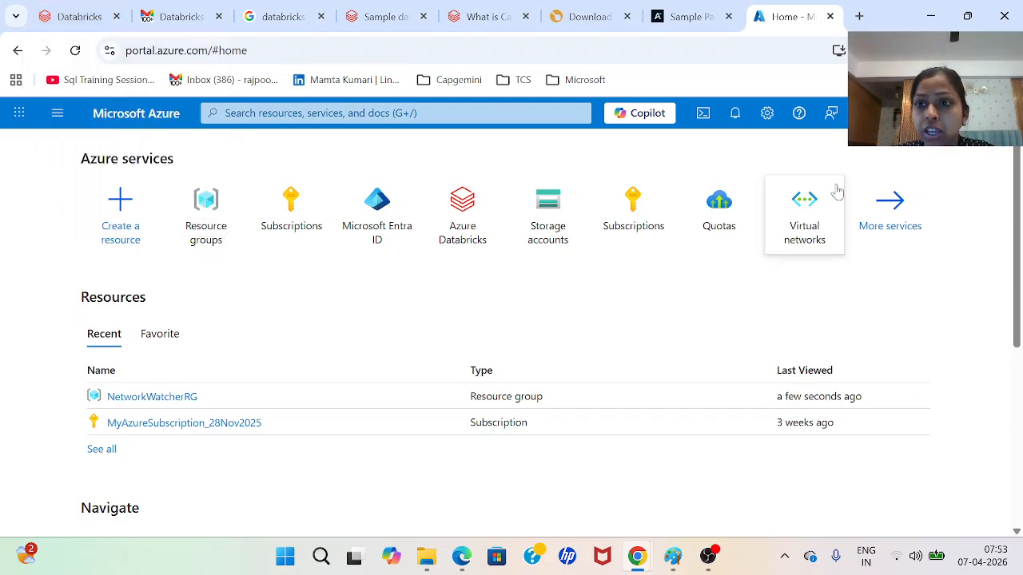
{"action": "mouse_move", "coordinate": [352, 204]}
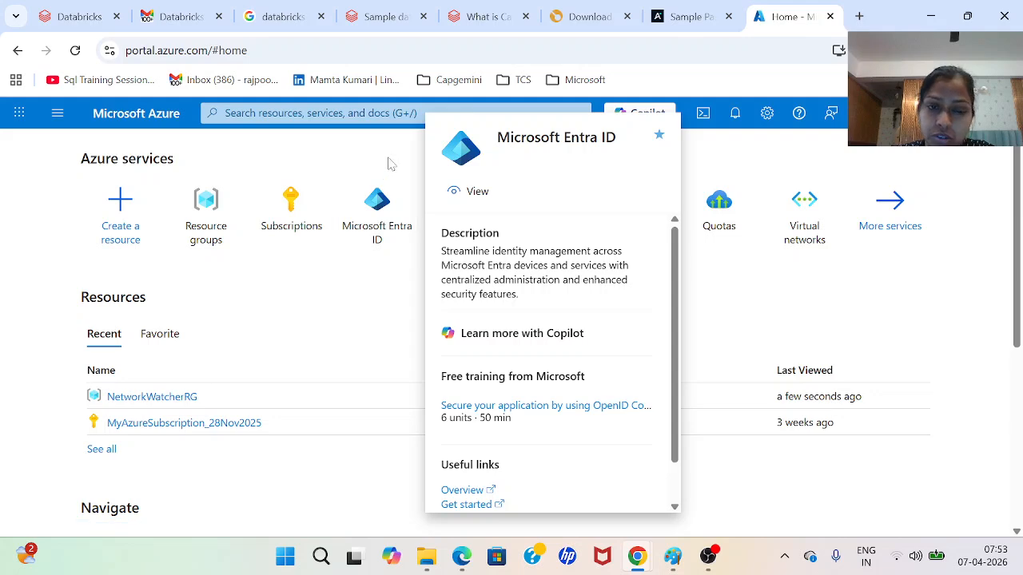
Step: Return to the Databricks home page and switch to File Explorer showing the local parquet folder
{"action": "left_click", "coordinate": [80, 19]}
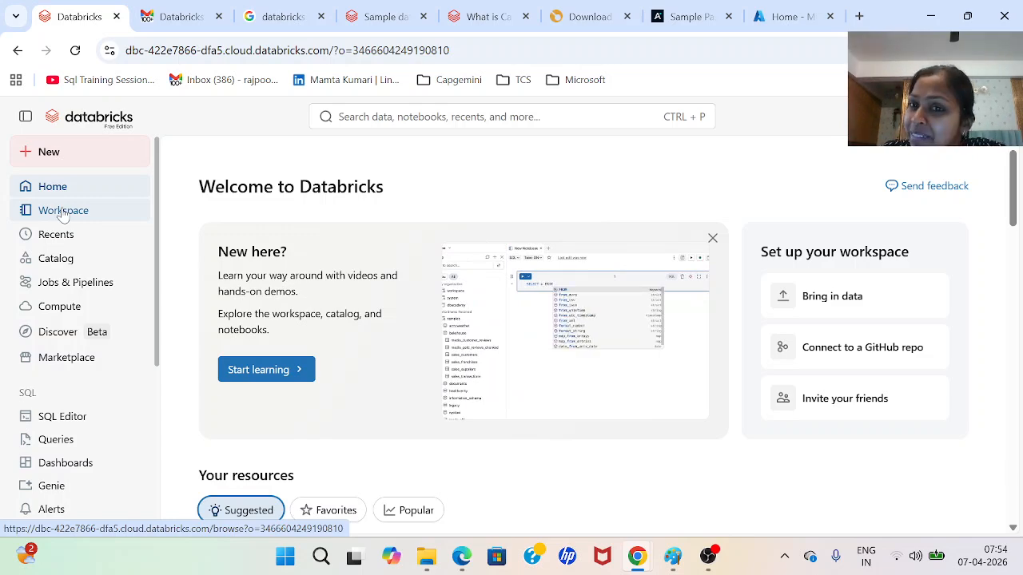
{"action": "key", "text": "alt+Tab"}
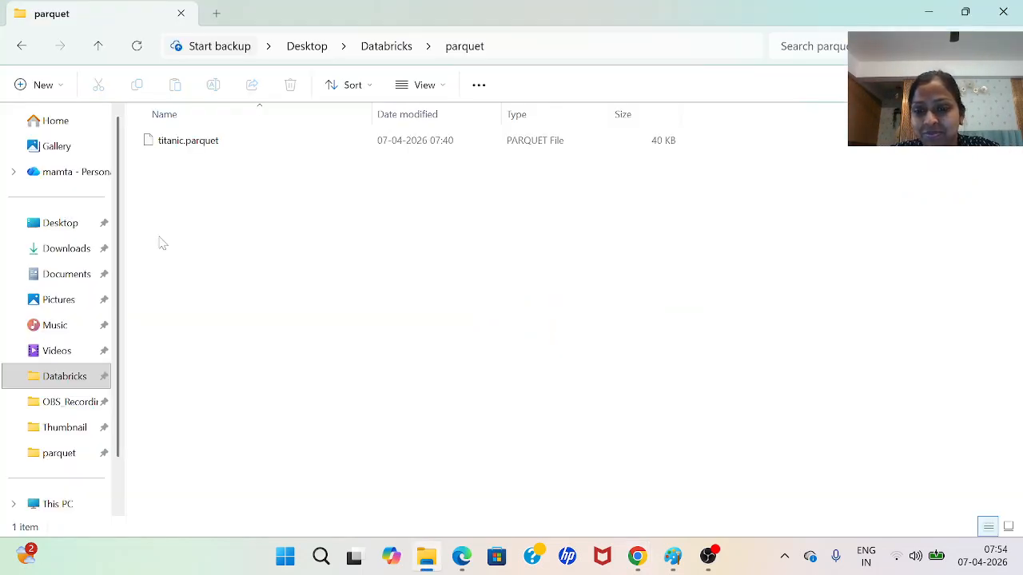